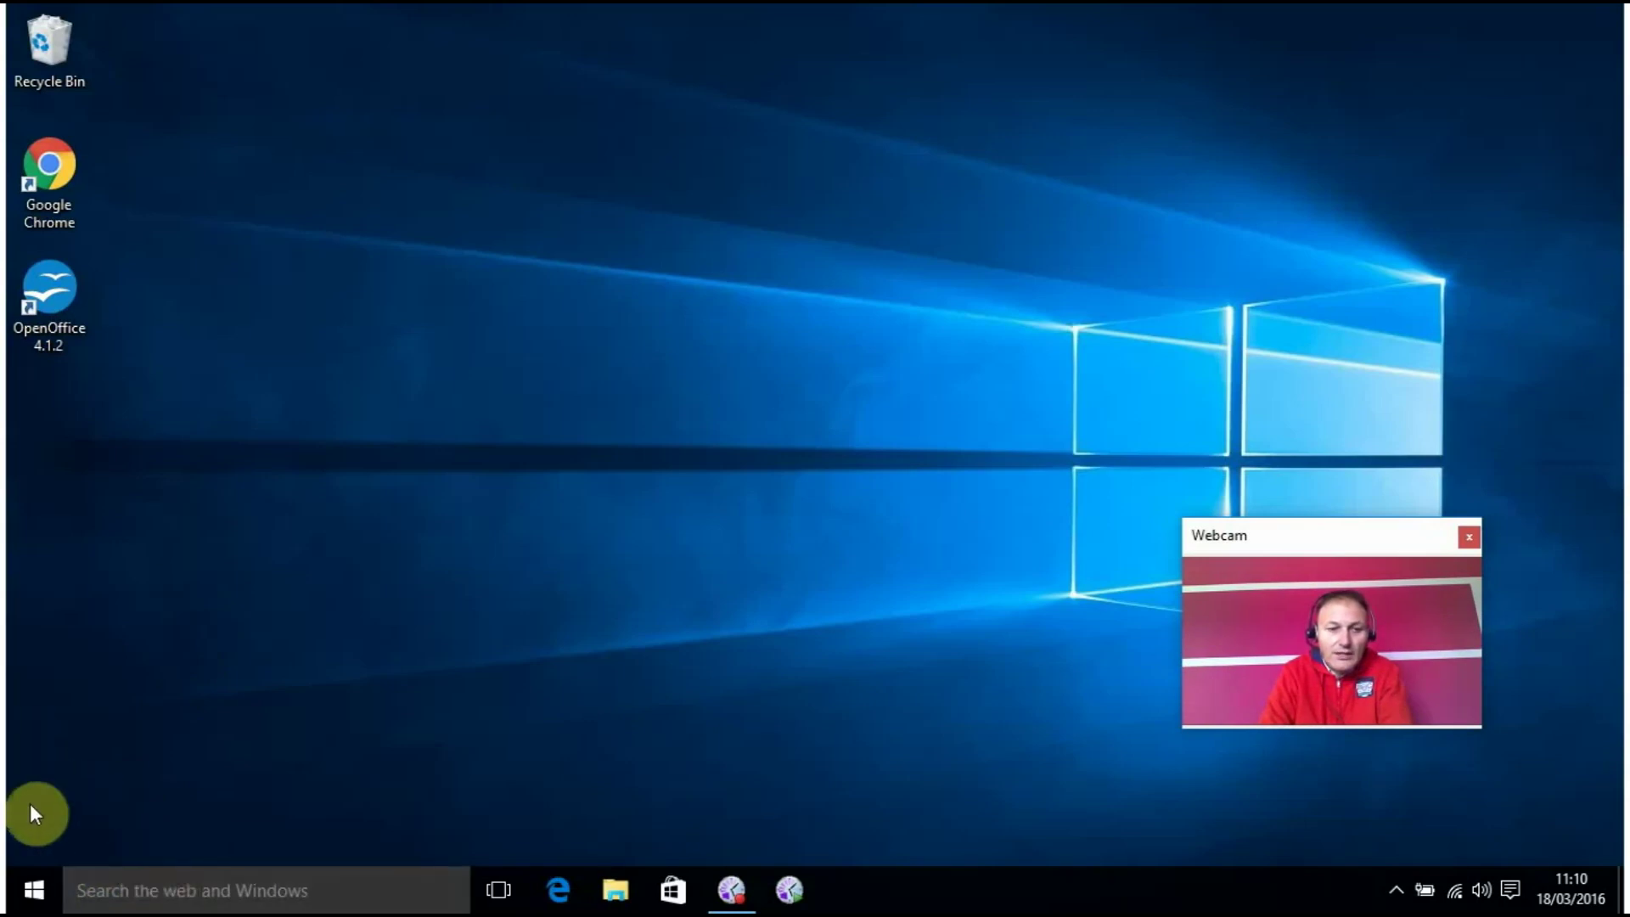
{"action": "left_click", "coordinate": [36, 900]}
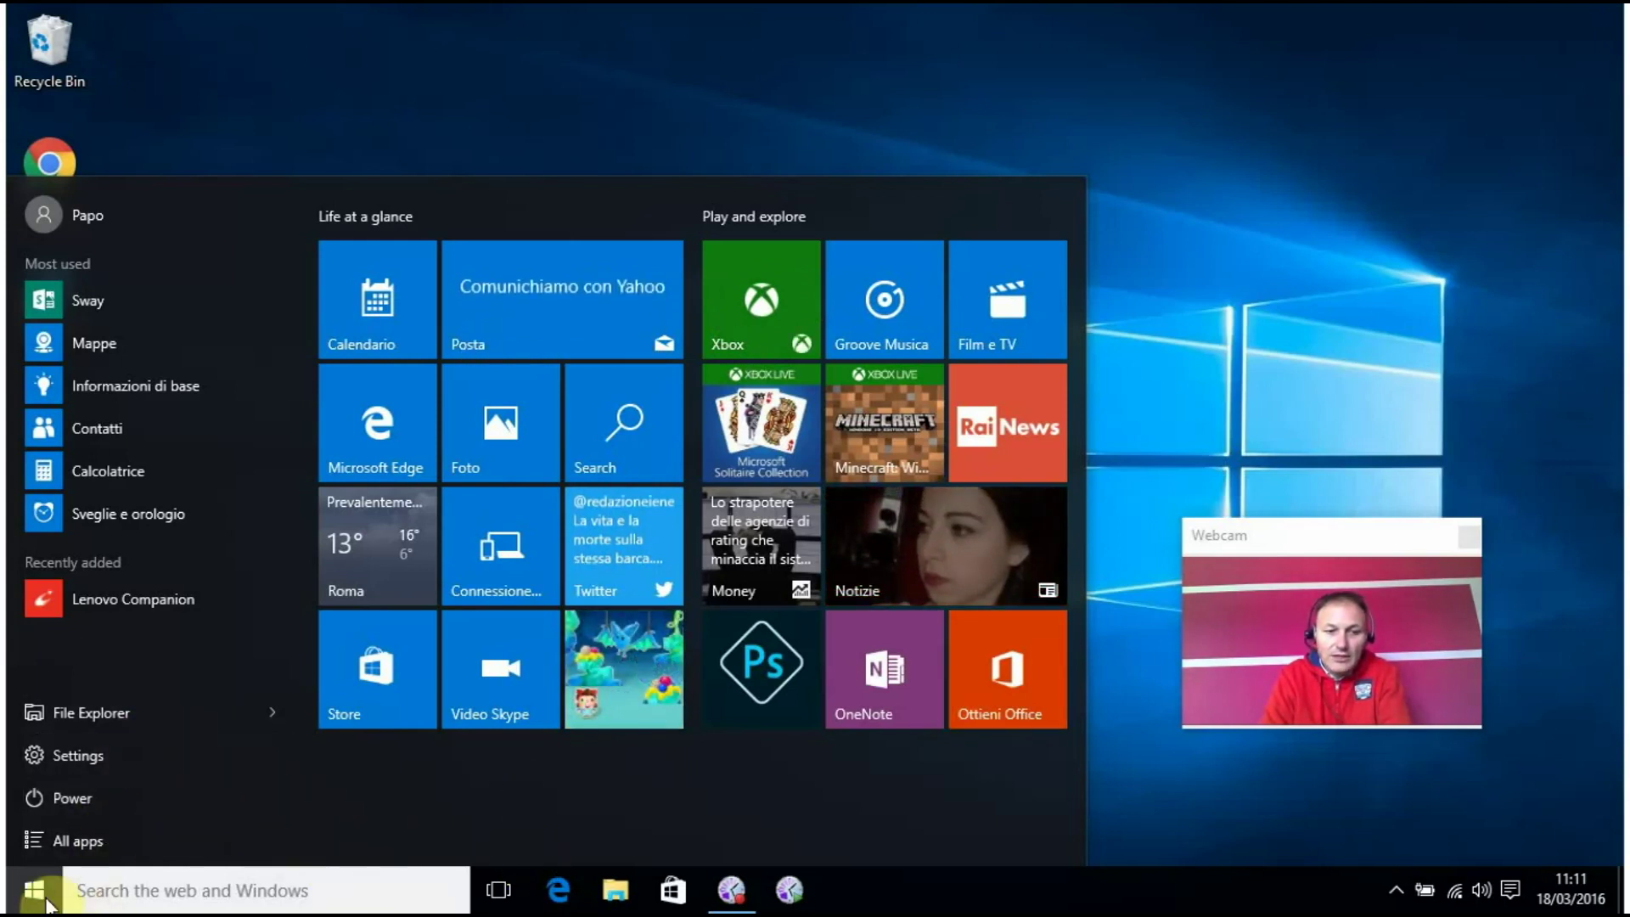
{"action": "left_click", "coordinate": [1313, 226]}
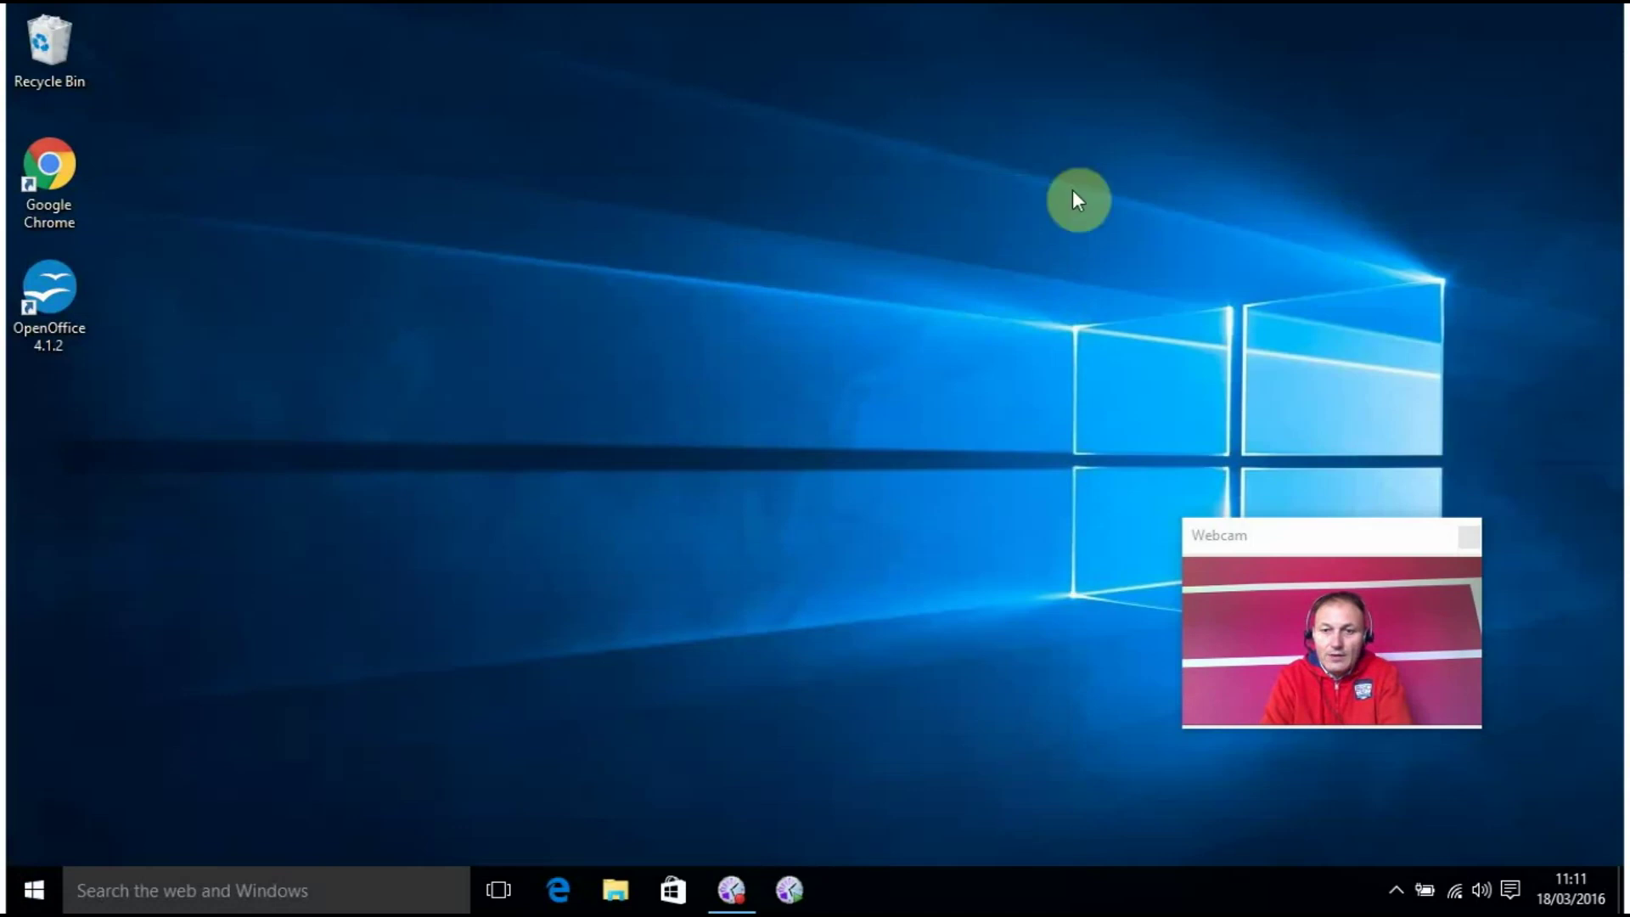
Step: Open the Region & language page of the Time & language settings
{"action": "left_click", "coordinate": [30, 901]}
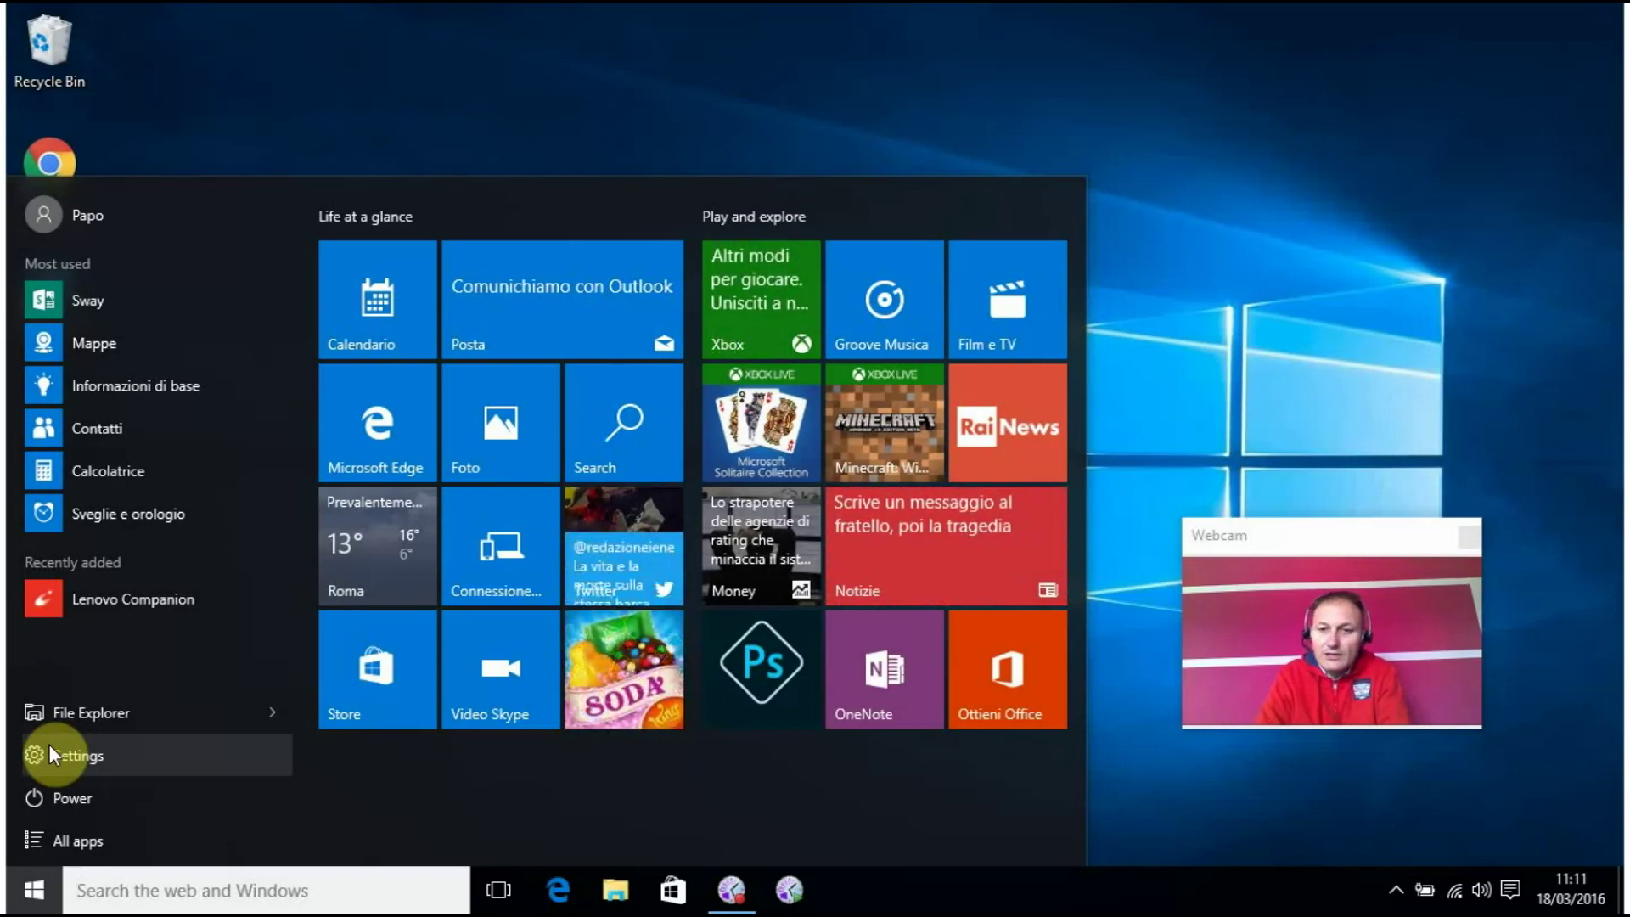
{"action": "left_click", "coordinate": [61, 743]}
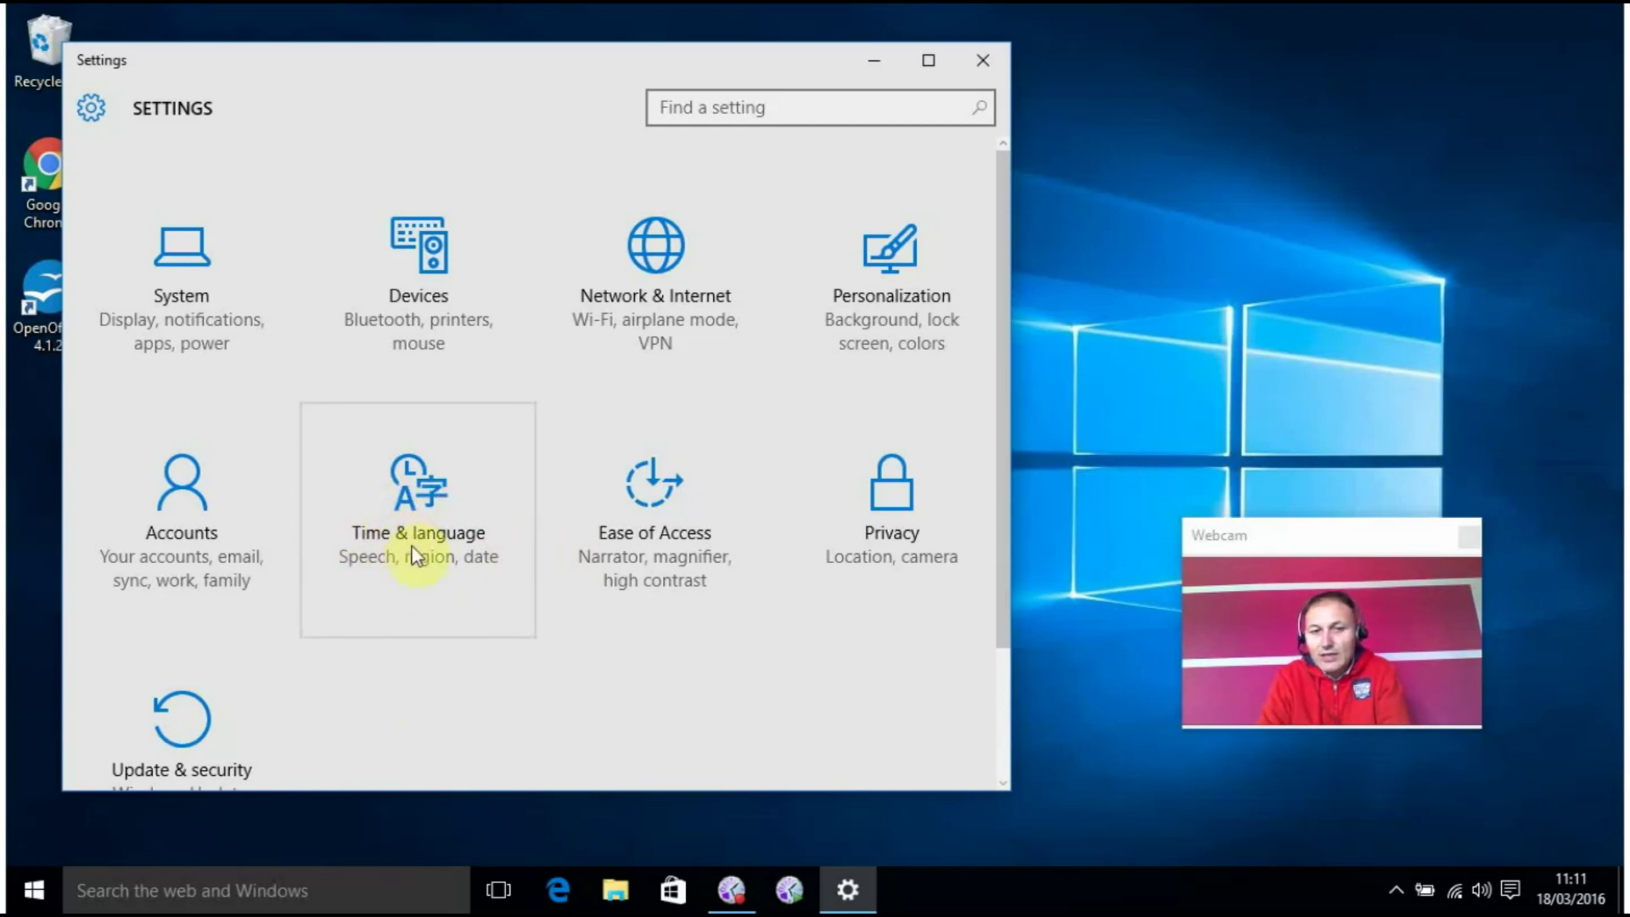
{"action": "left_click", "coordinate": [424, 506]}
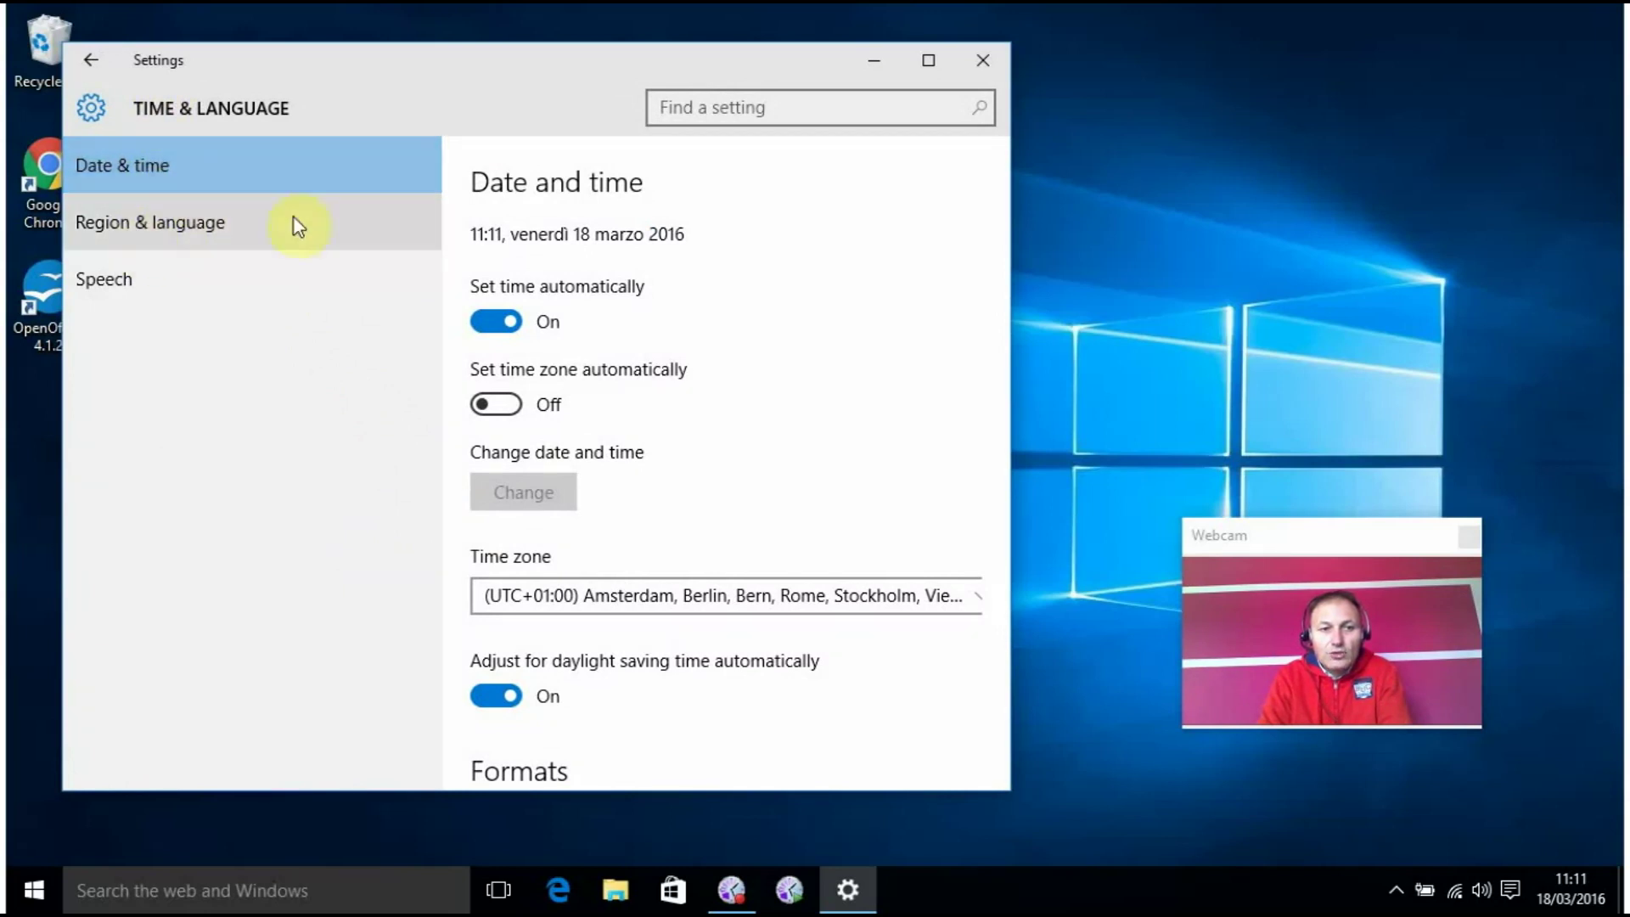
{"action": "left_click", "coordinate": [141, 229]}
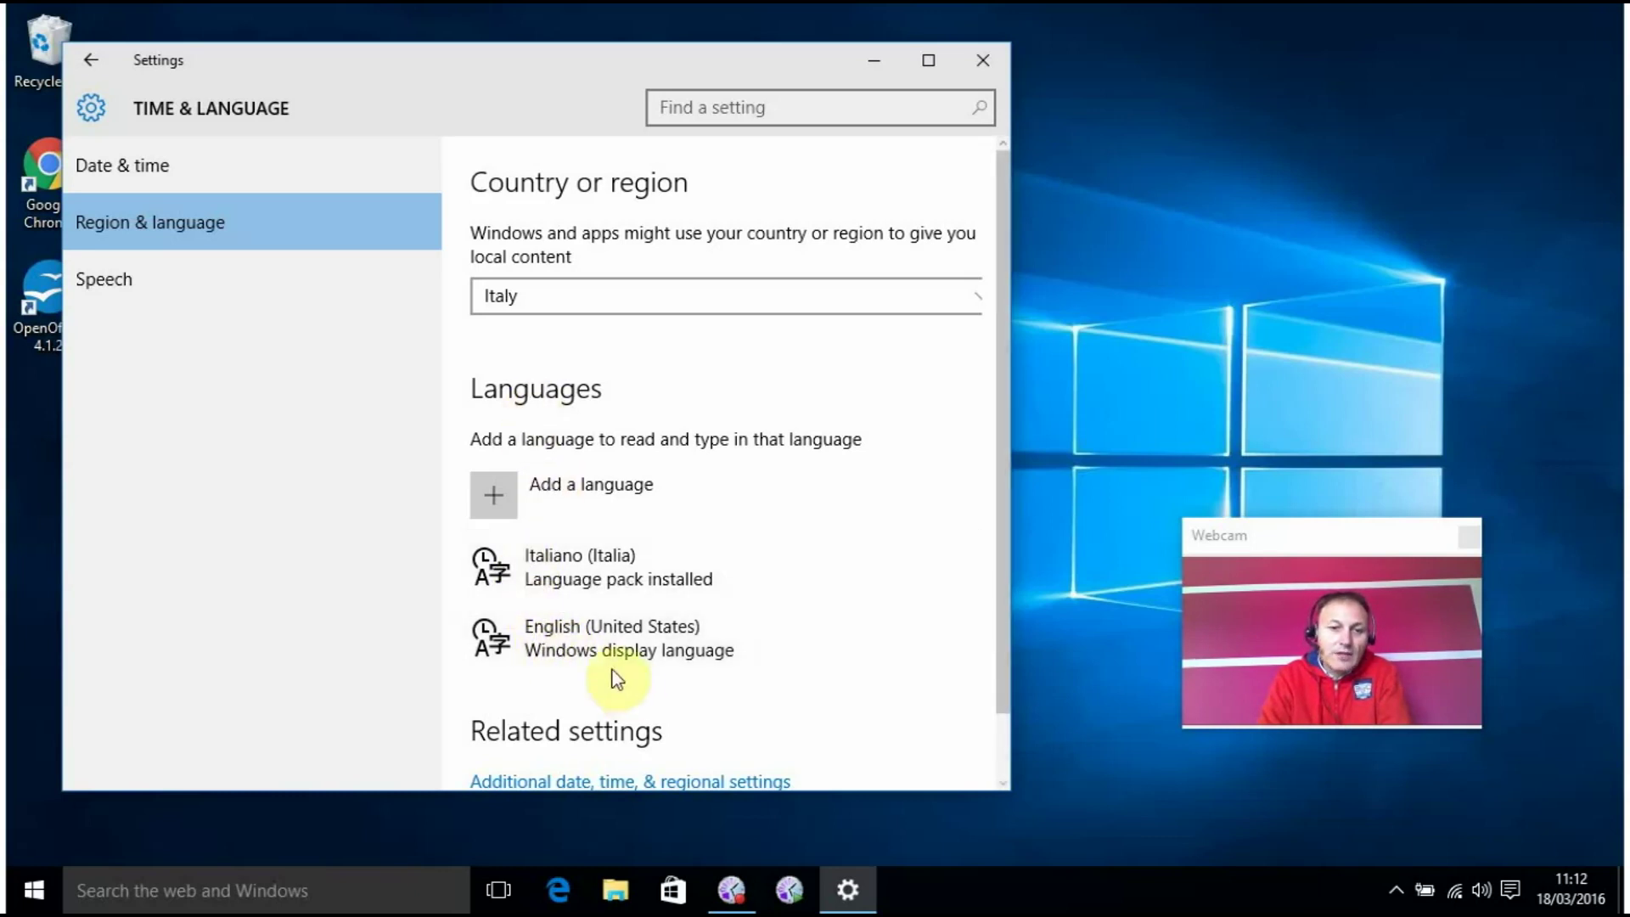
Step: Remove English (United States) from the Windows languages, keeping Italiano (Italia), and close the settings
{"action": "left_click", "coordinate": [538, 630]}
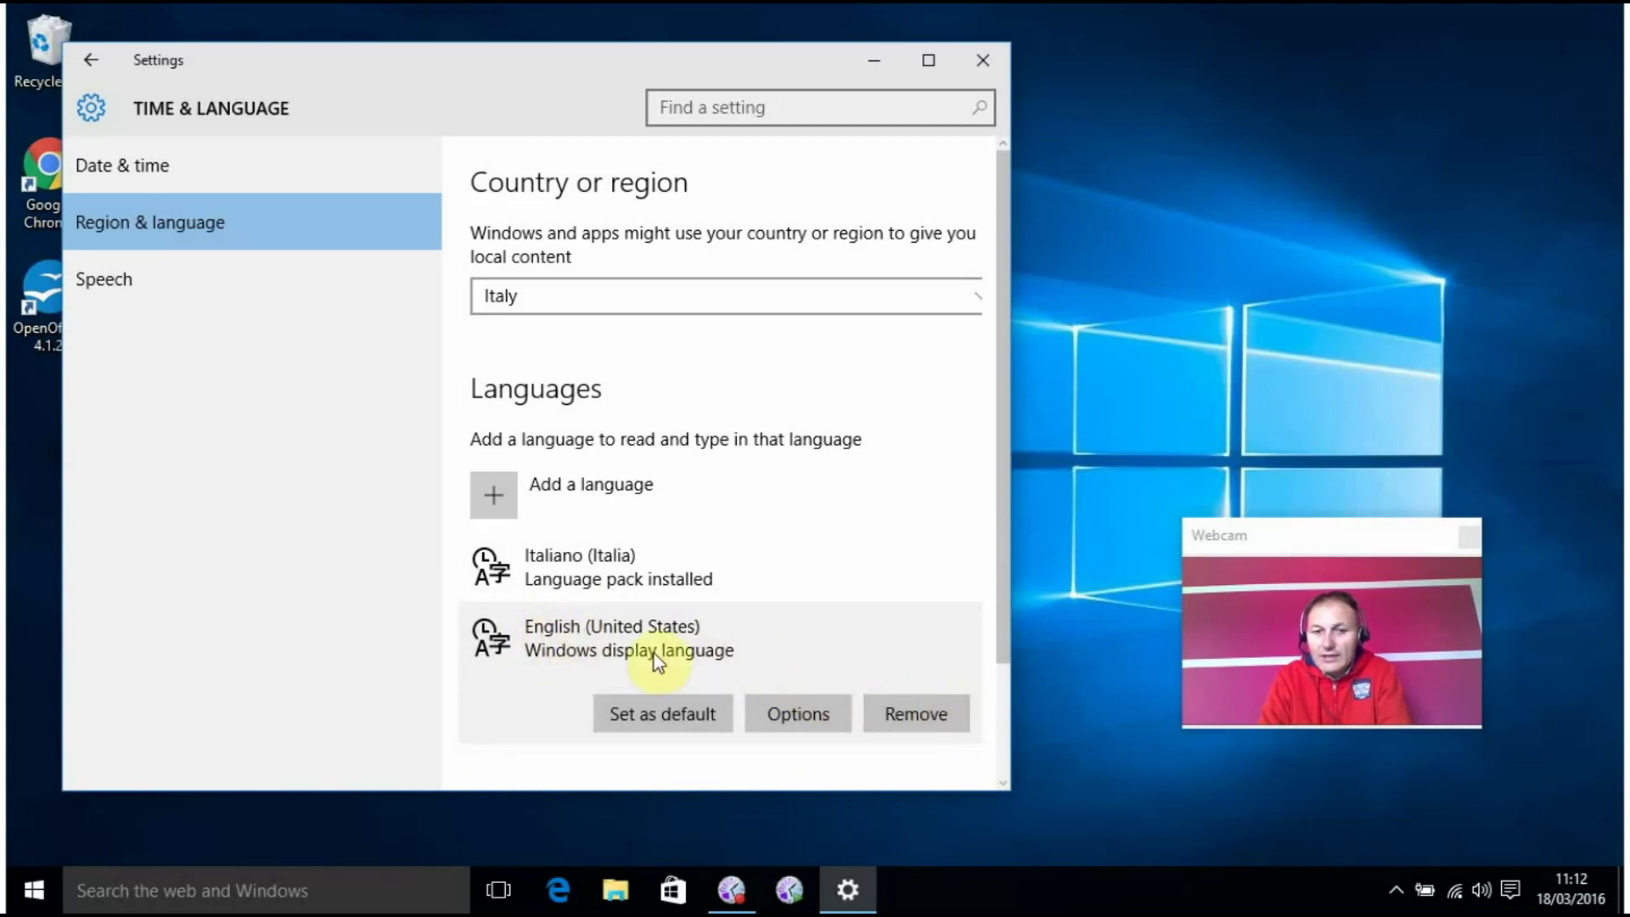
{"action": "left_click", "coordinate": [550, 556]}
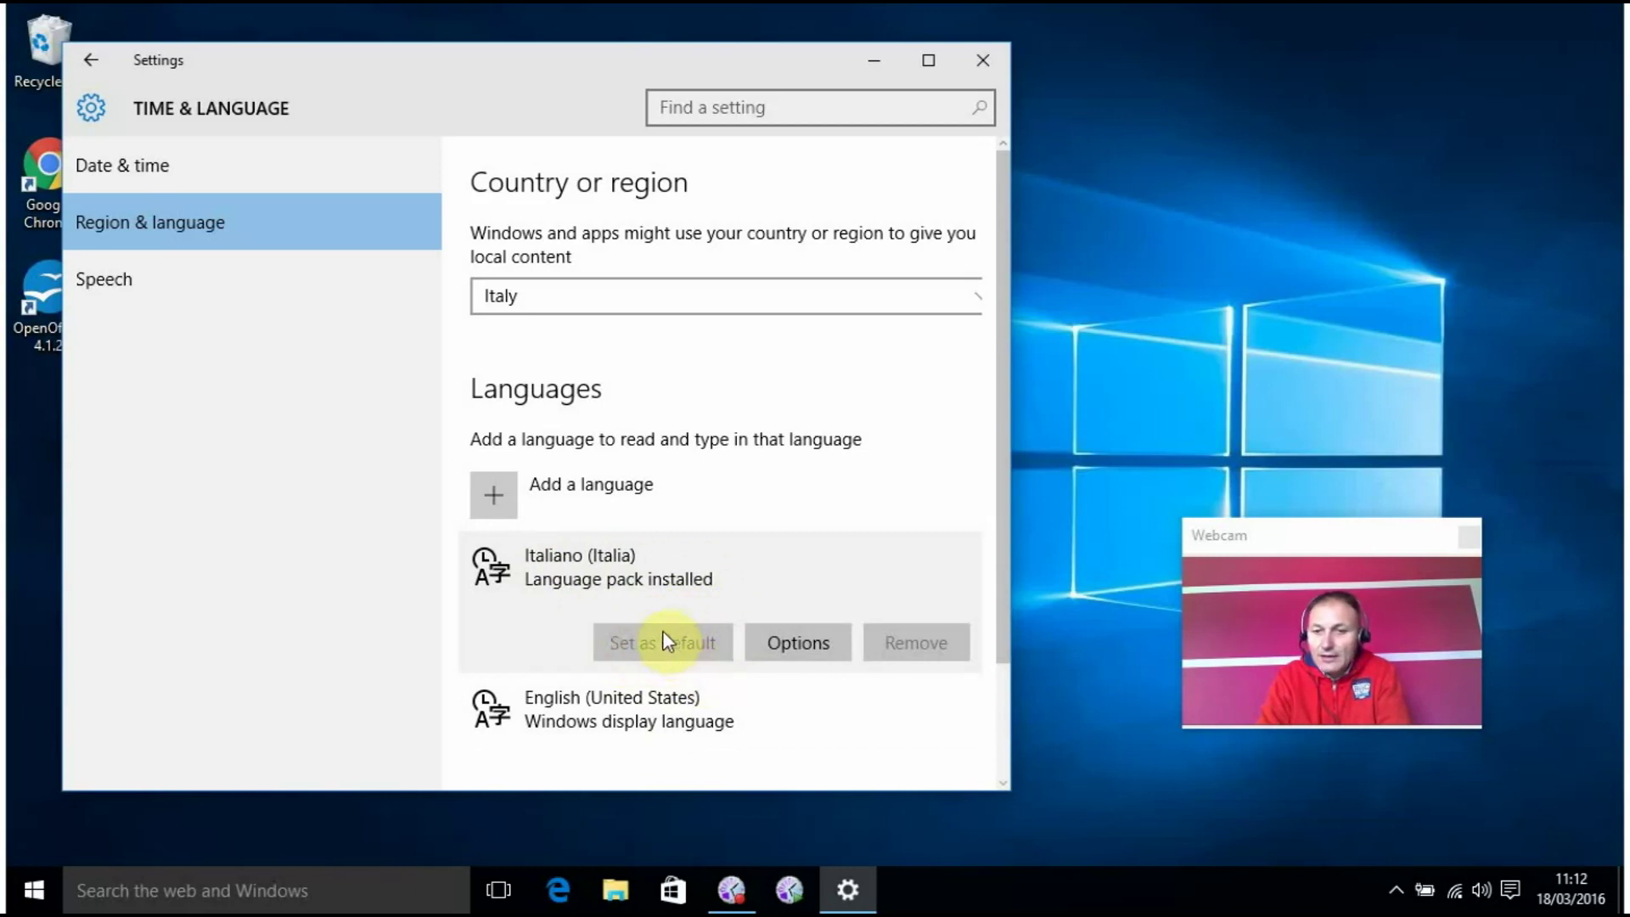
{"action": "left_click", "coordinate": [592, 721]}
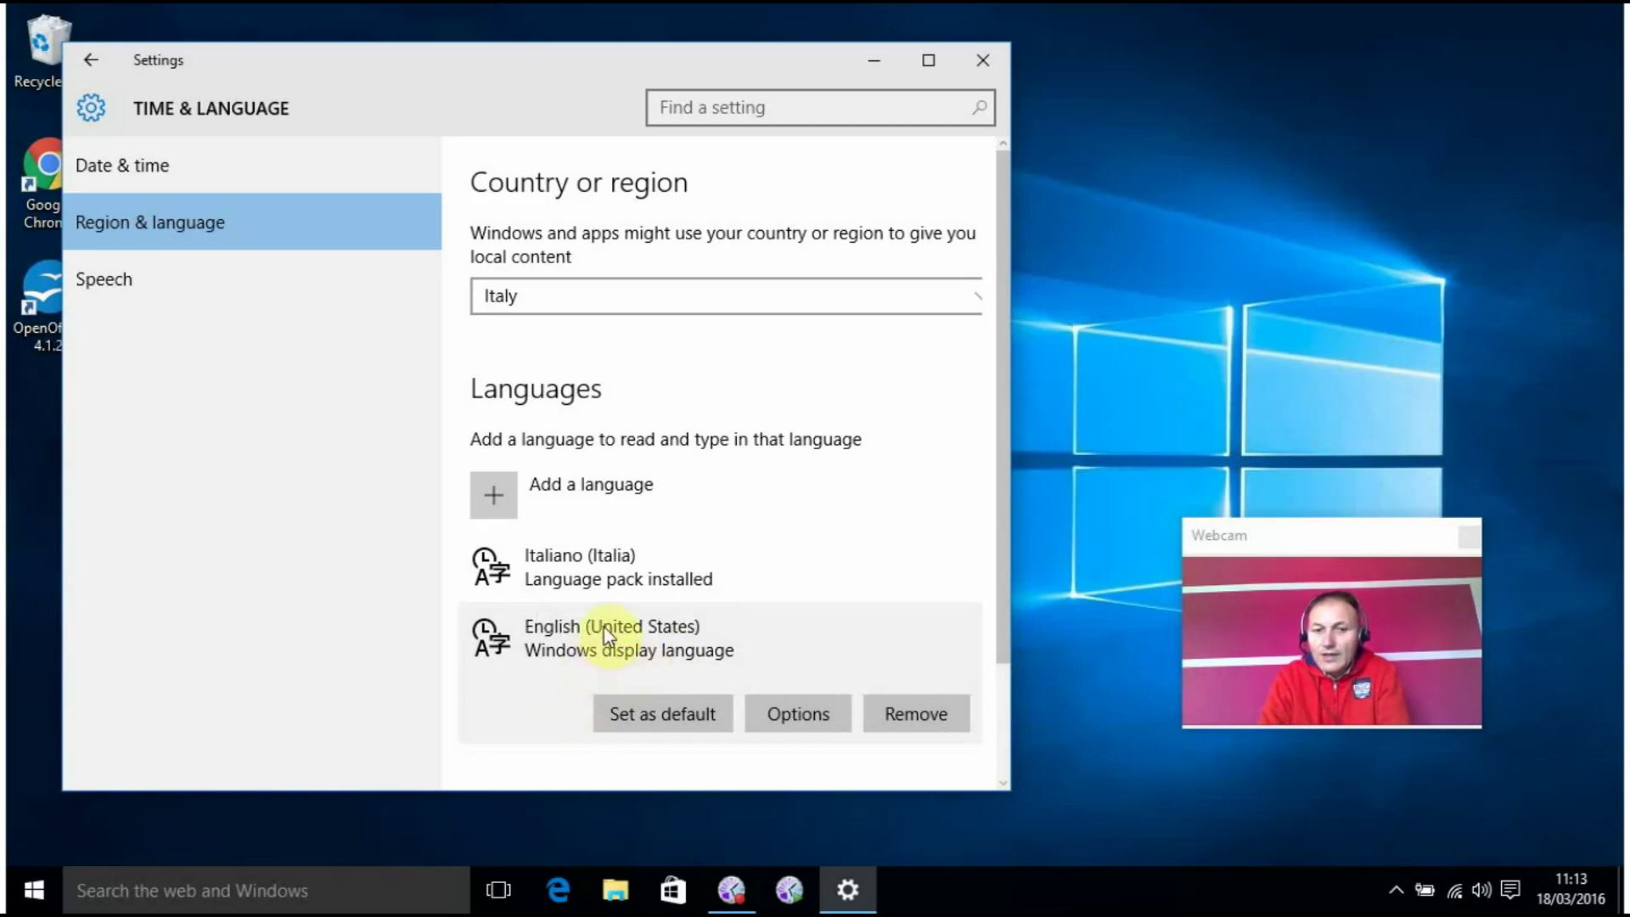
{"action": "left_click", "coordinate": [923, 711]}
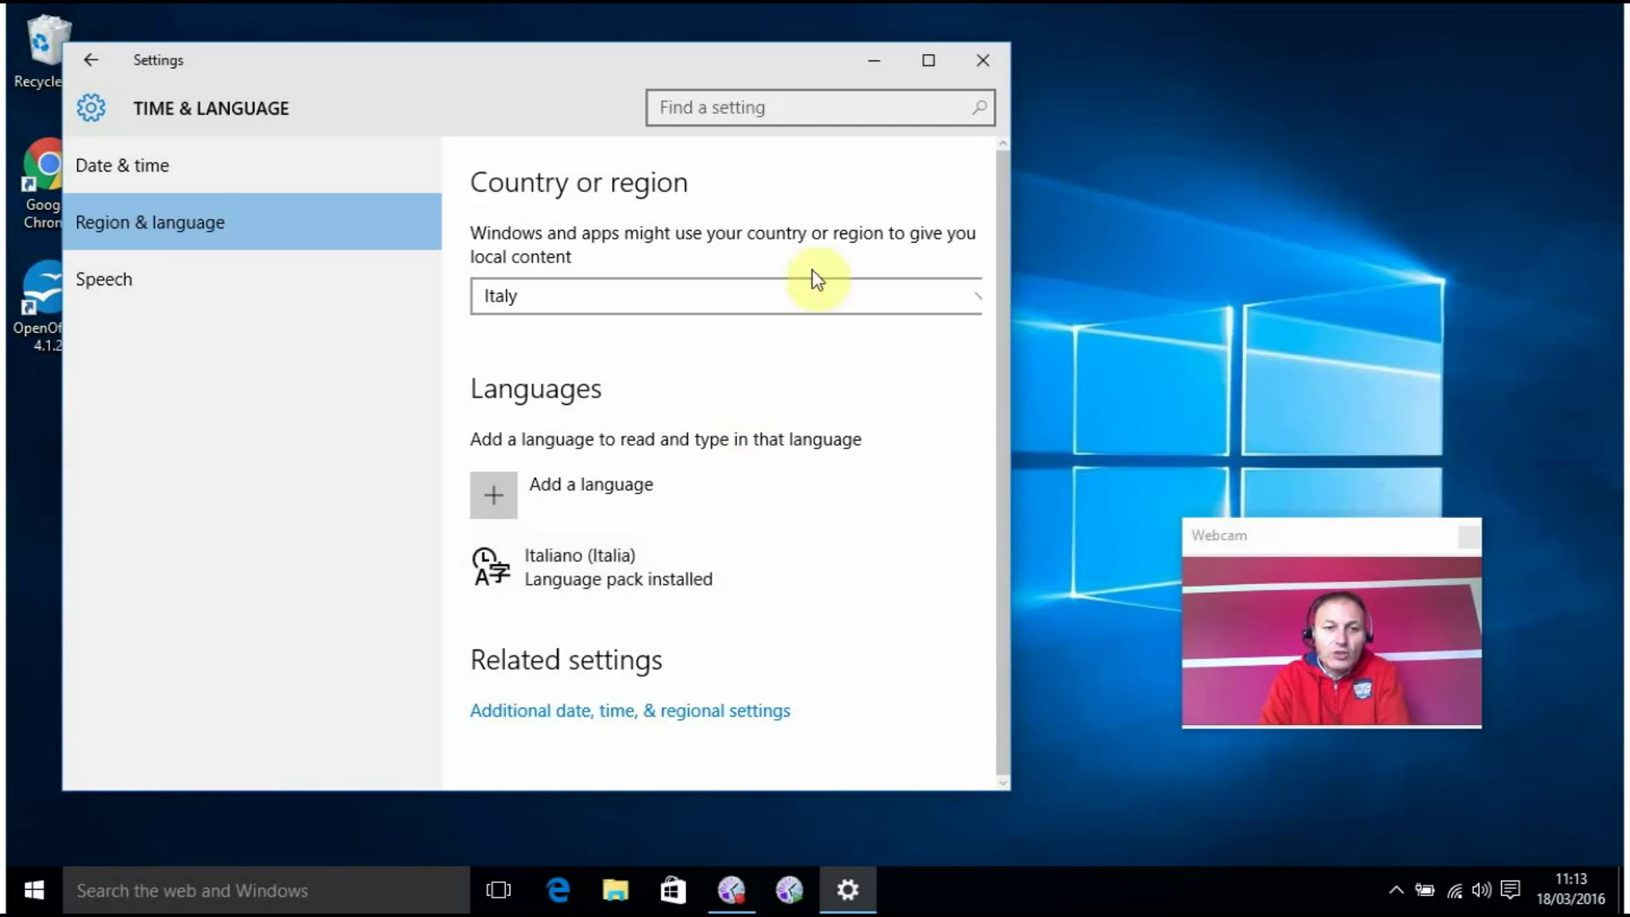
{"action": "left_click", "coordinate": [982, 61]}
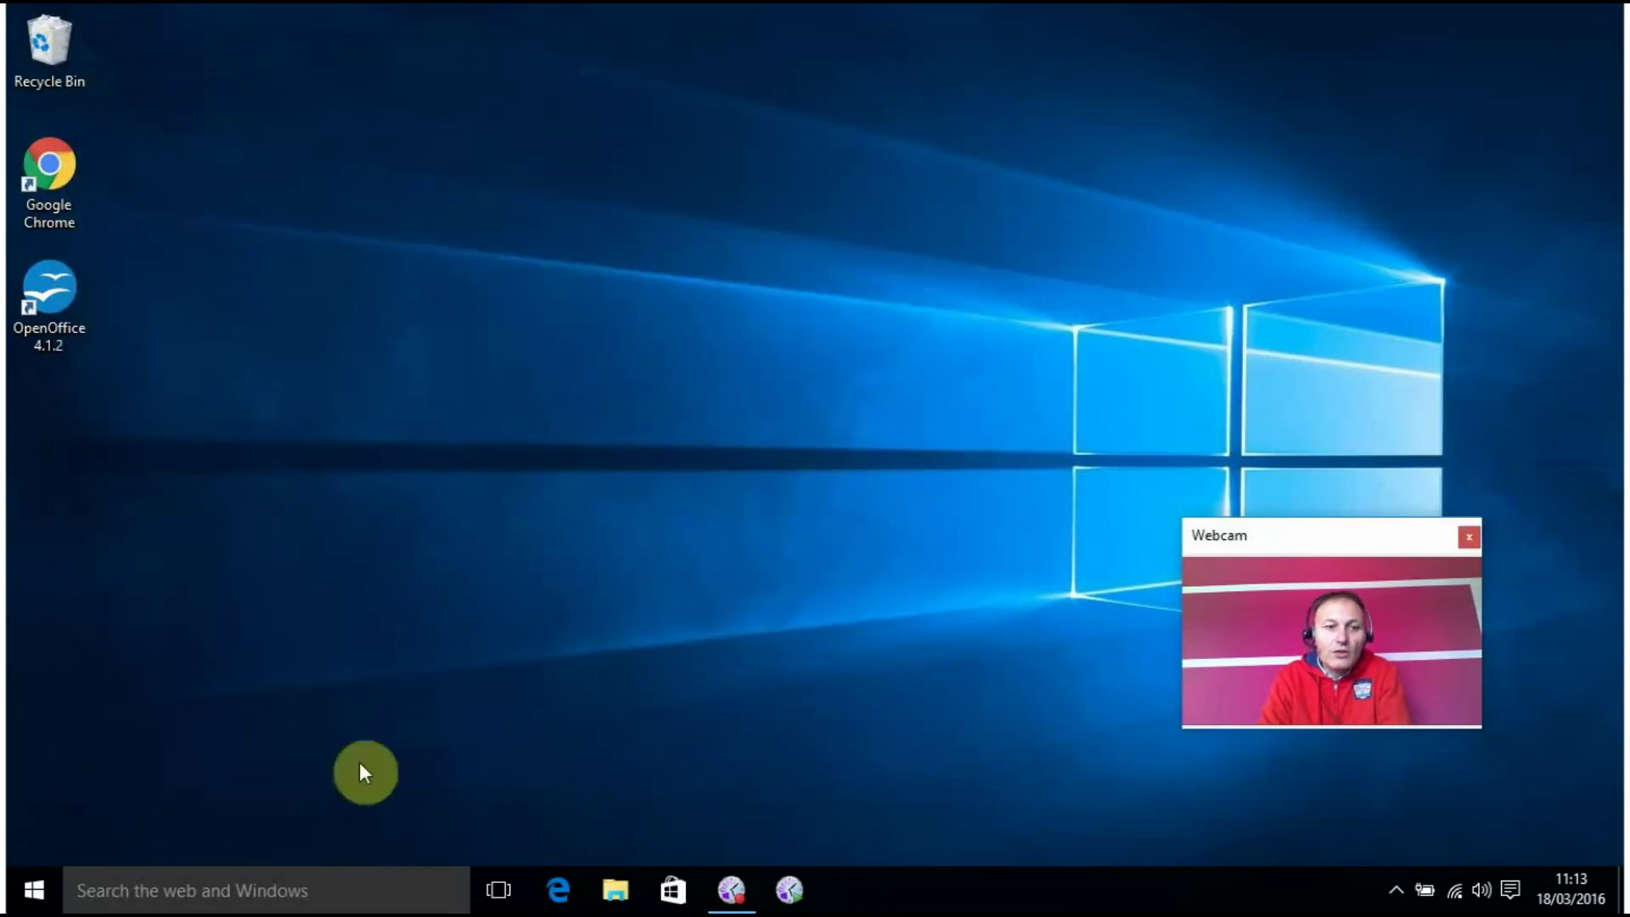
Step: Examine the Start menu to check which display language it uses, leaving it closed
{"action": "left_click", "coordinate": [45, 878]}
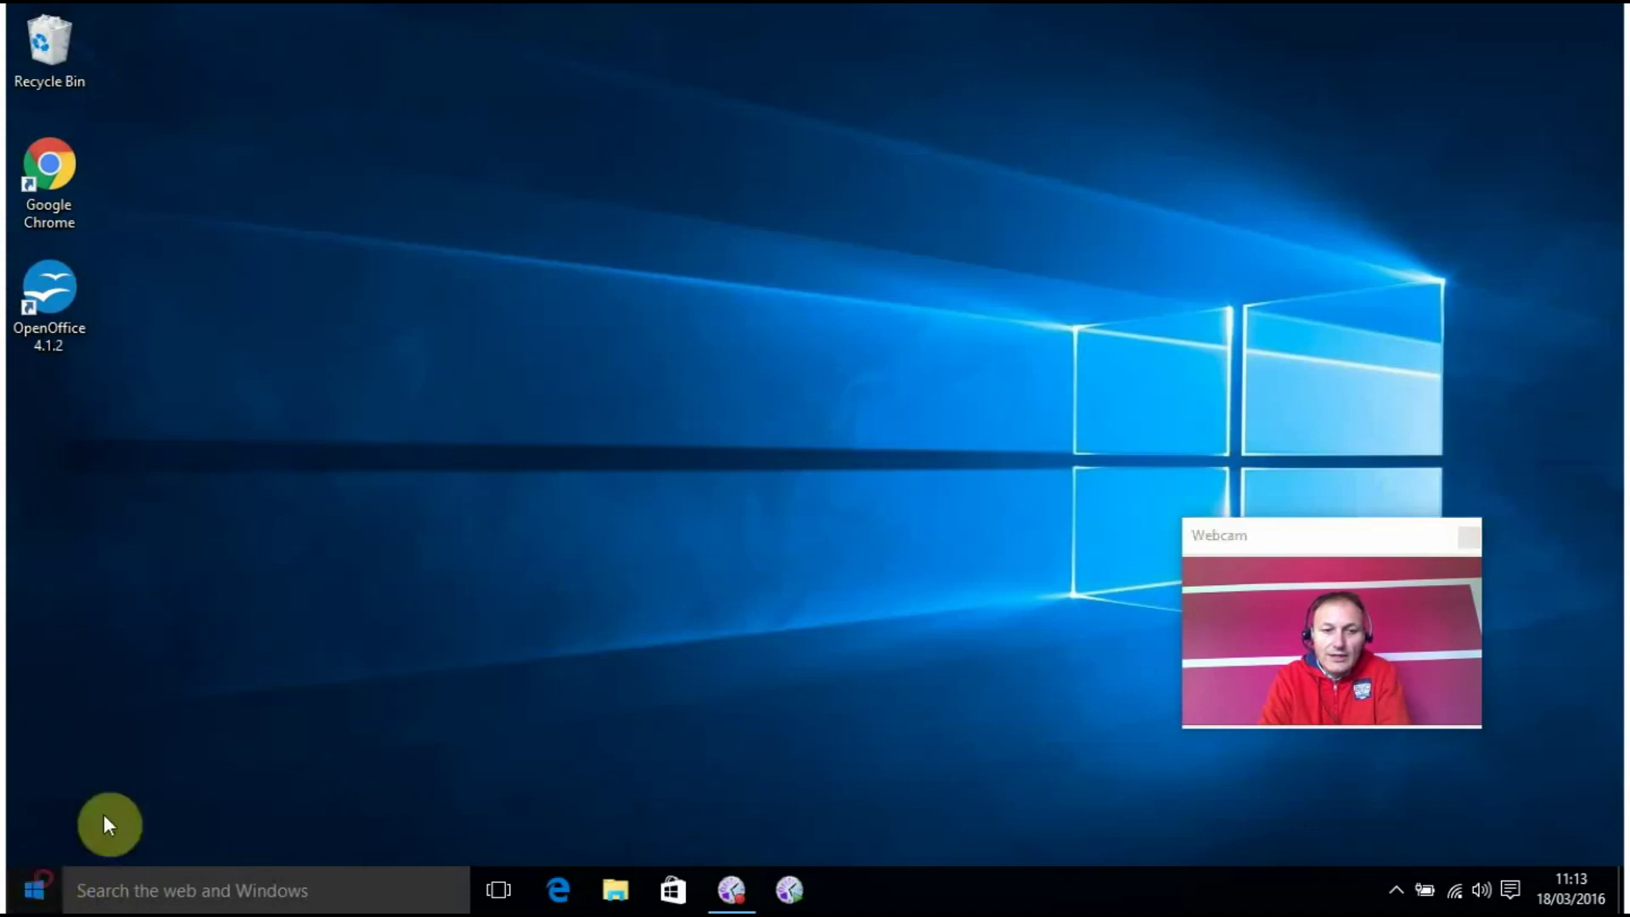
{"action": "left_click", "coordinate": [1380, 297]}
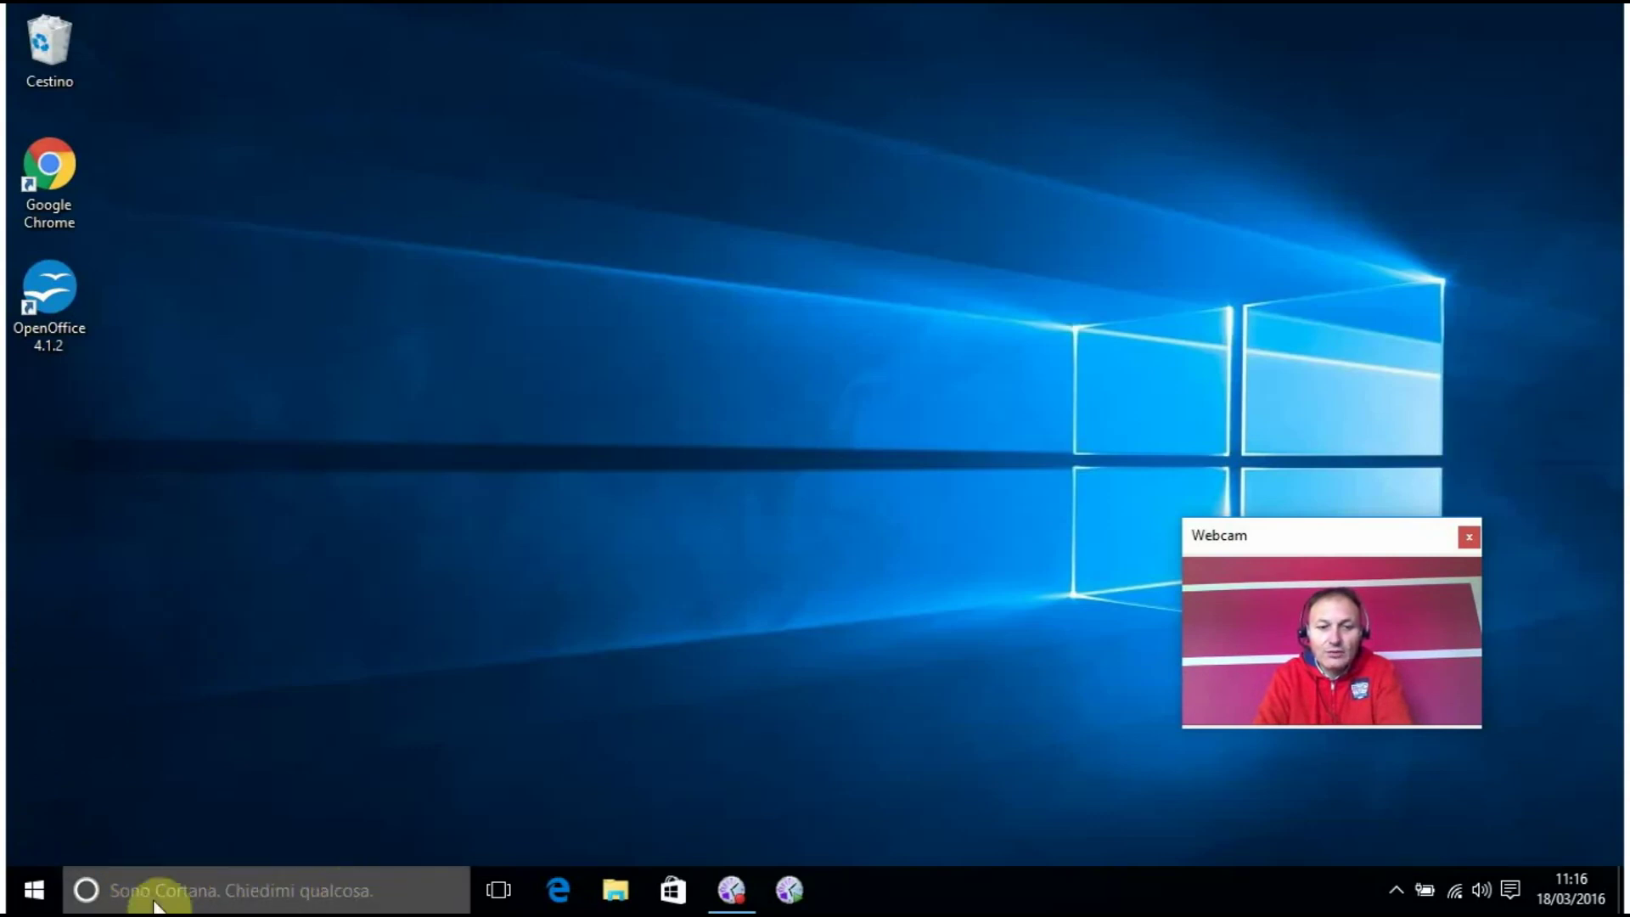
{"action": "left_click", "coordinate": [30, 888]}
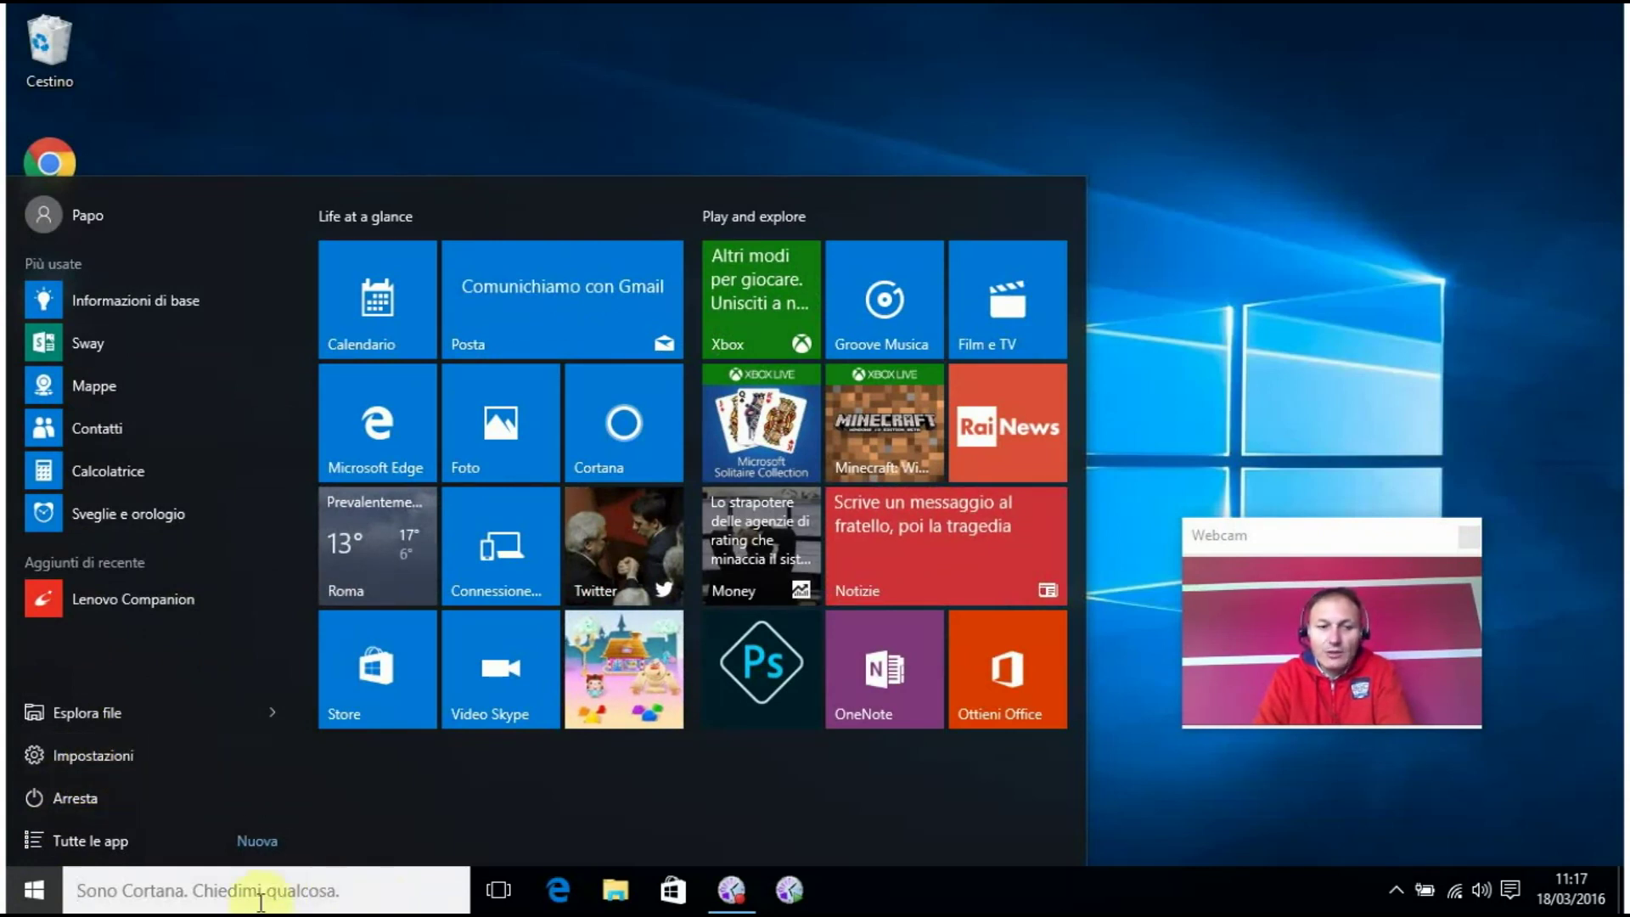
{"action": "left_click", "coordinate": [1318, 134]}
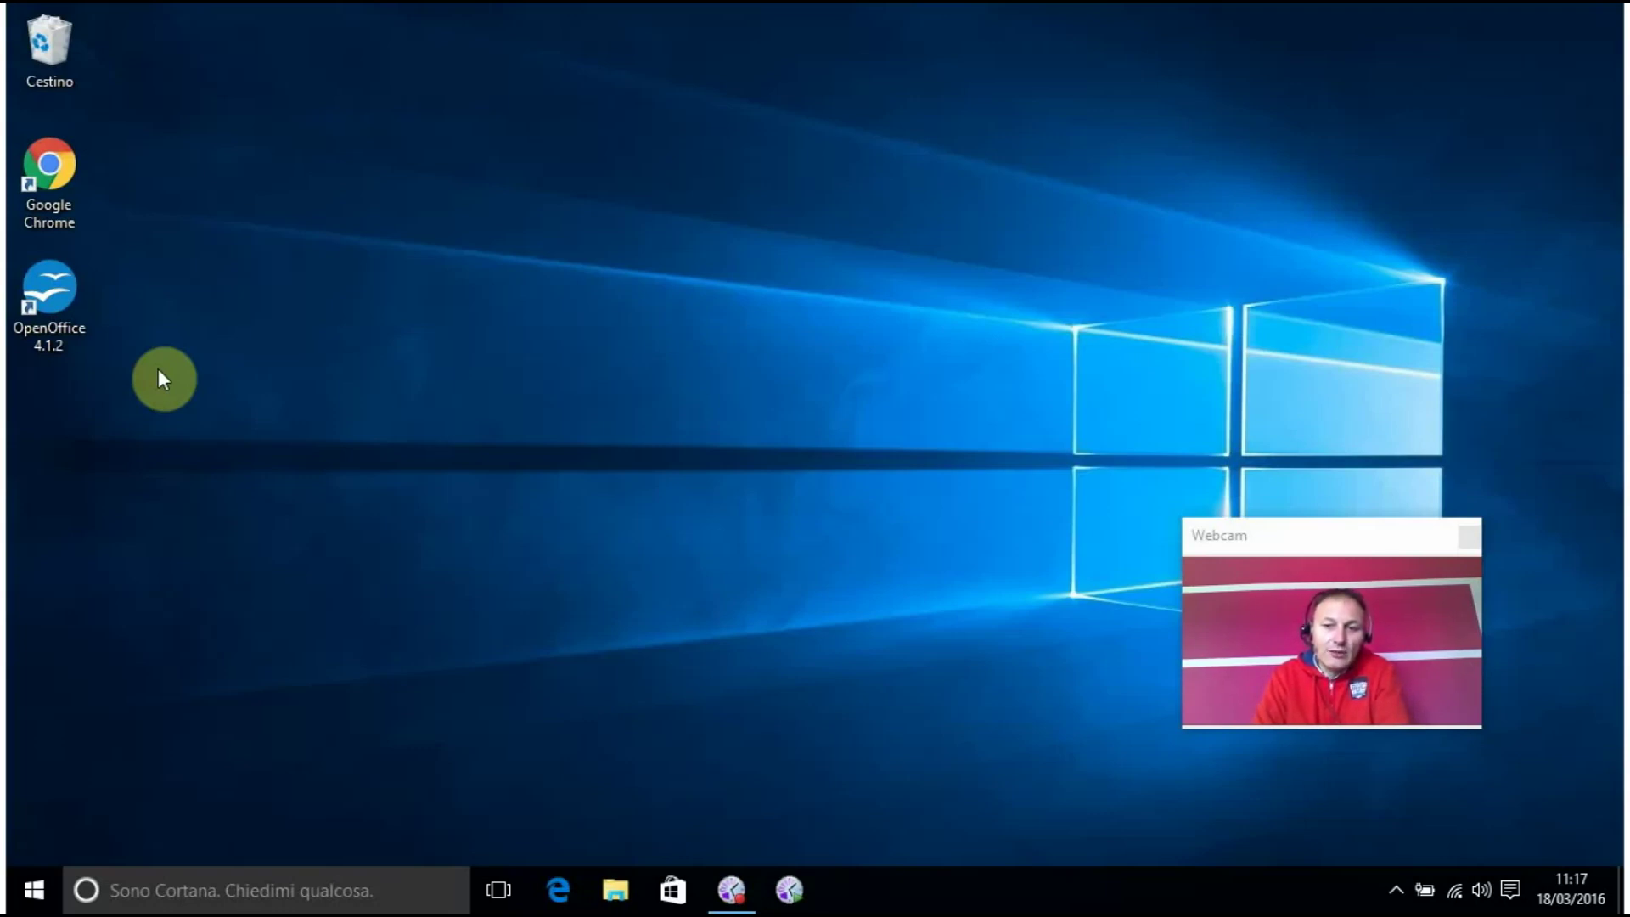
Step: Open Microsoft Edge to view its start page, and close it with all its tabs
{"action": "left_click", "coordinate": [565, 878]}
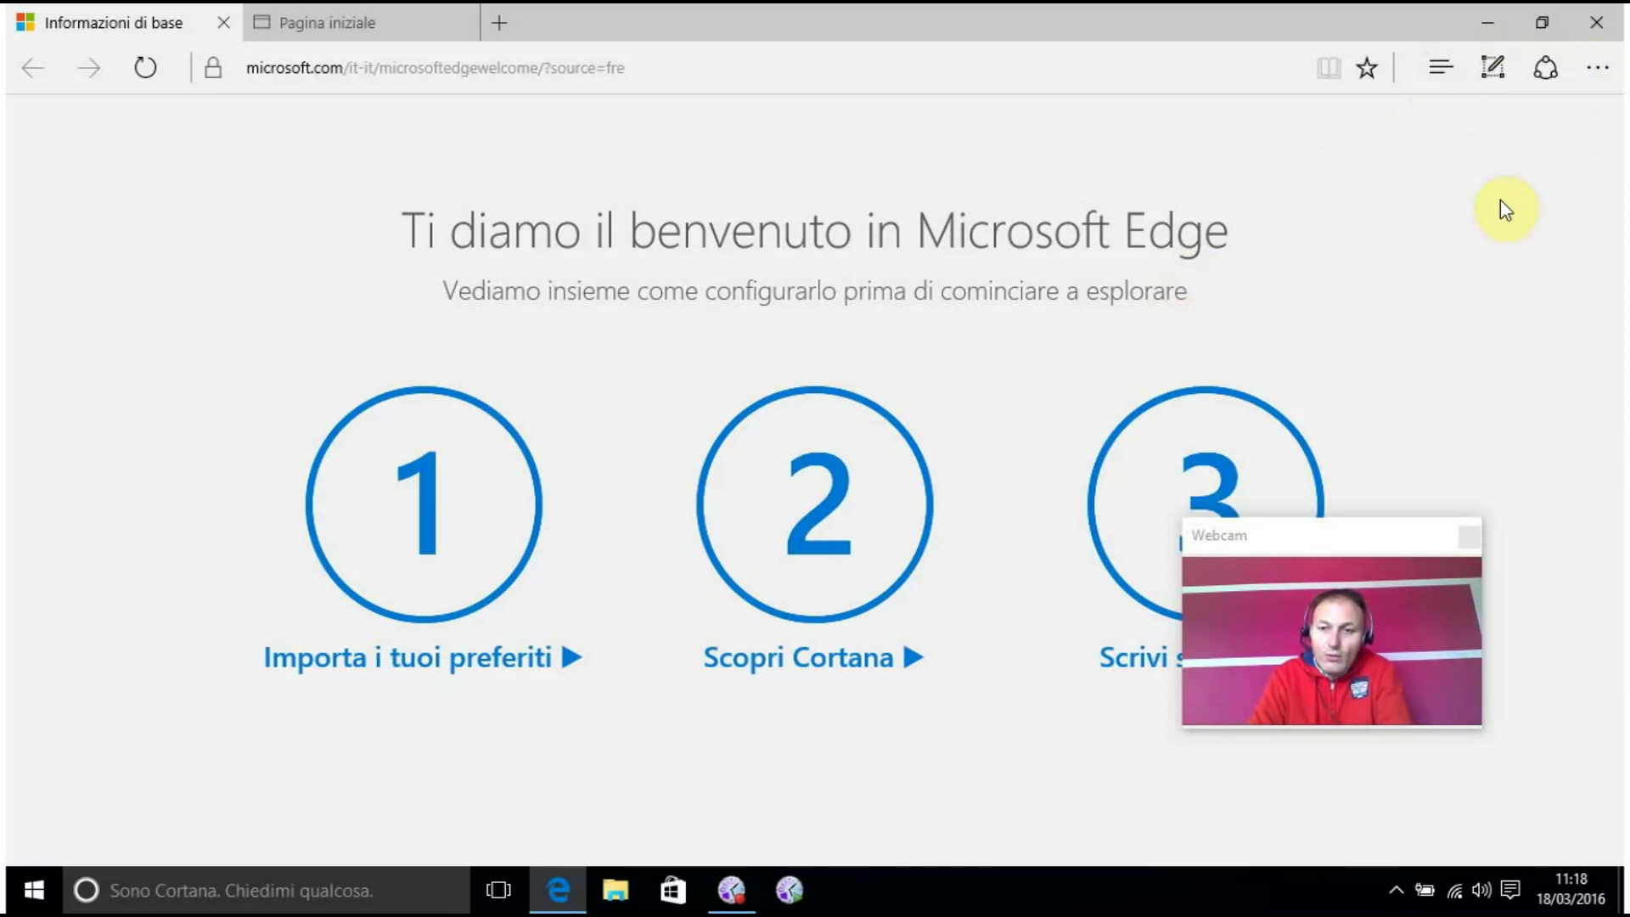
{"action": "left_click", "coordinate": [1597, 23]}
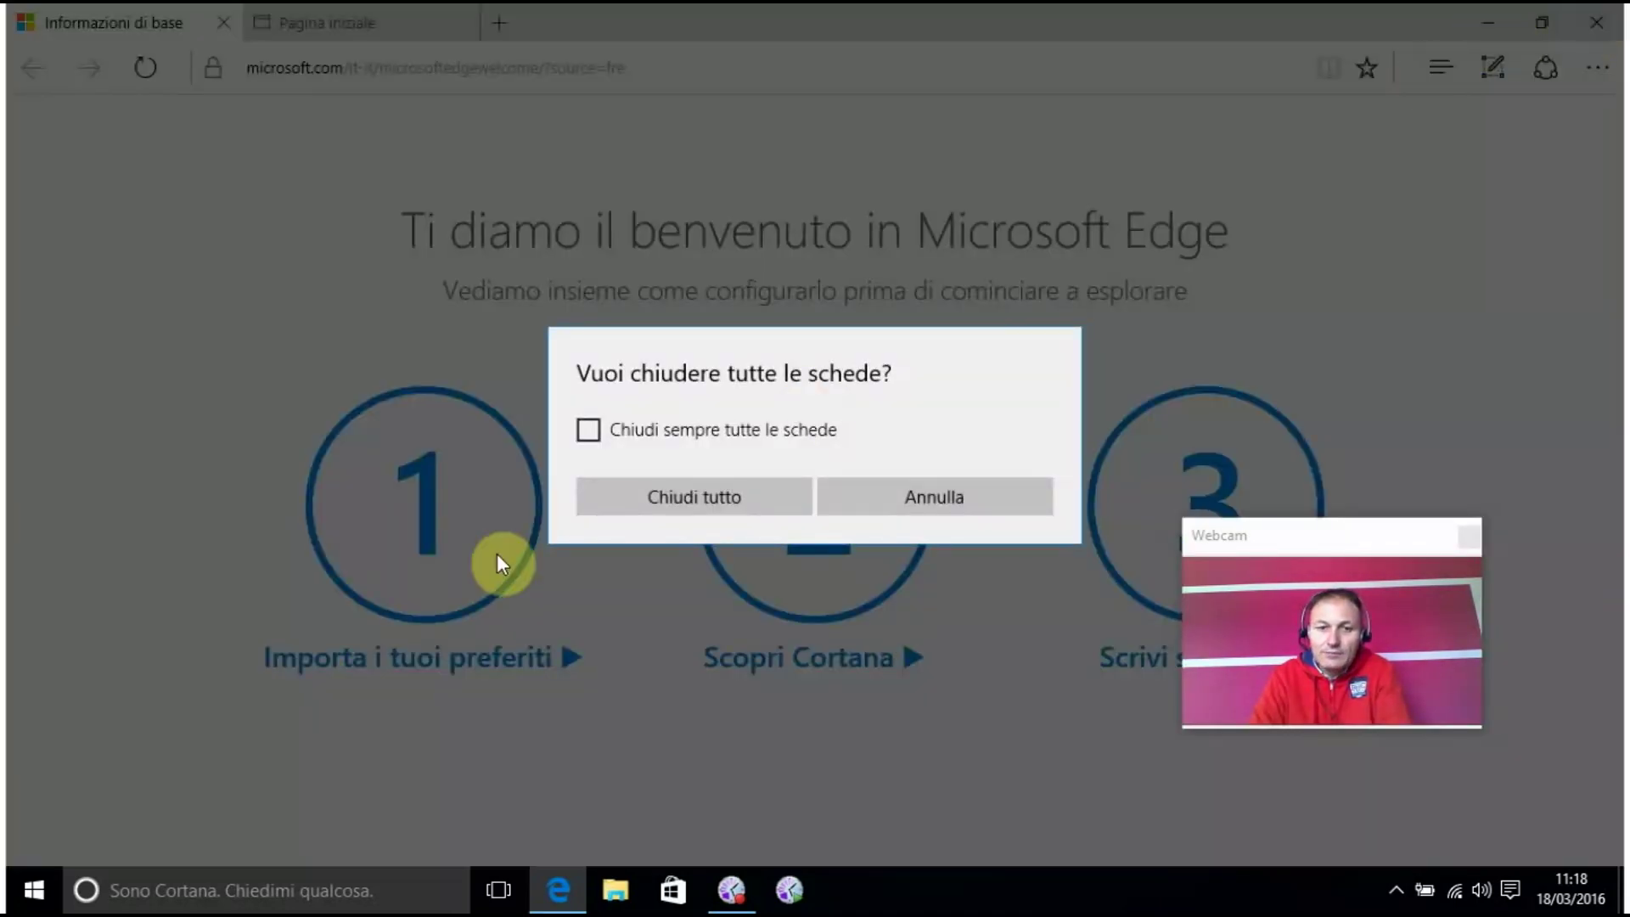
{"action": "left_click", "coordinate": [628, 496]}
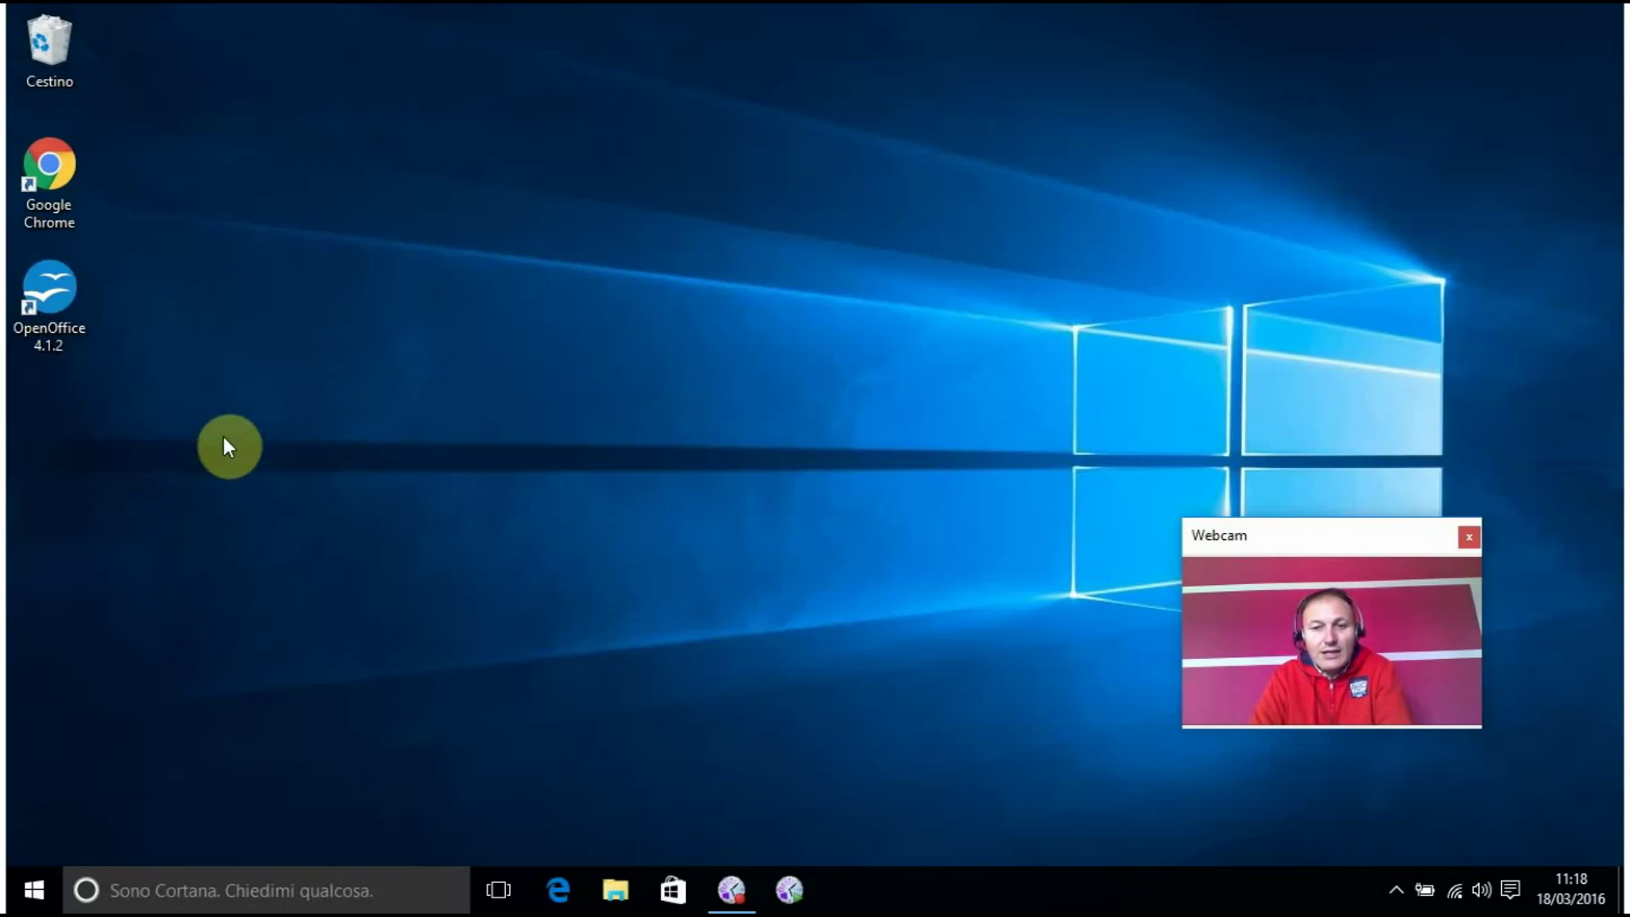
Step: Open the App predefinite page of the Sistema settings
{"action": "left_click", "coordinate": [28, 892]}
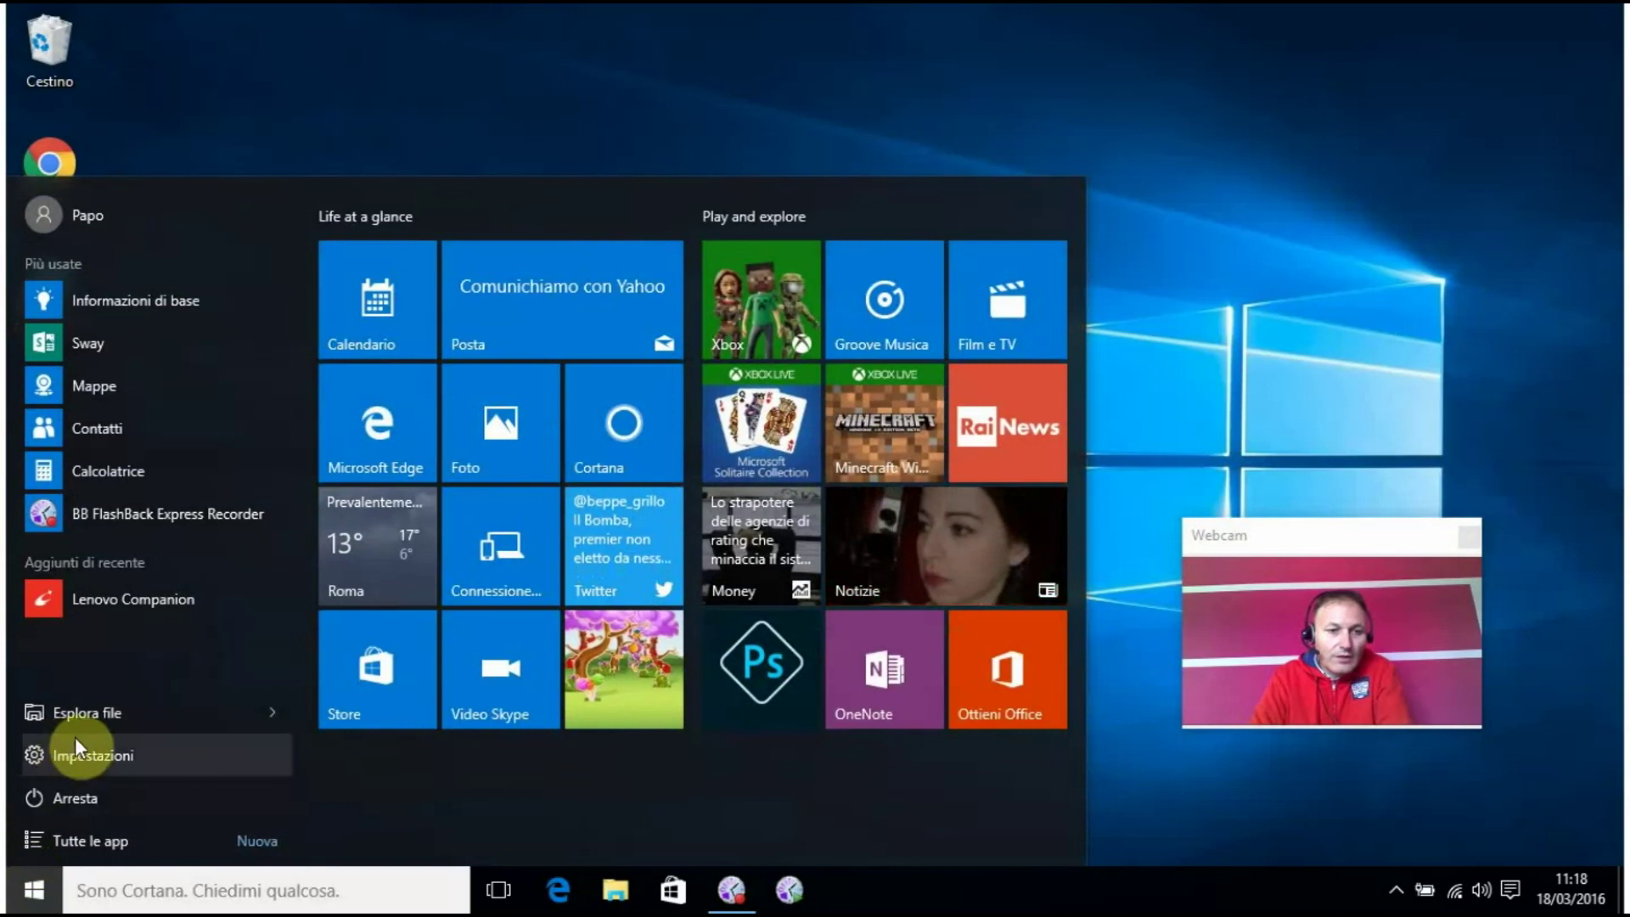
{"action": "left_click", "coordinate": [95, 760]}
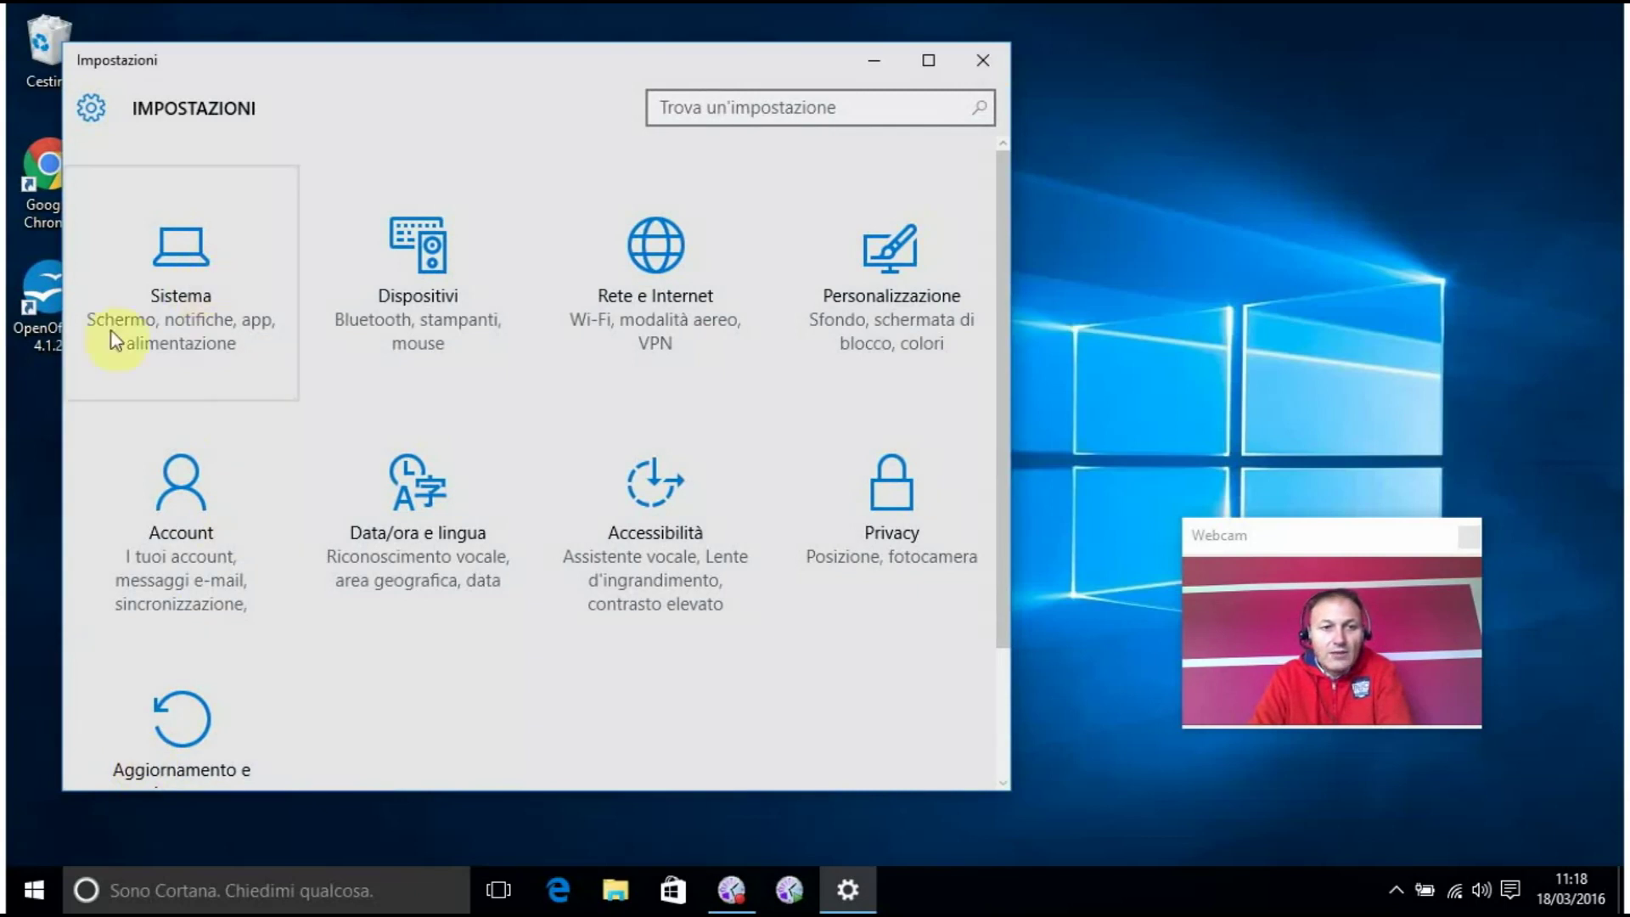
{"action": "left_click", "coordinate": [185, 321]}
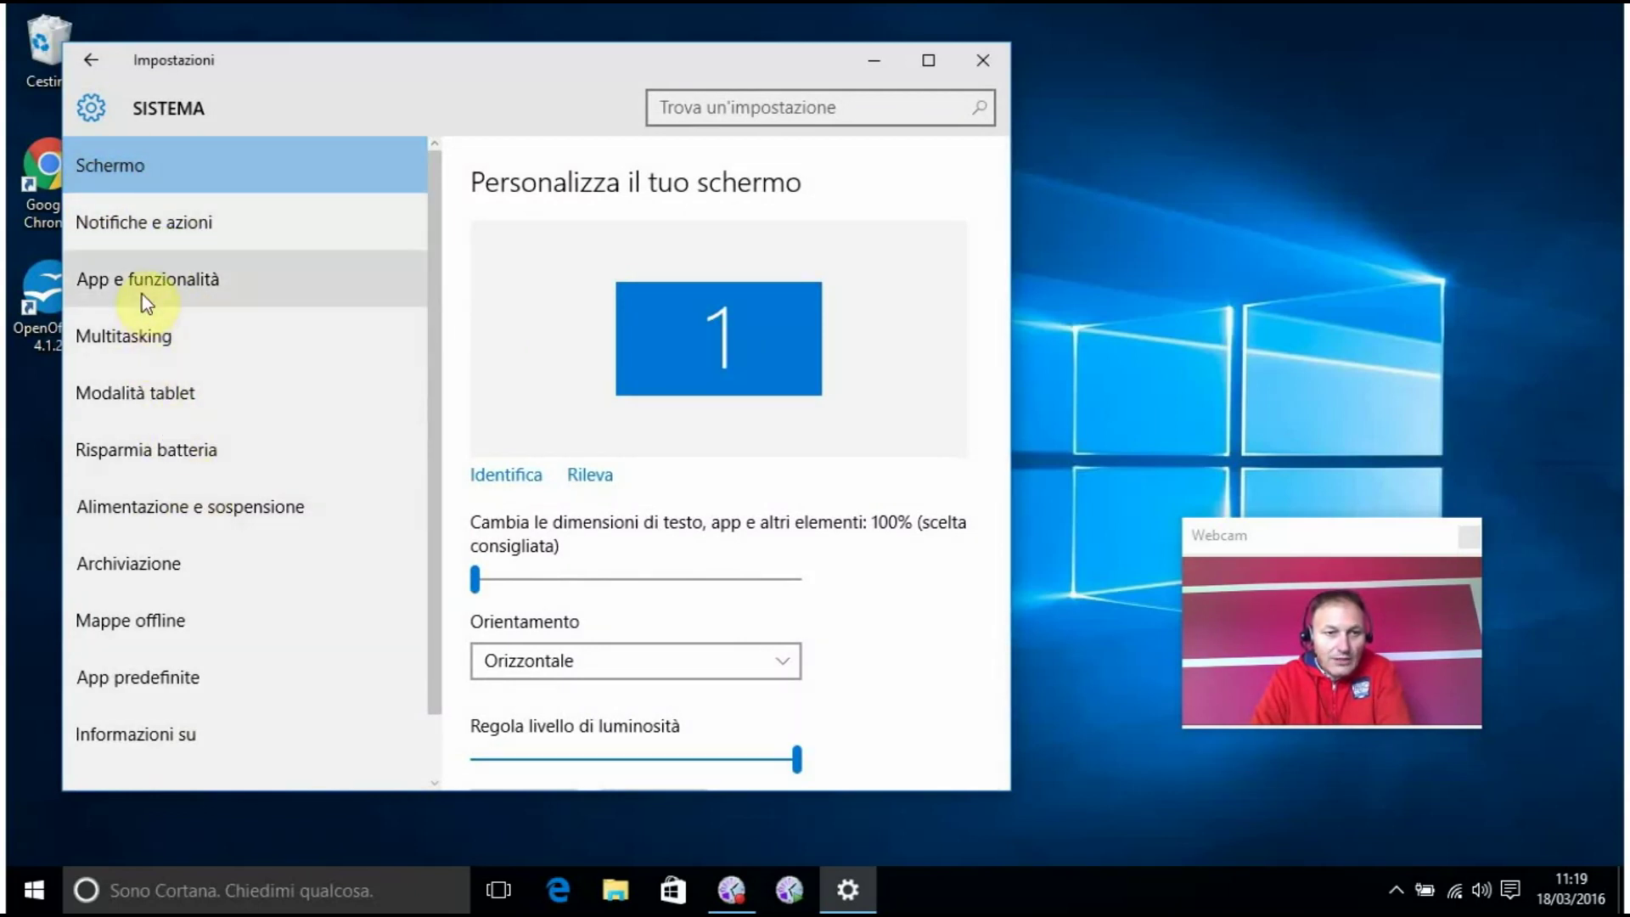
{"action": "scroll", "coordinate": [196, 437], "scroll_direction": "down", "scroll_amount": 2}
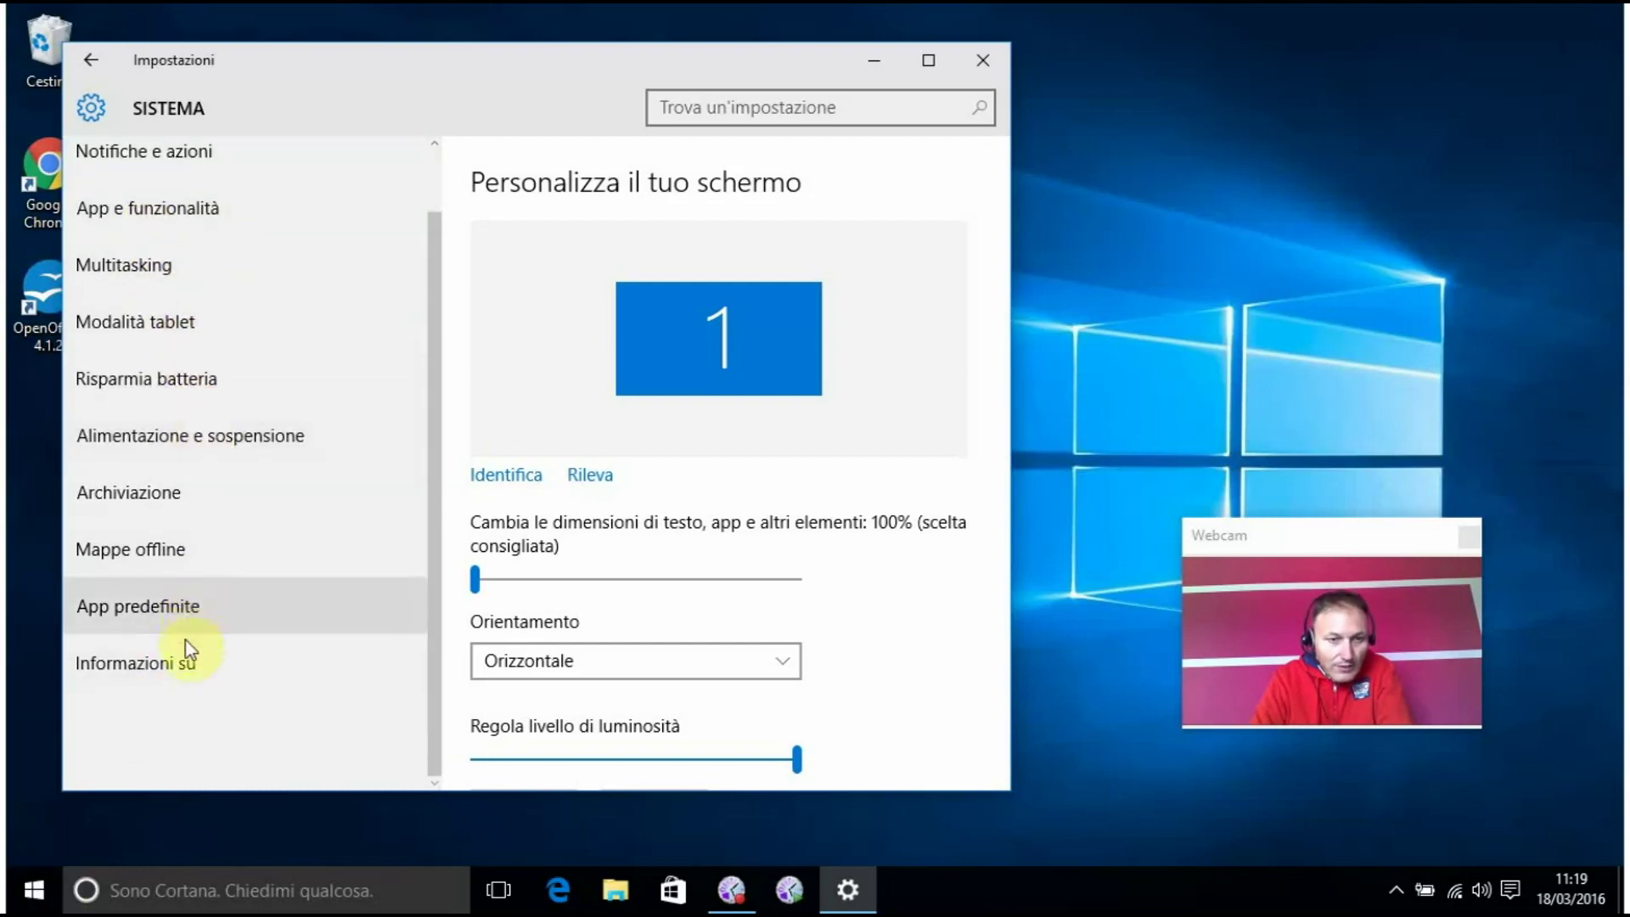
{"action": "left_click", "coordinate": [113, 608]}
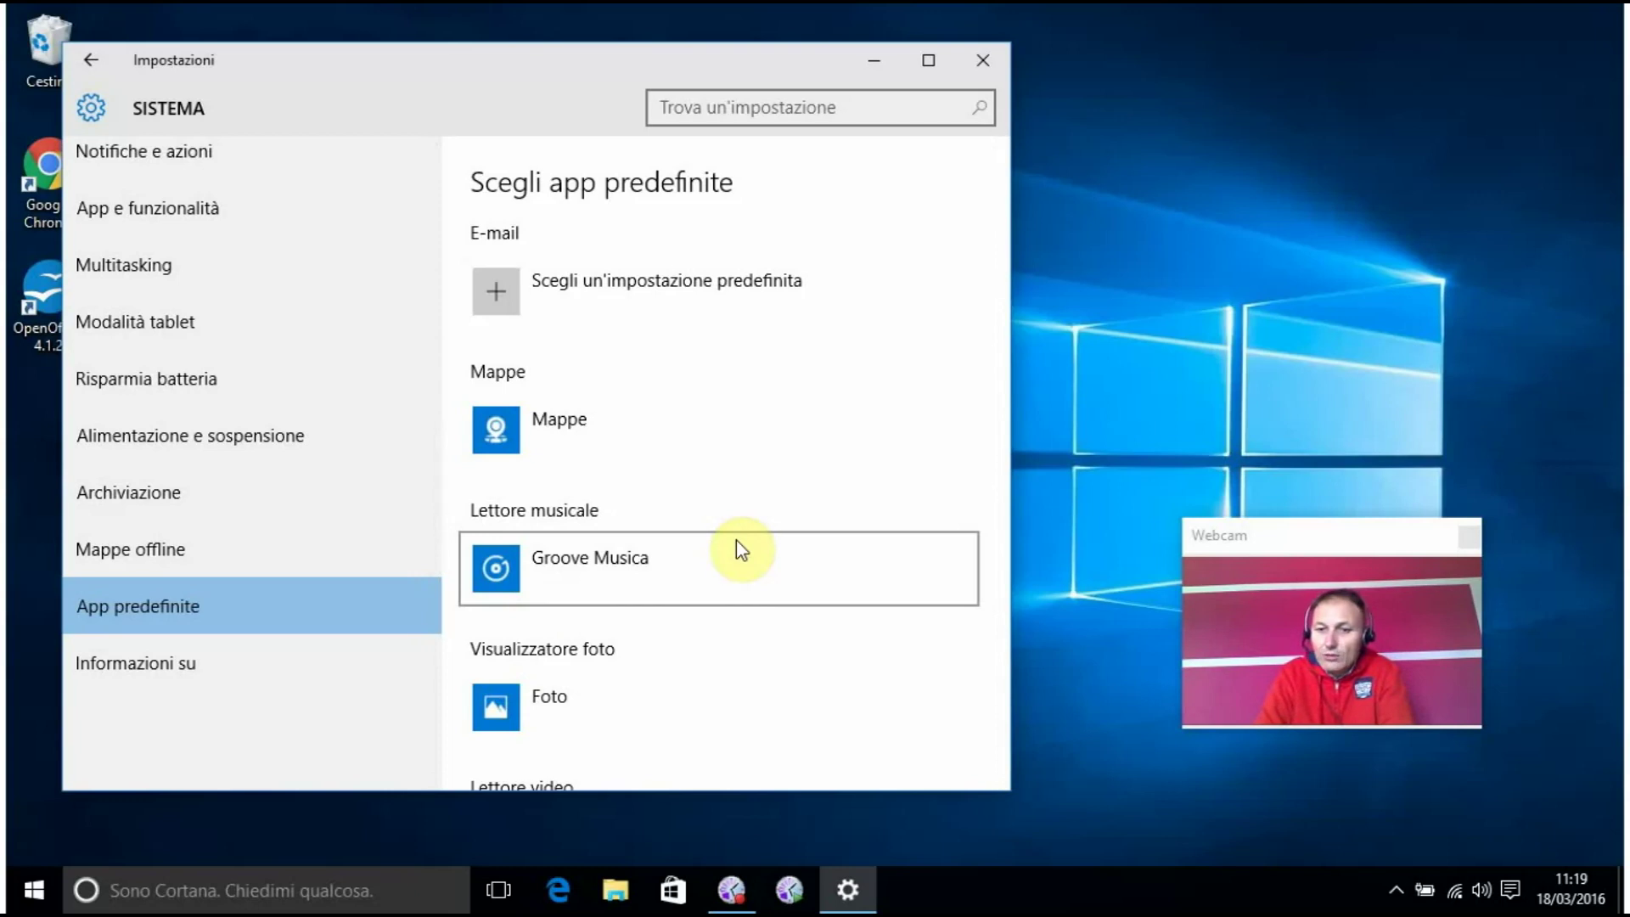
Step: Set Google Chrome as the default web browser and close the settings
{"action": "scroll", "coordinate": [658, 479], "scroll_direction": "down", "scroll_amount": 1}
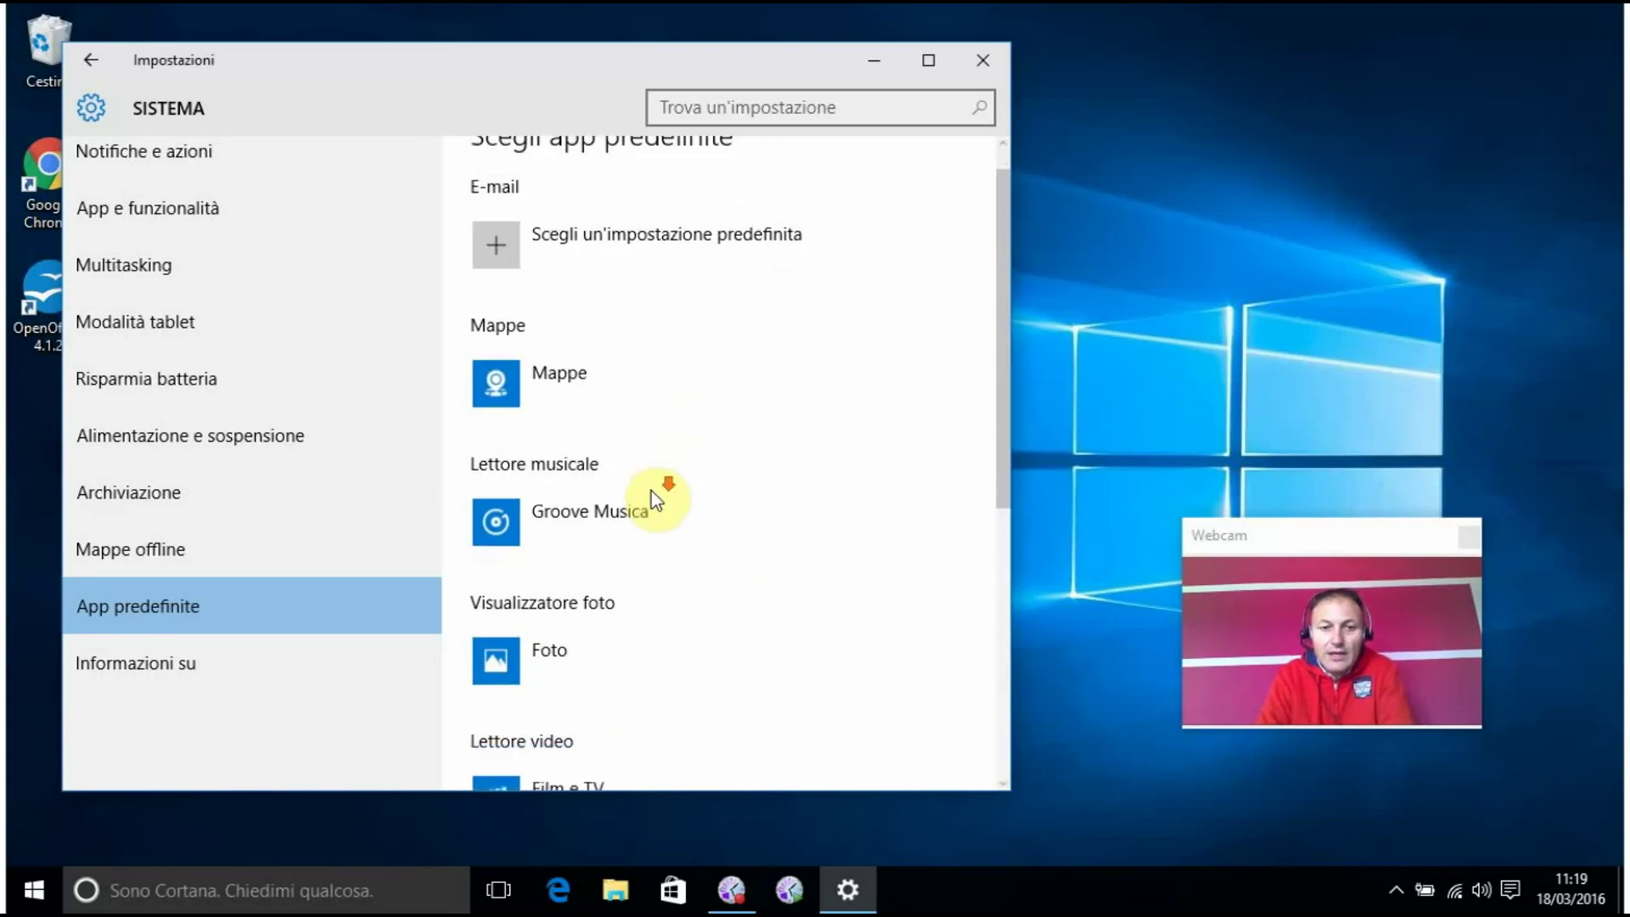
{"action": "scroll", "coordinate": [654, 497], "scroll_direction": "down", "scroll_amount": 4}
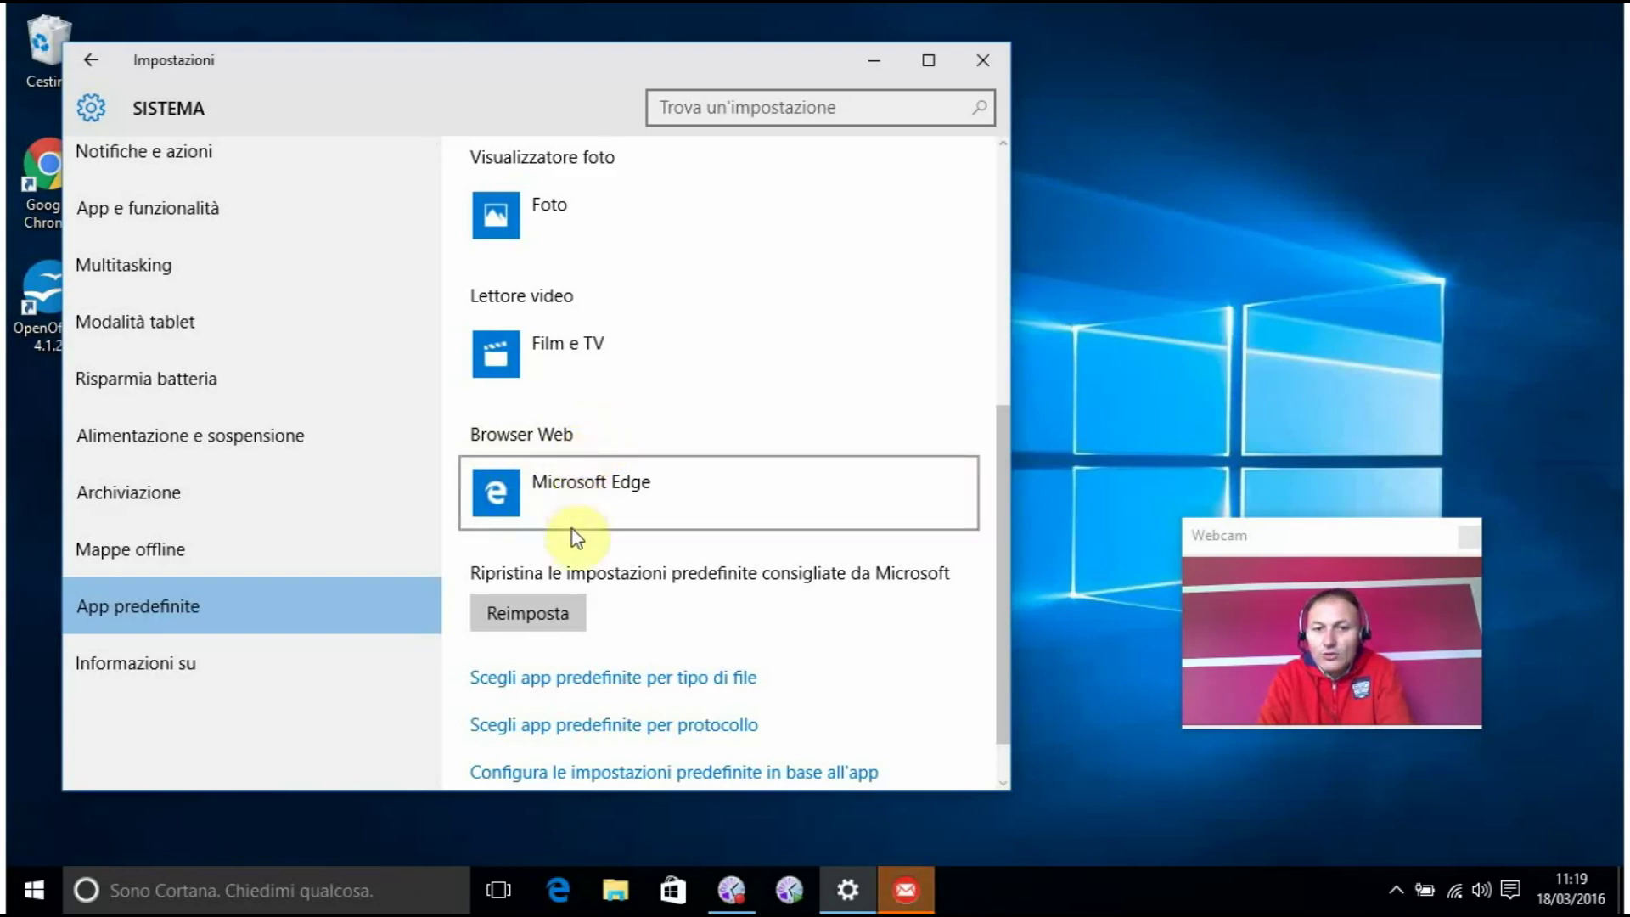
{"action": "left_click", "coordinate": [528, 483]}
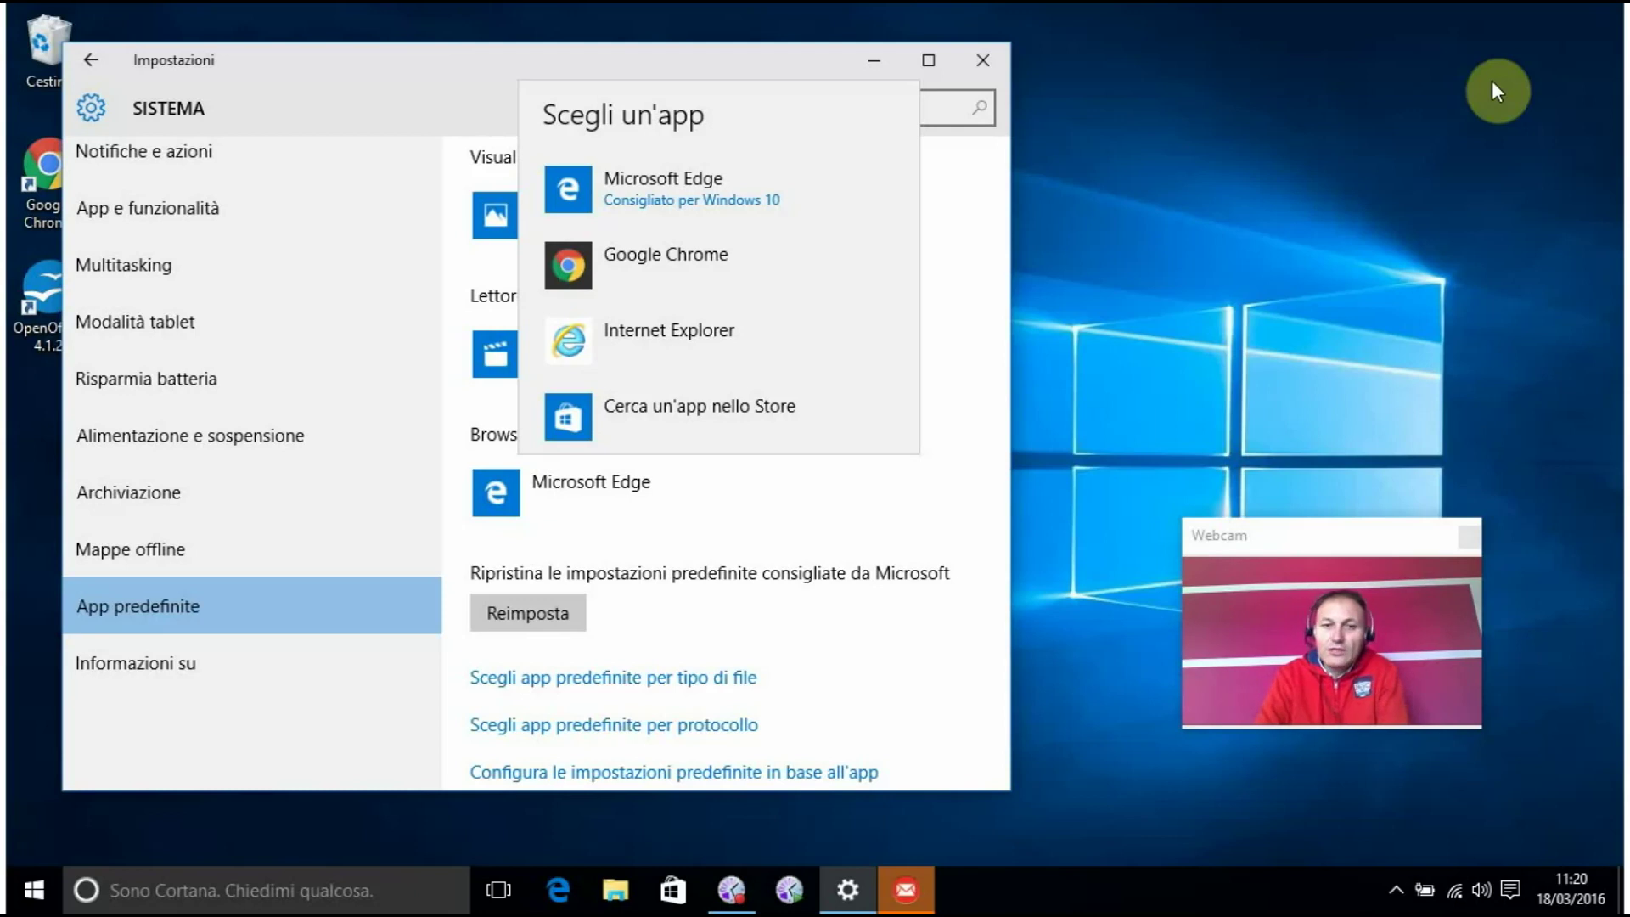
{"action": "left_click", "coordinate": [676, 267]}
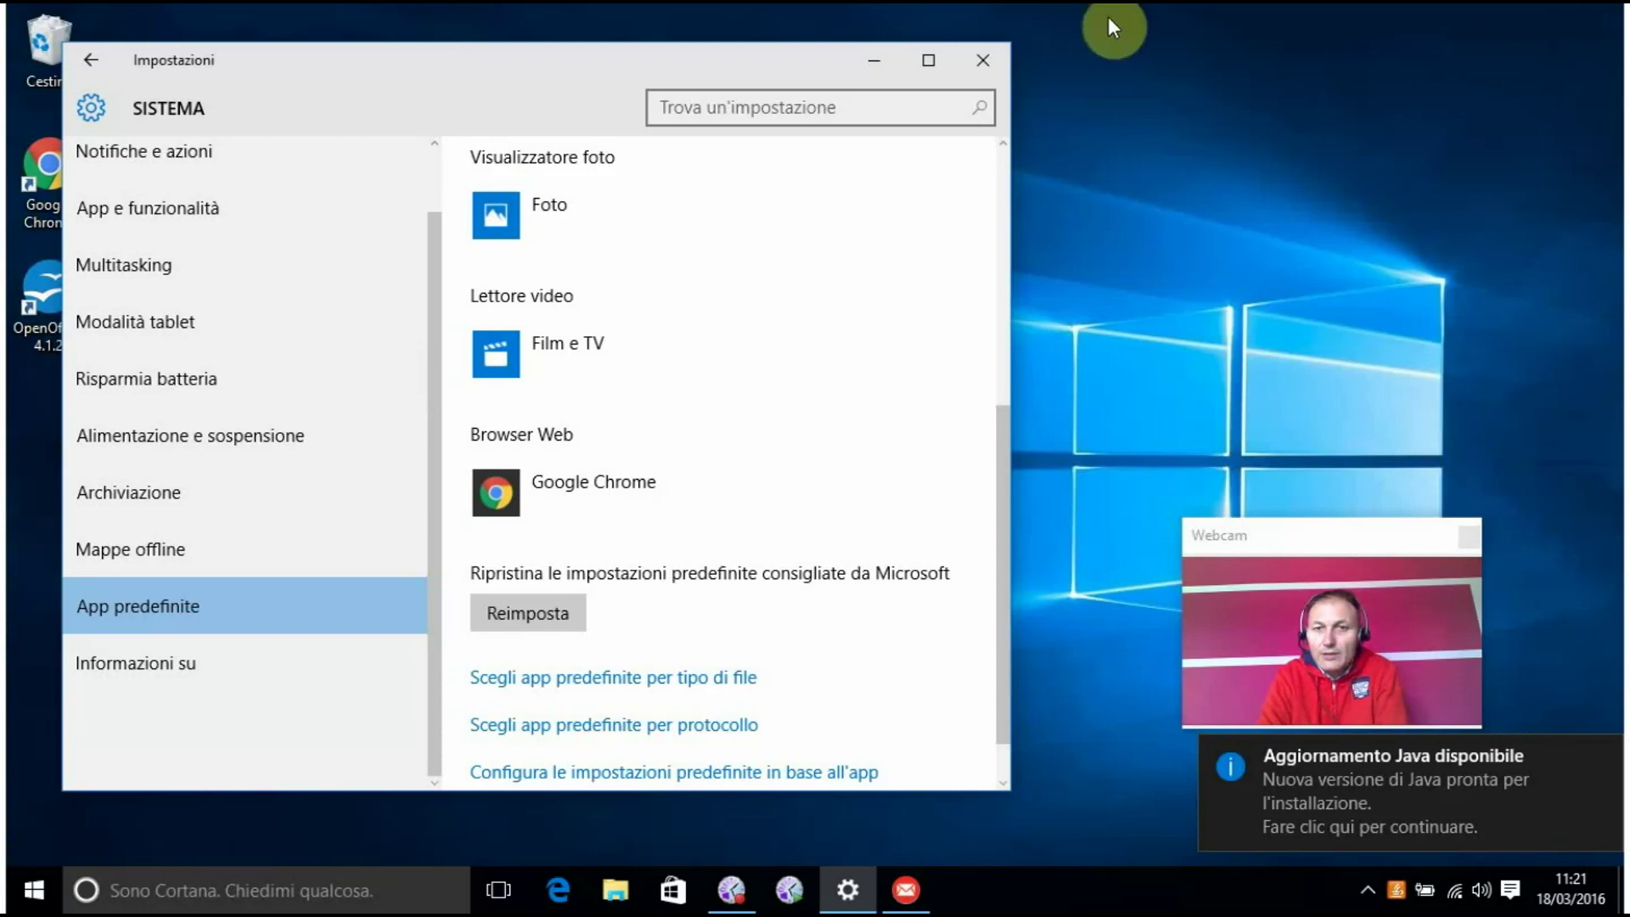
{"action": "left_click", "coordinate": [983, 61]}
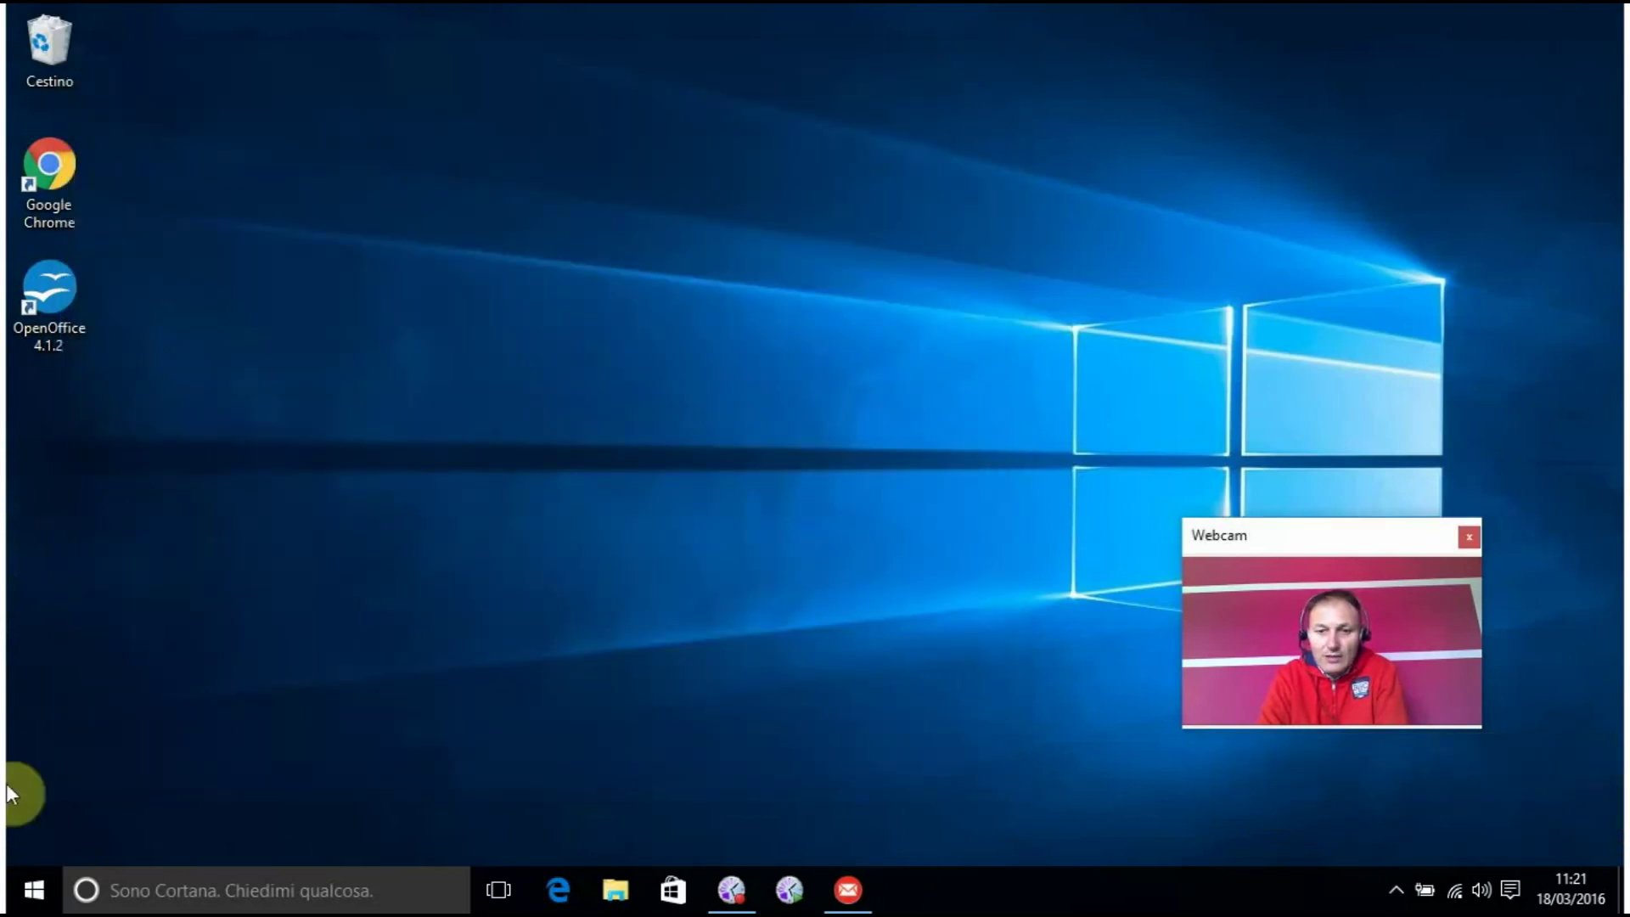
Step: Open the App predefinite page of the Sistema settings and find the Browser Web entry
{"action": "left_click", "coordinate": [32, 891]}
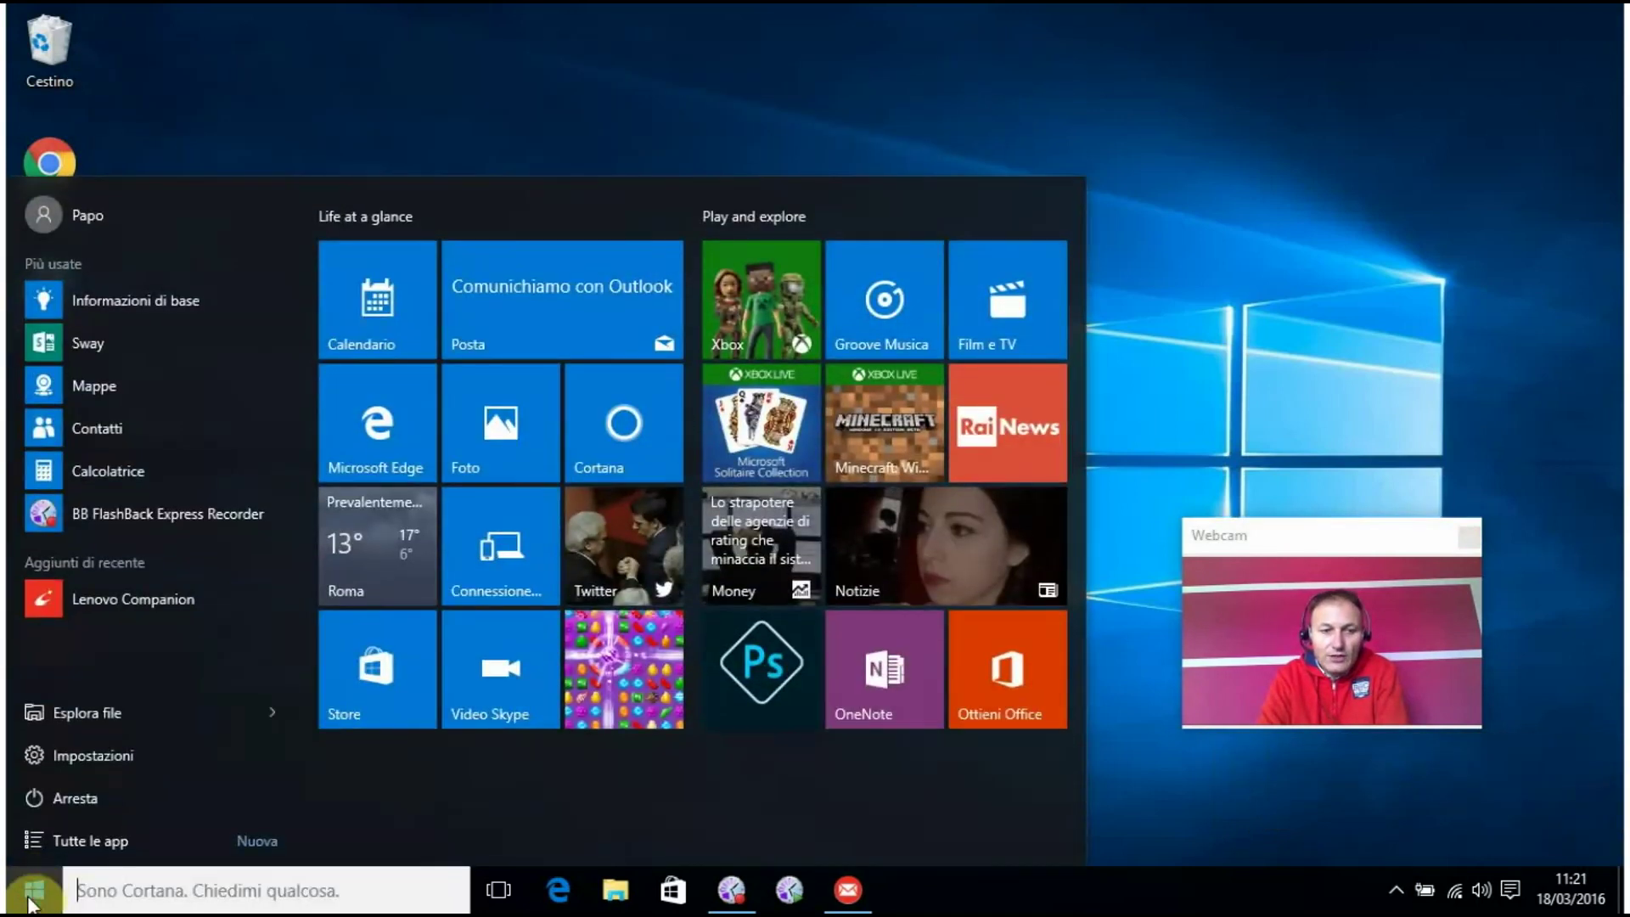
{"action": "left_click", "coordinate": [98, 754]}
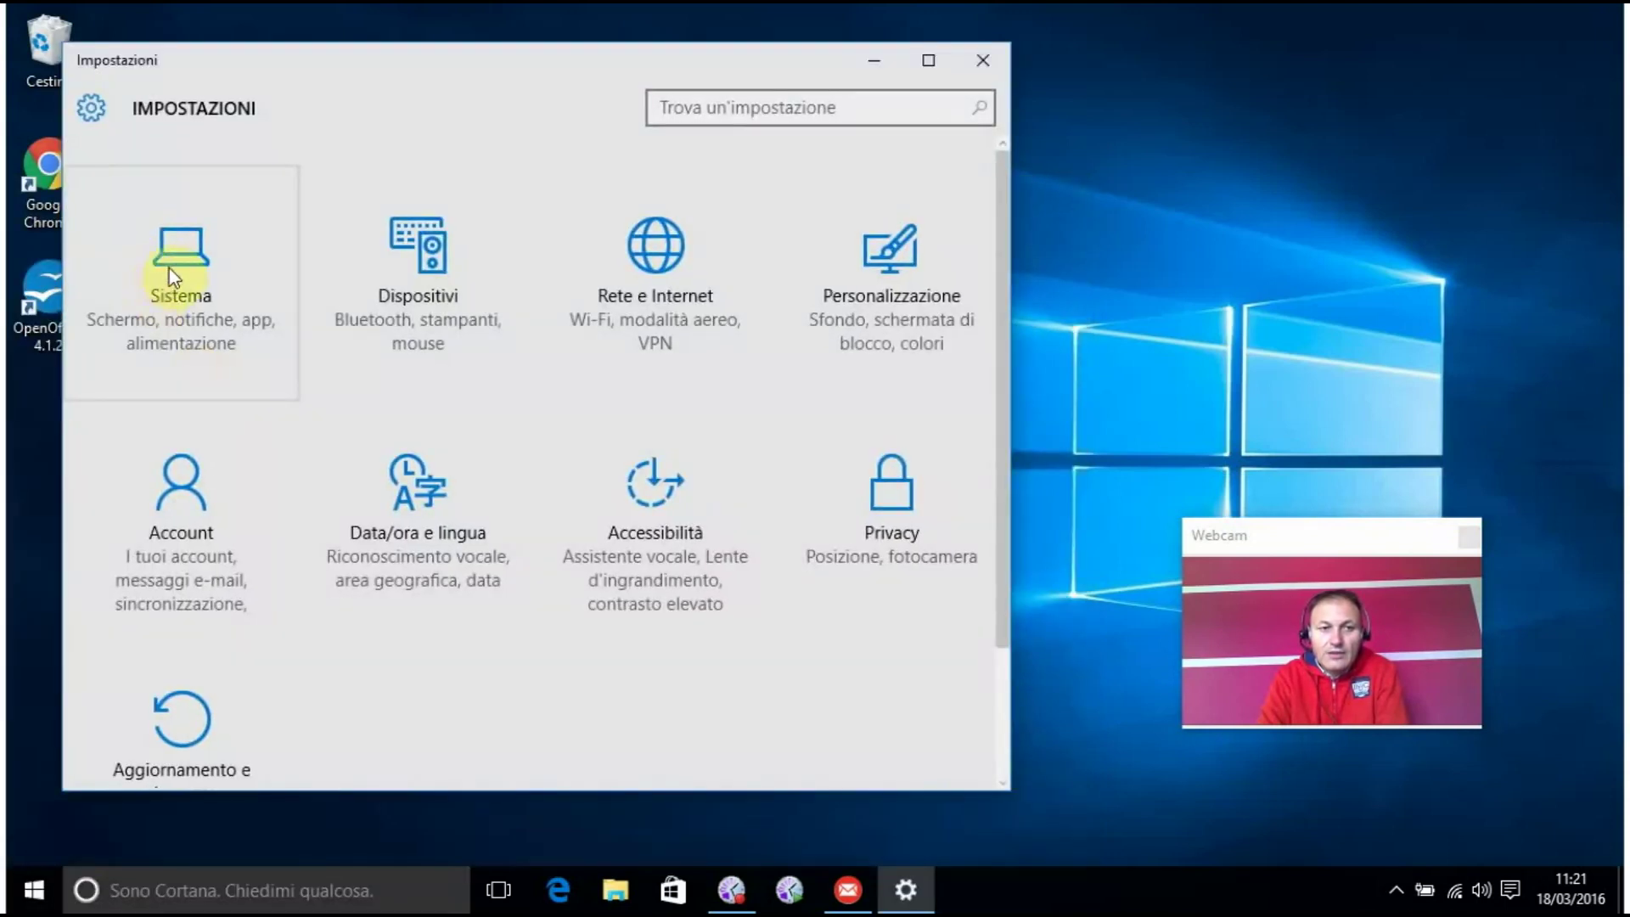
{"action": "left_click", "coordinate": [169, 268]}
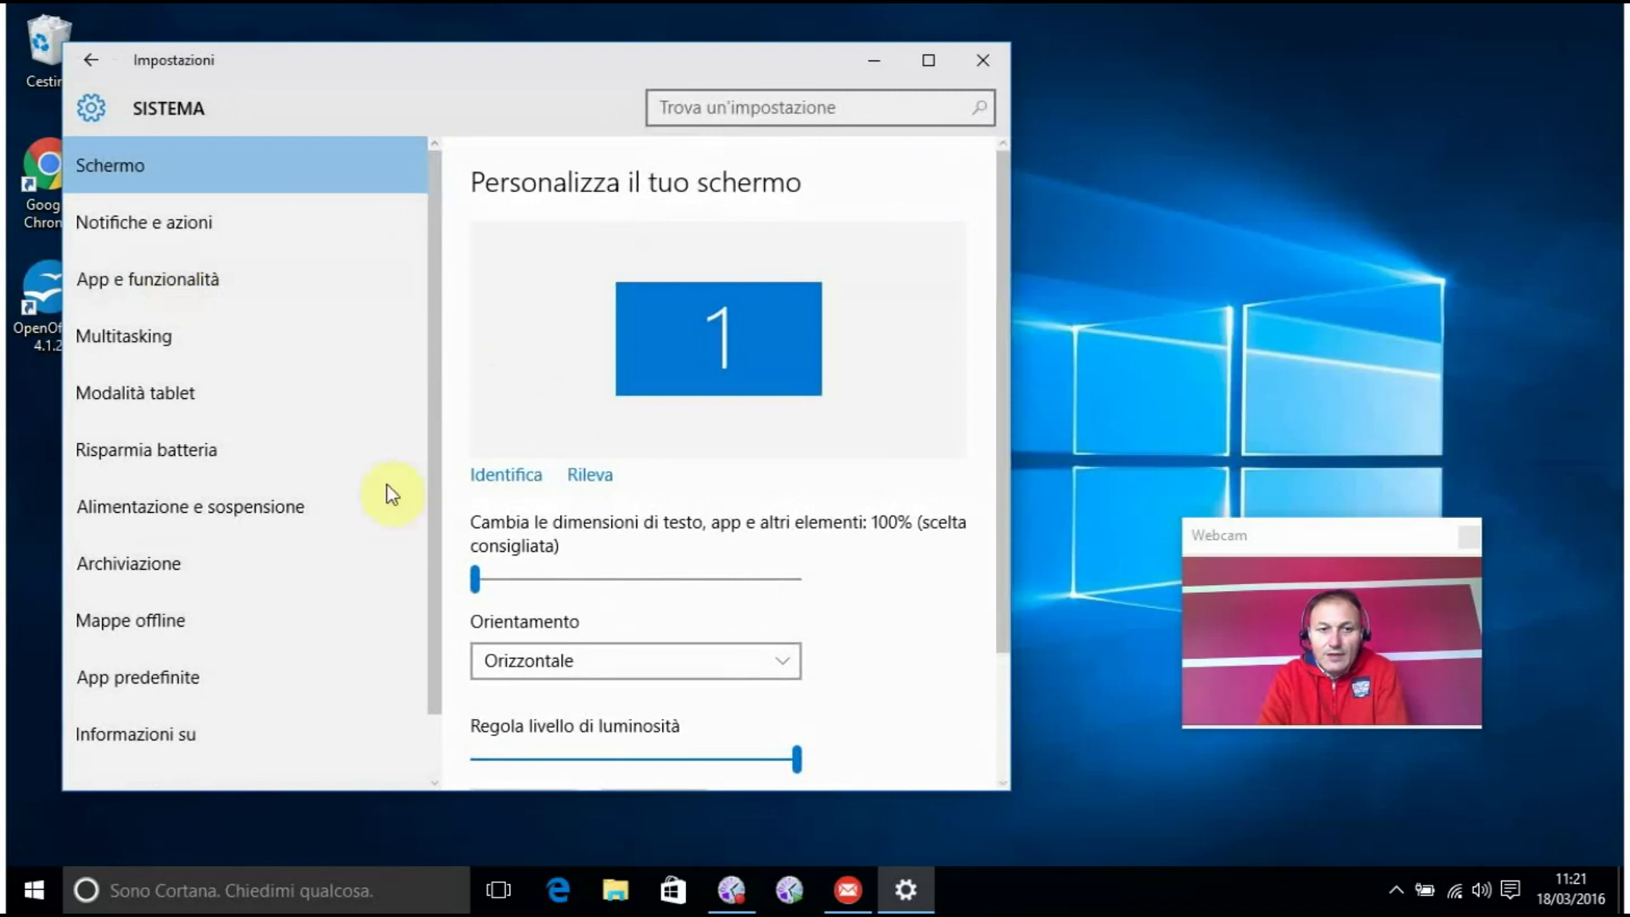
{"action": "left_click", "coordinate": [175, 684]}
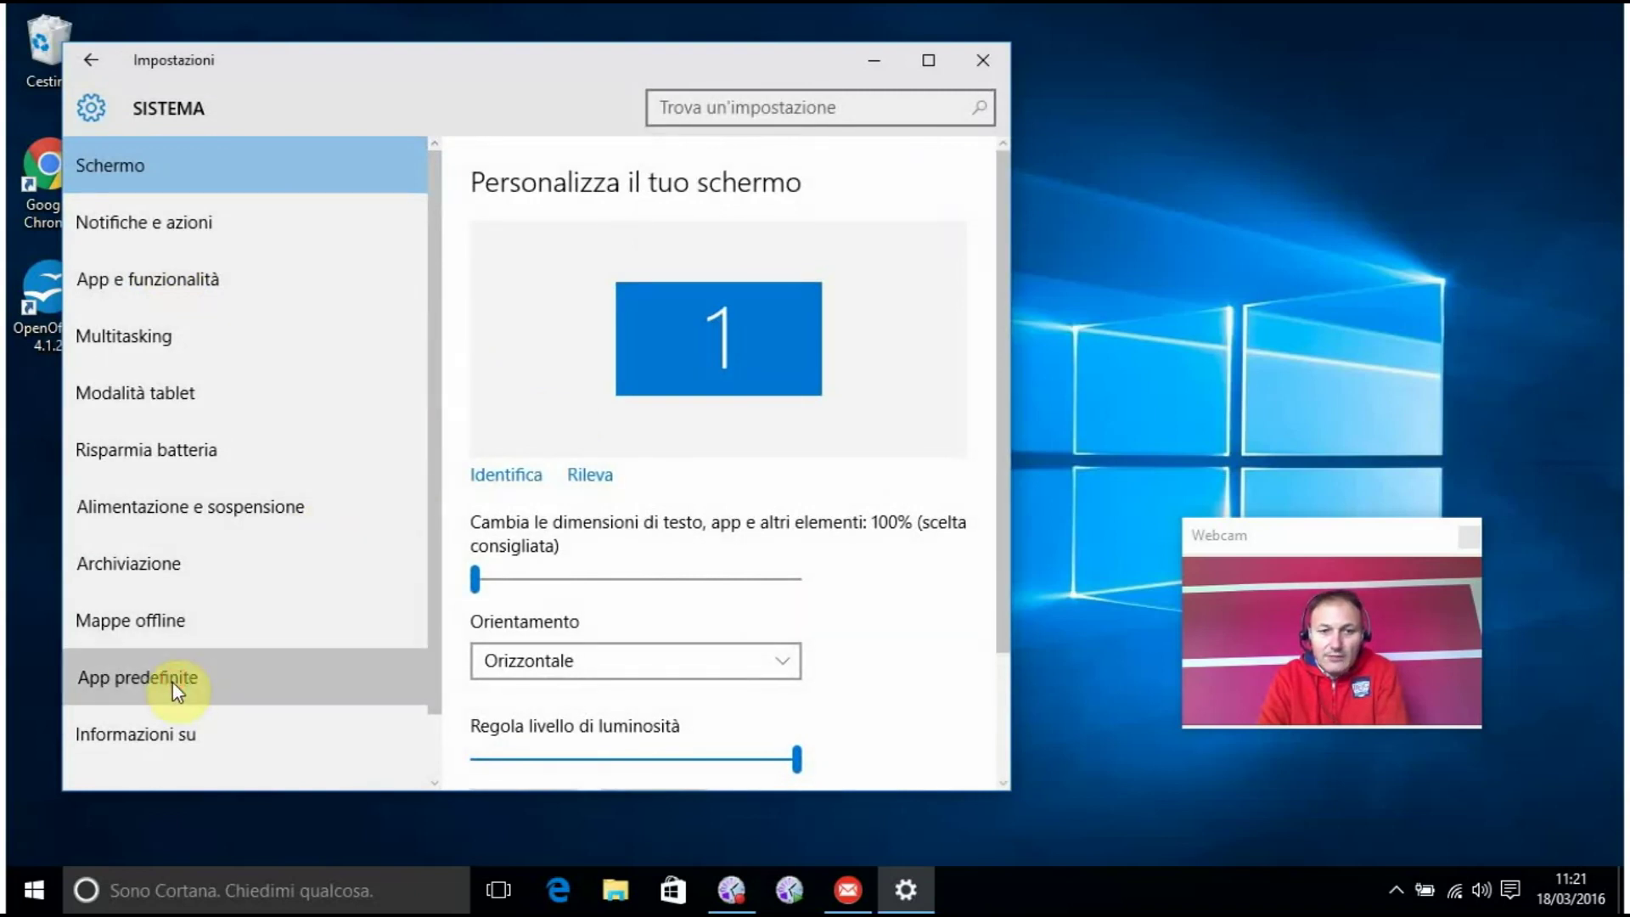
{"action": "scroll", "coordinate": [569, 433], "scroll_direction": "down", "scroll_amount": 1}
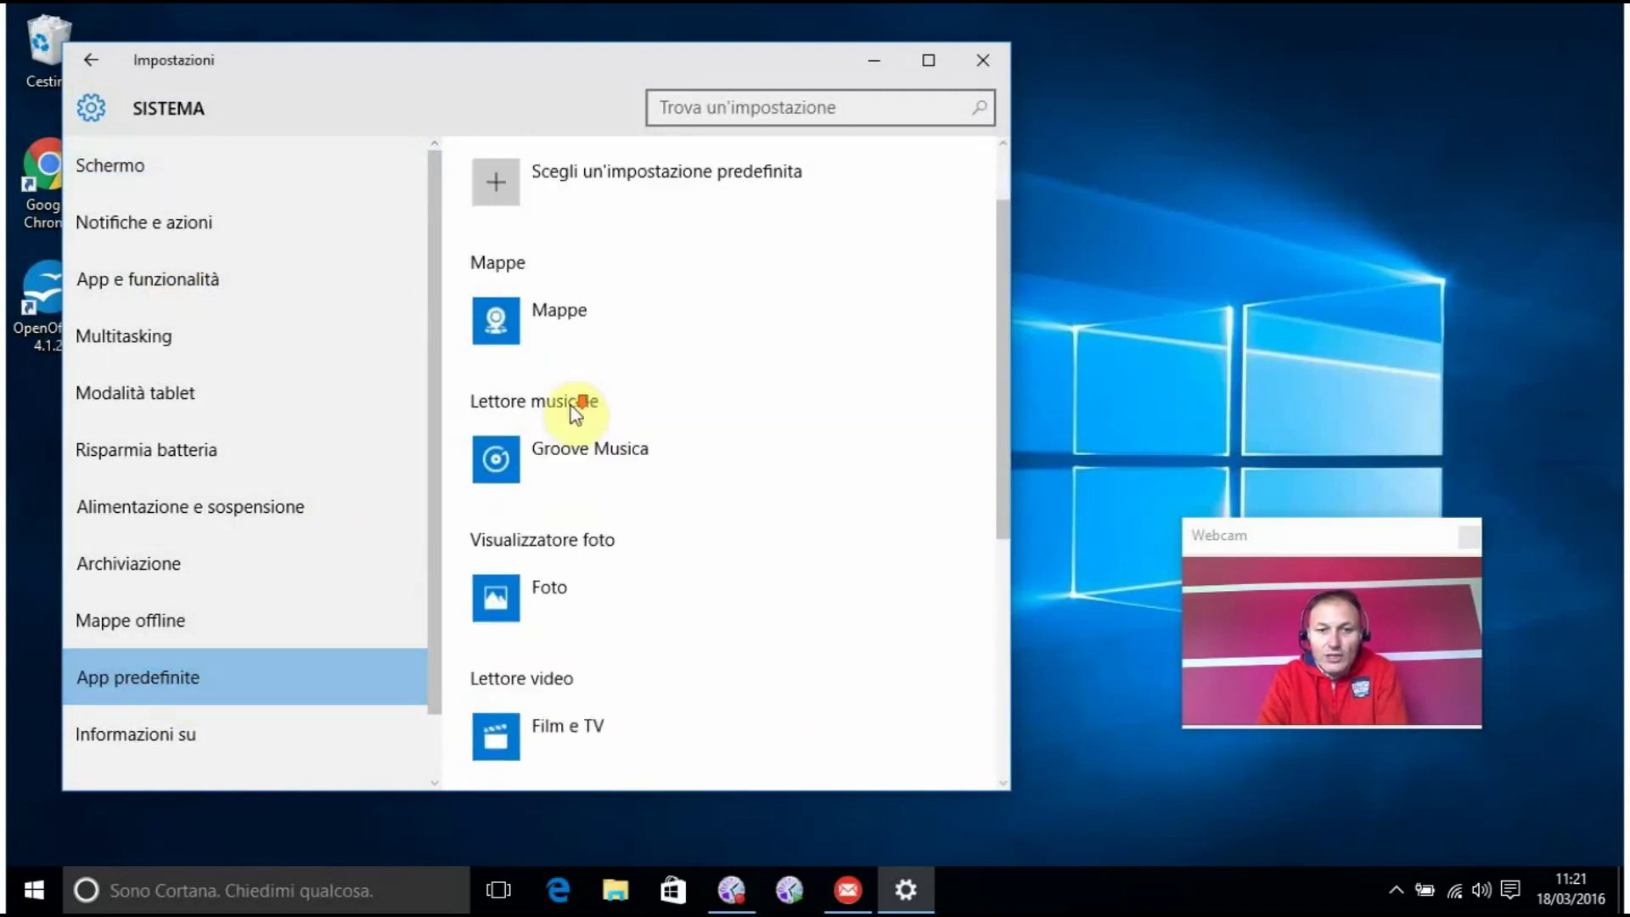
{"action": "scroll", "coordinate": [572, 410], "scroll_direction": "down", "scroll_amount": 4}
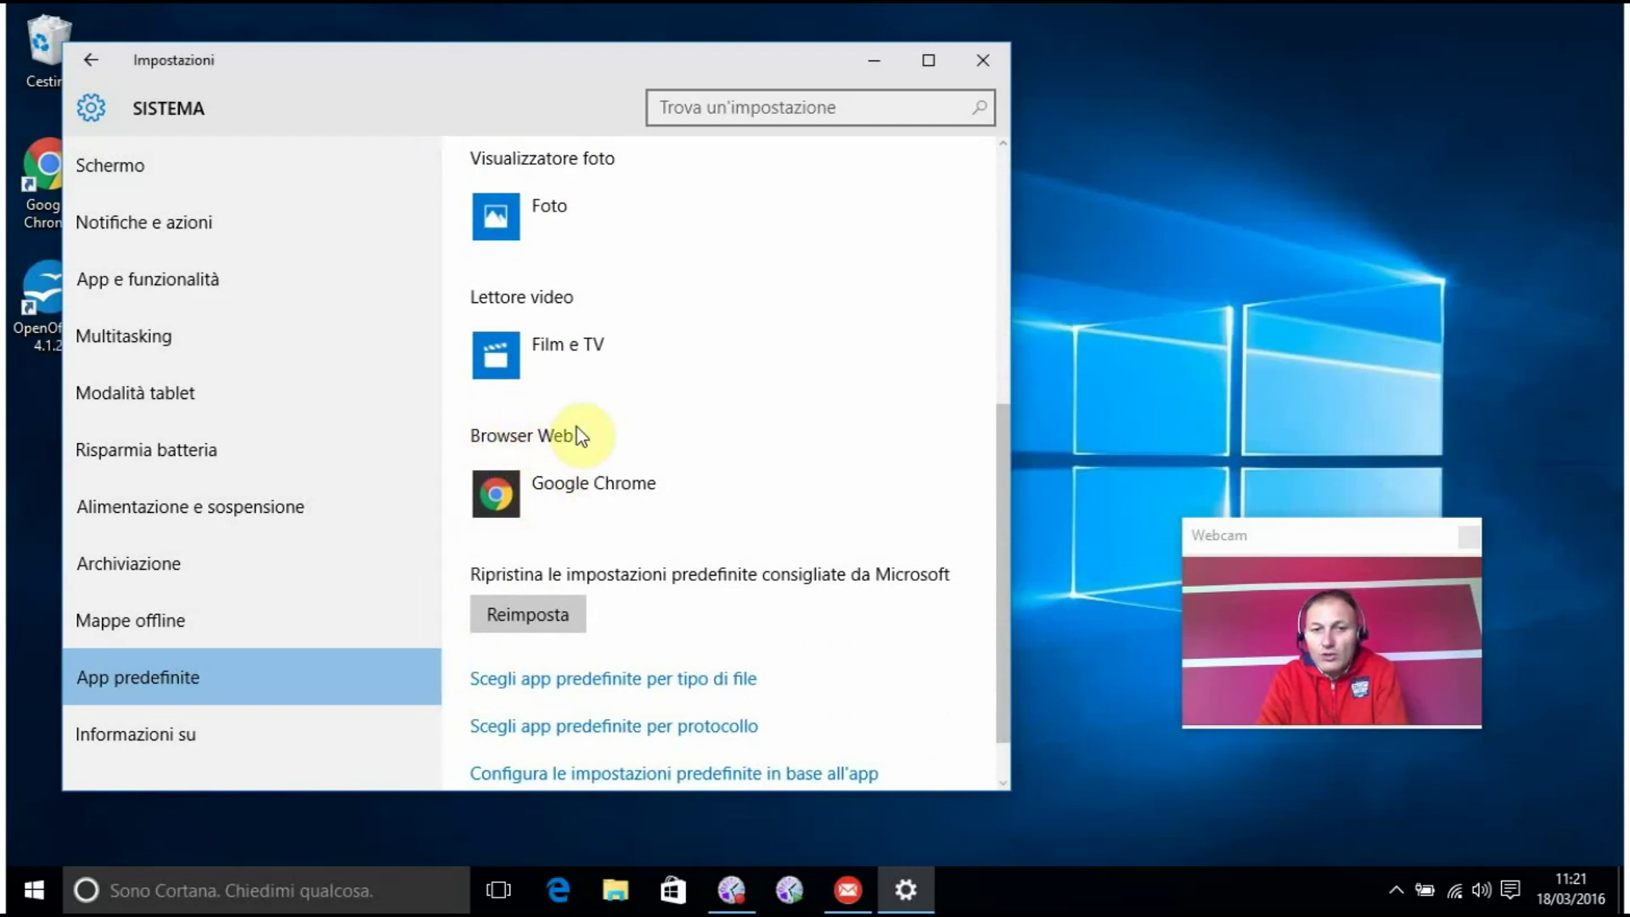
Step: Choose Google Chrome again as the default Browser Web app and close the settings
{"action": "left_click", "coordinate": [534, 491]}
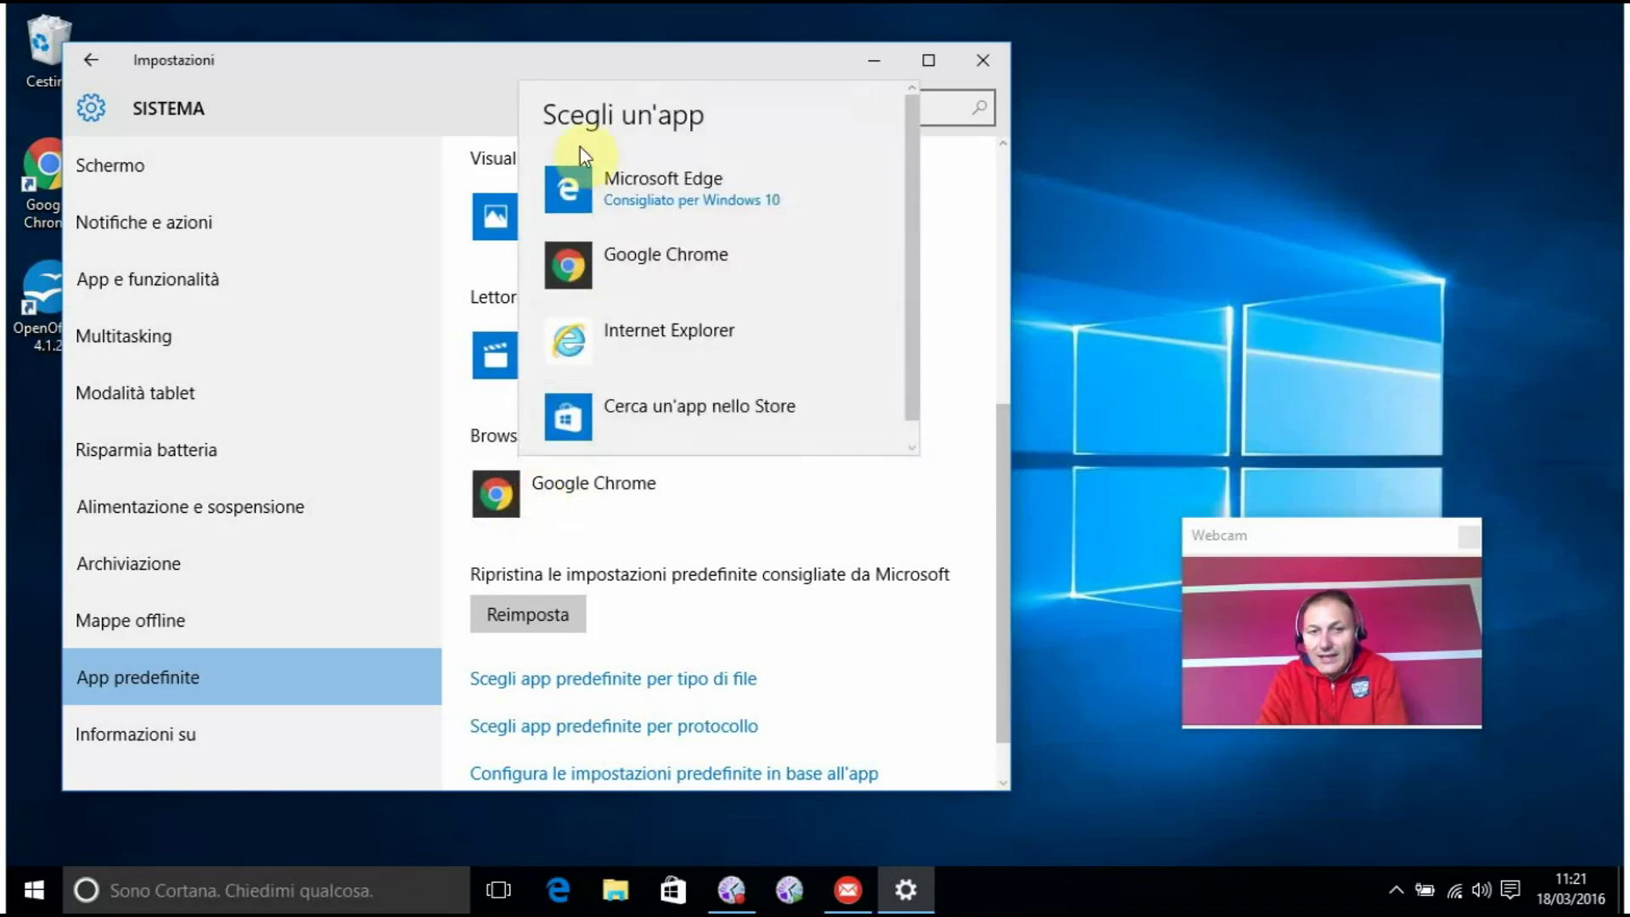
{"action": "left_click", "coordinate": [624, 258]}
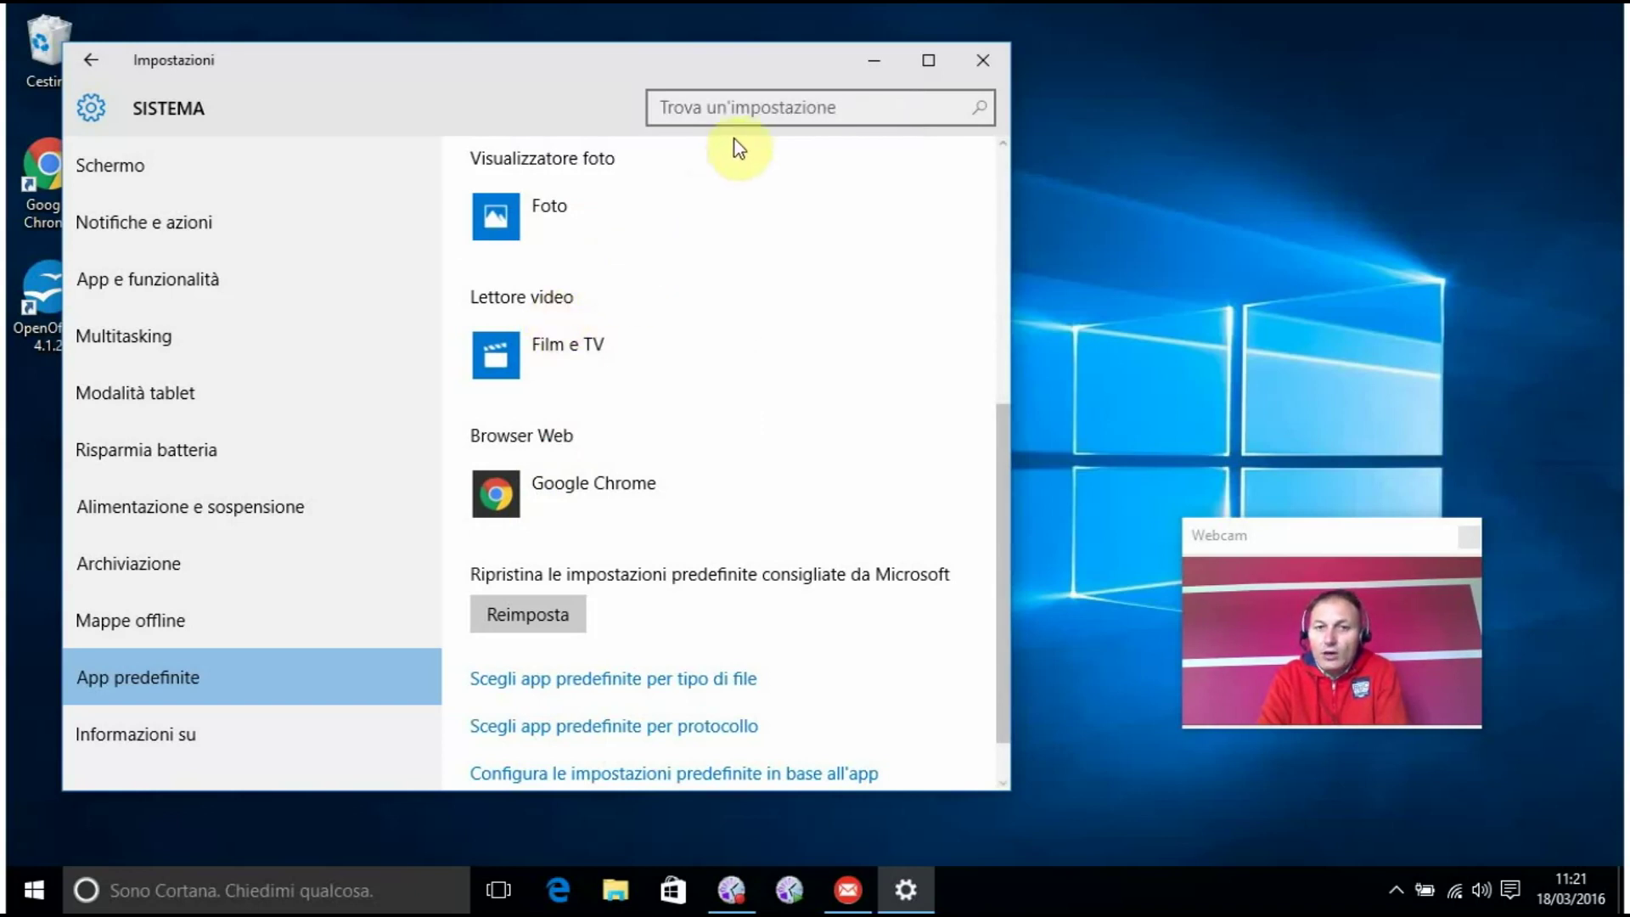
{"action": "left_click", "coordinate": [974, 65]}
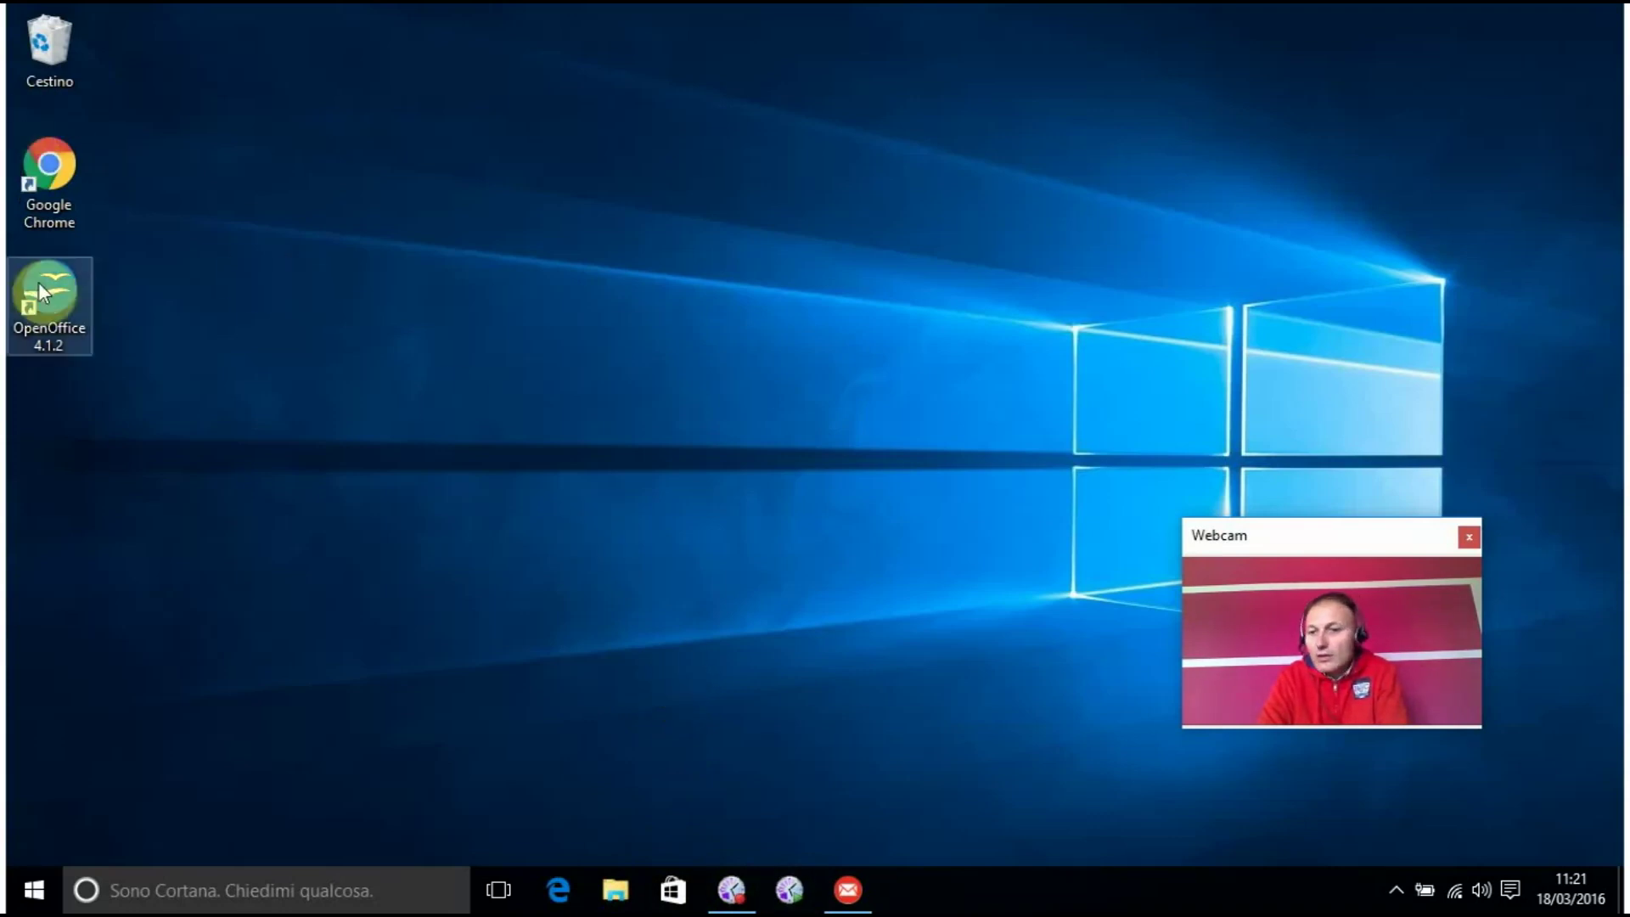
Step: Pin the desktop's Google Chrome shortcut to the taskbar beside Microsoft Edge, and test it by launching and closing Chrome
{"action": "left_click_drag", "start_coordinate": [68, 148], "coordinate": [593, 876]}
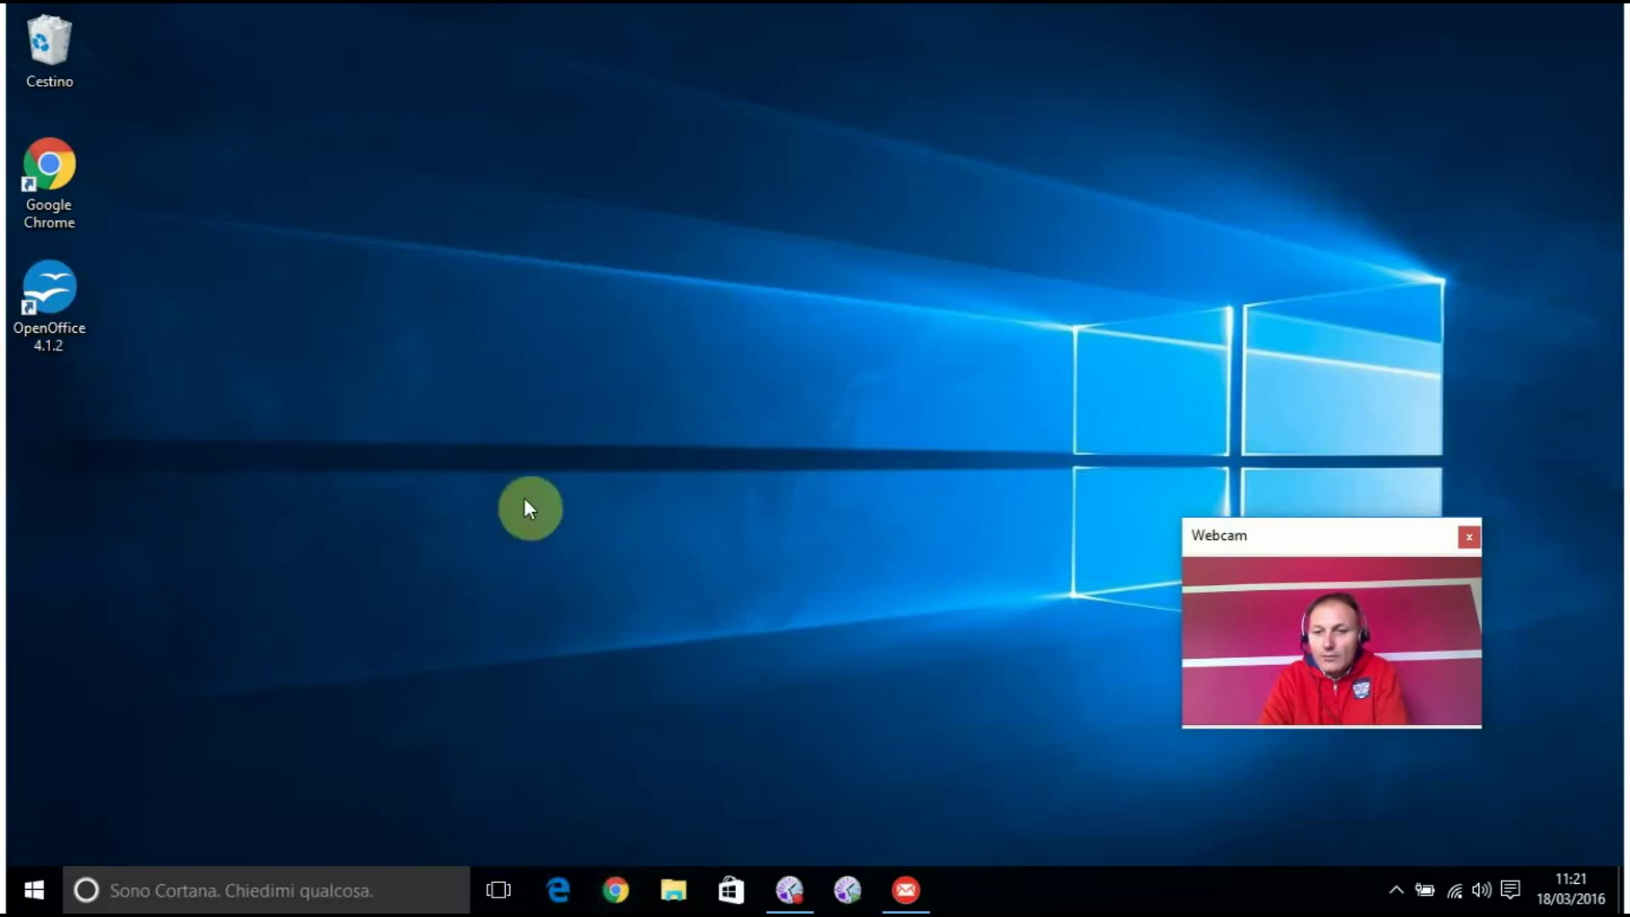
{"action": "left_click", "coordinate": [618, 890]}
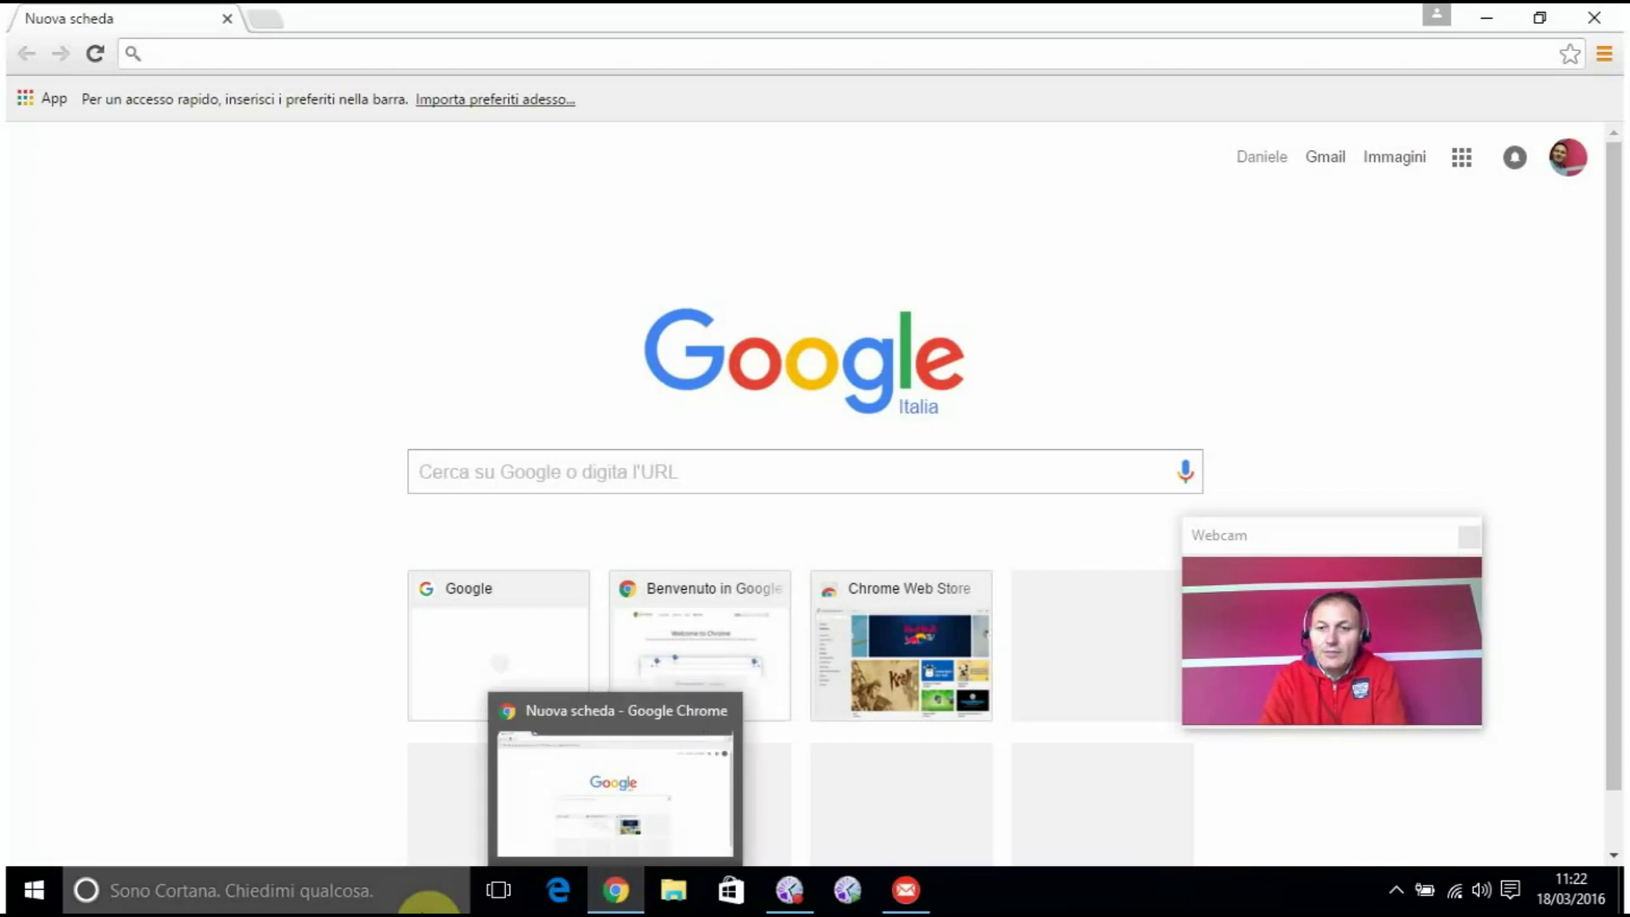
{"action": "left_click", "coordinate": [1595, 17]}
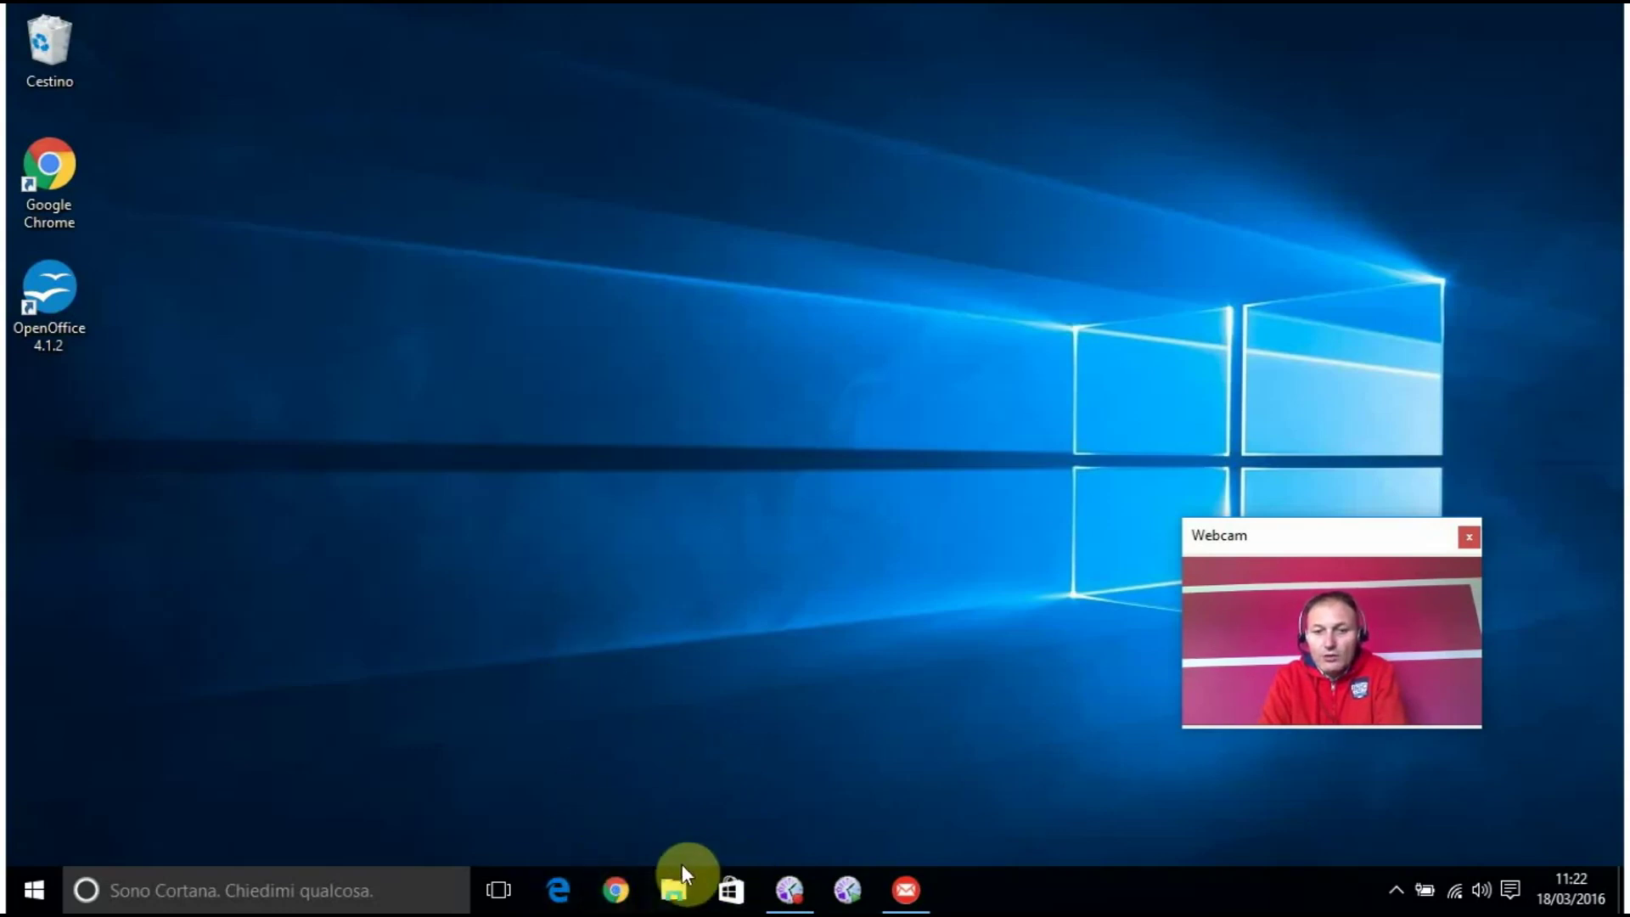
Step: Unpin Microsoft Edge from the taskbar
{"action": "right_click", "coordinate": [574, 898]}
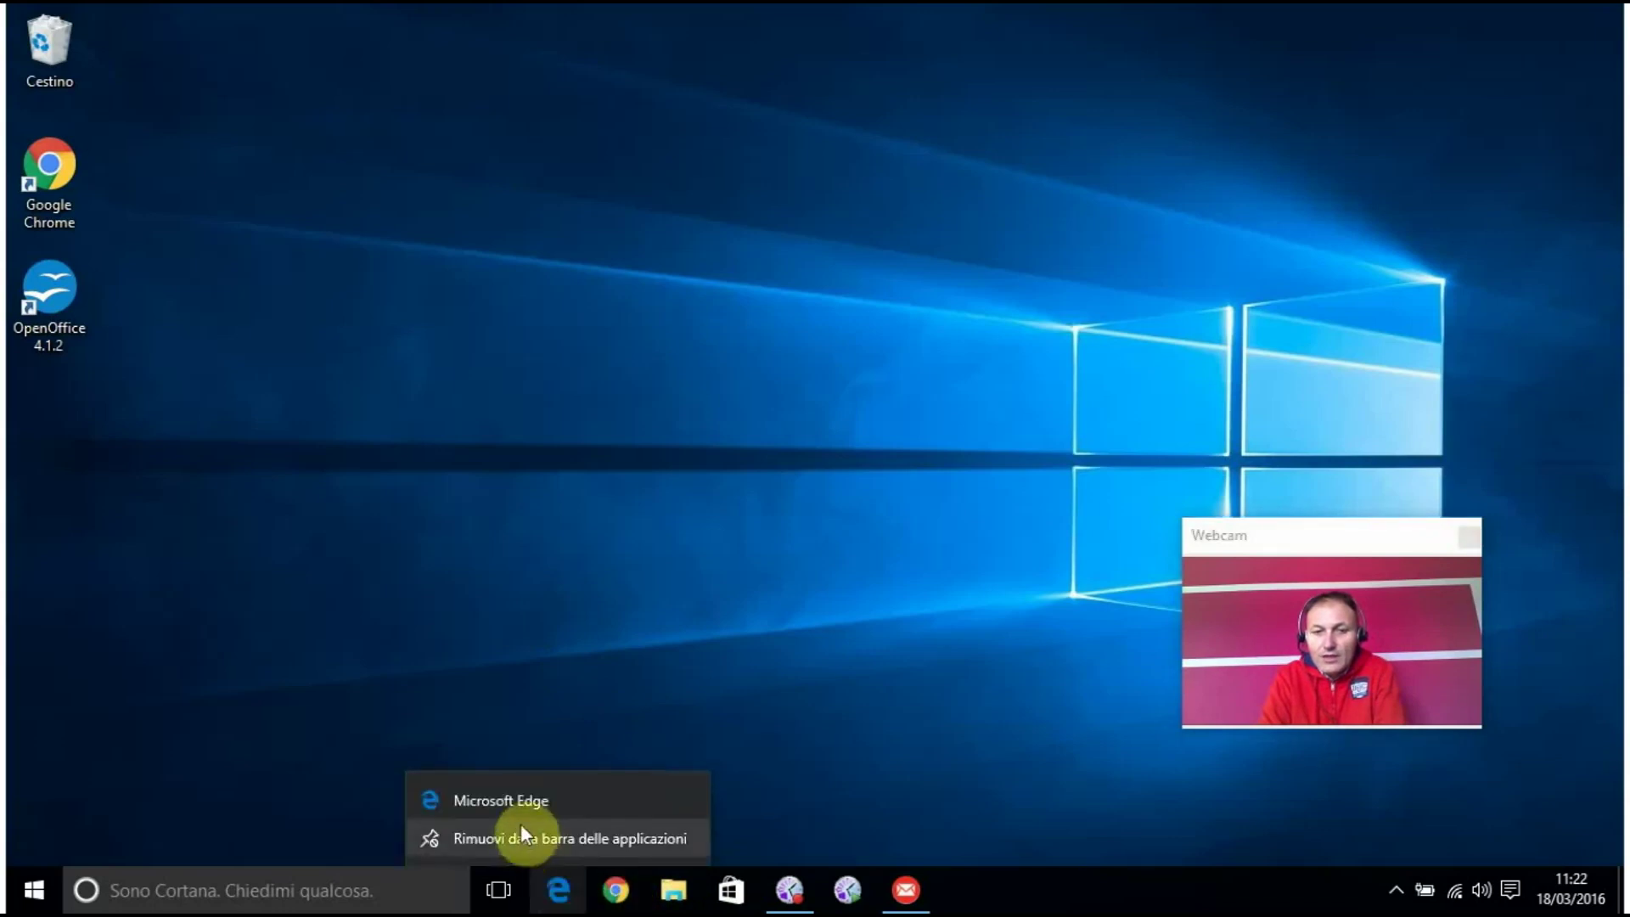
{"action": "left_click", "coordinate": [620, 842]}
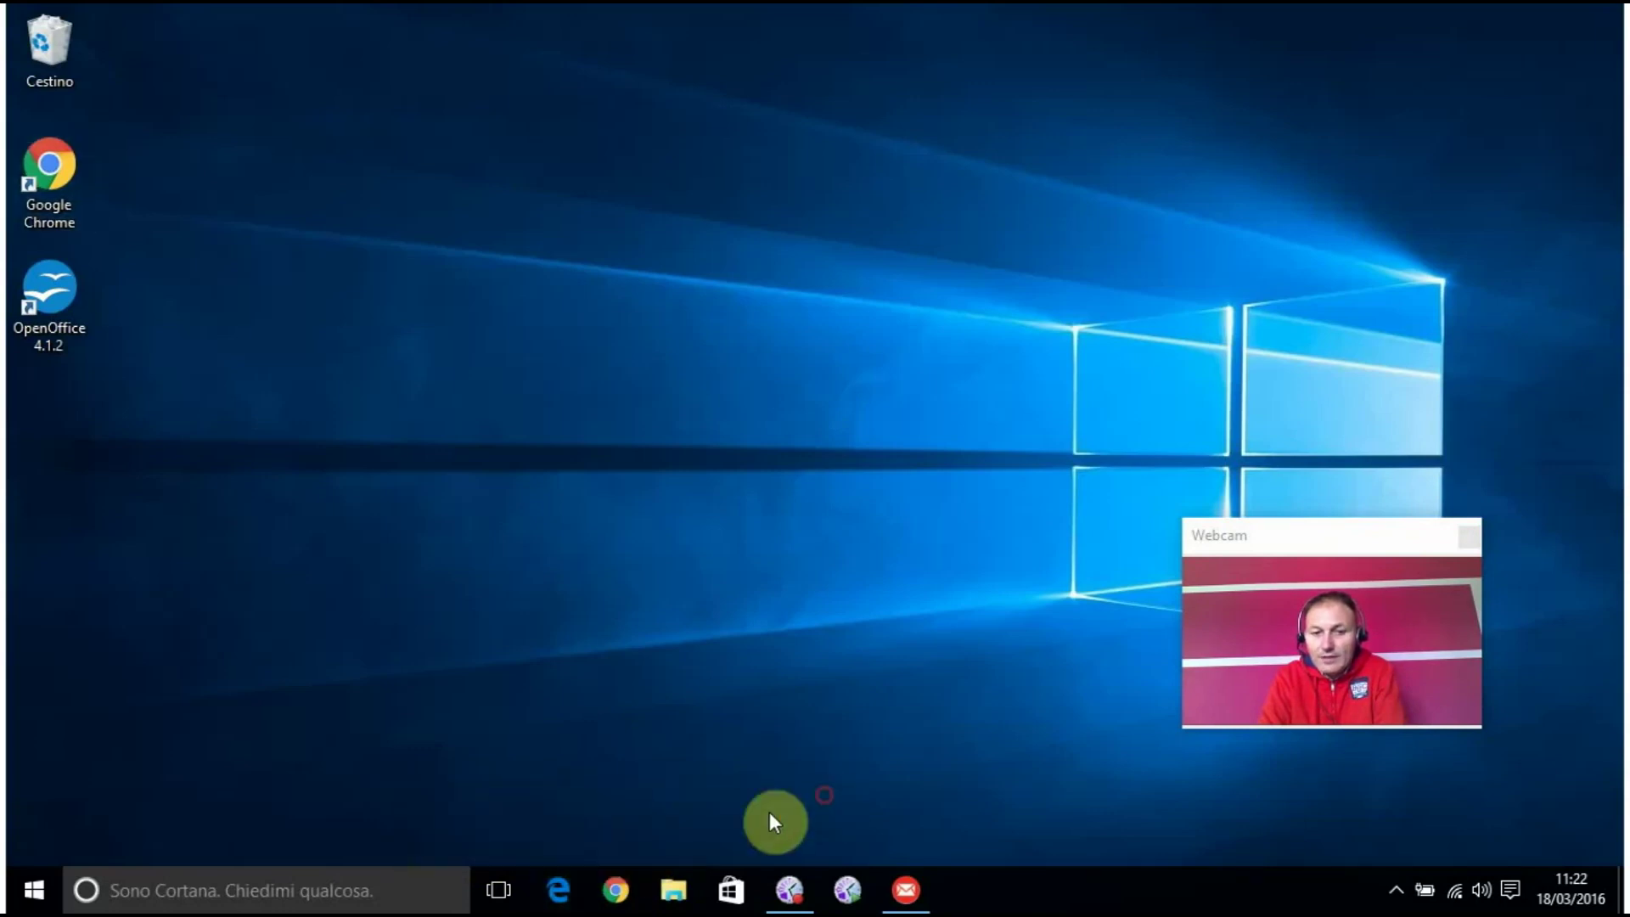
{"action": "right_click", "coordinate": [557, 887]}
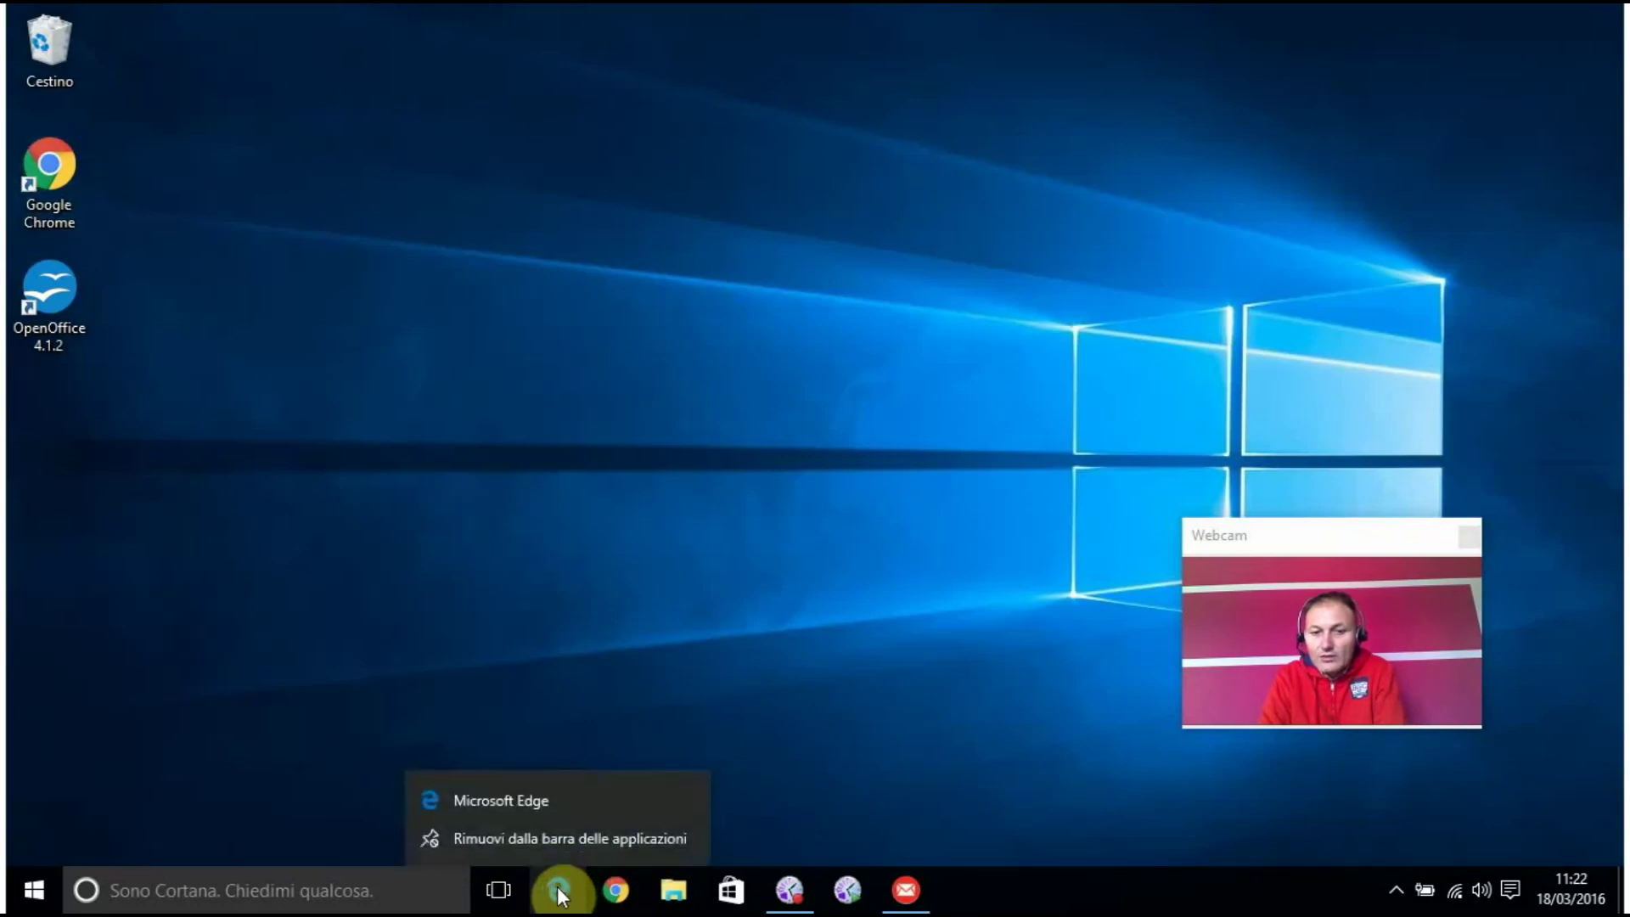
{"action": "left_click", "coordinate": [523, 838]}
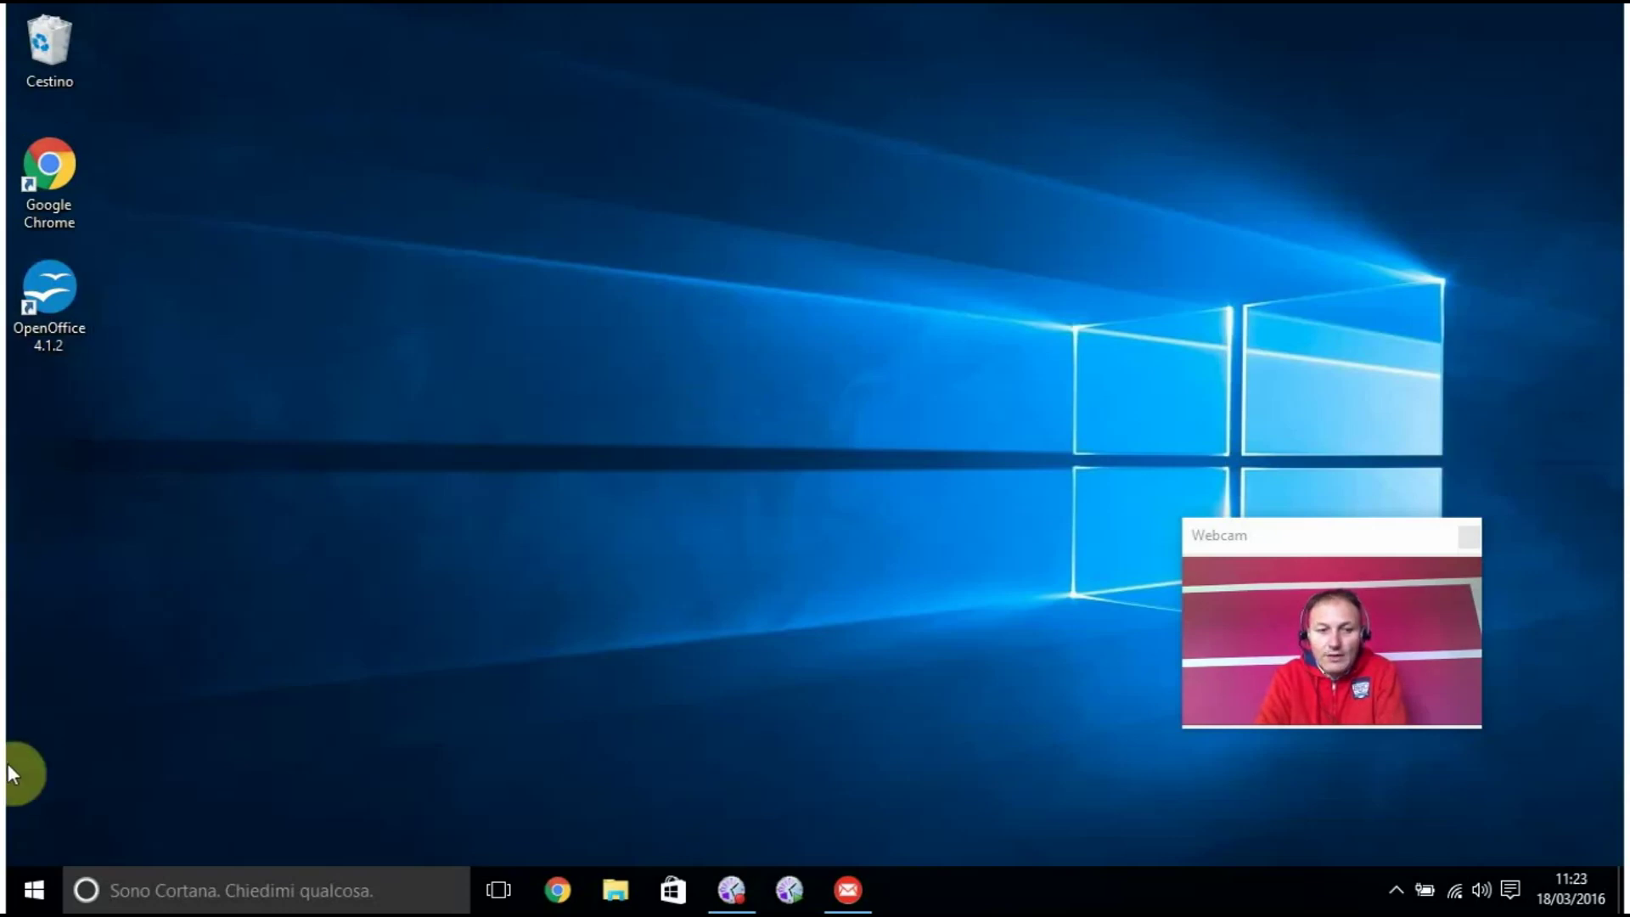
Step: Launch Microsoft Edge from the Start menu's full app list to view its start page, and close it
{"action": "left_click", "coordinate": [38, 883]}
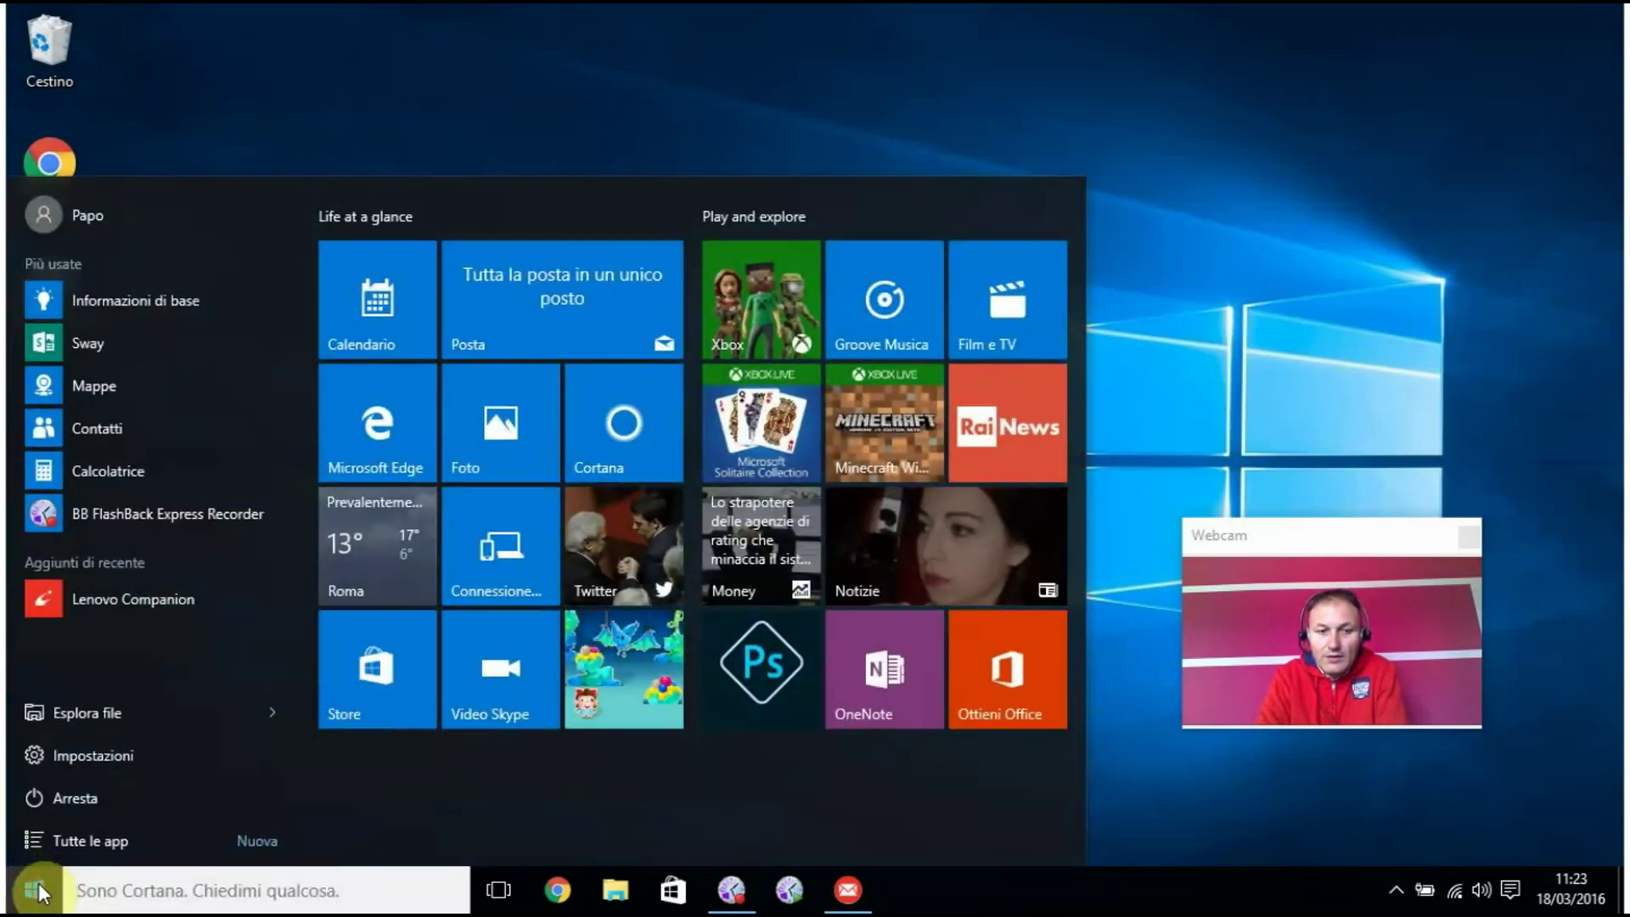
{"action": "left_click", "coordinate": [64, 839]}
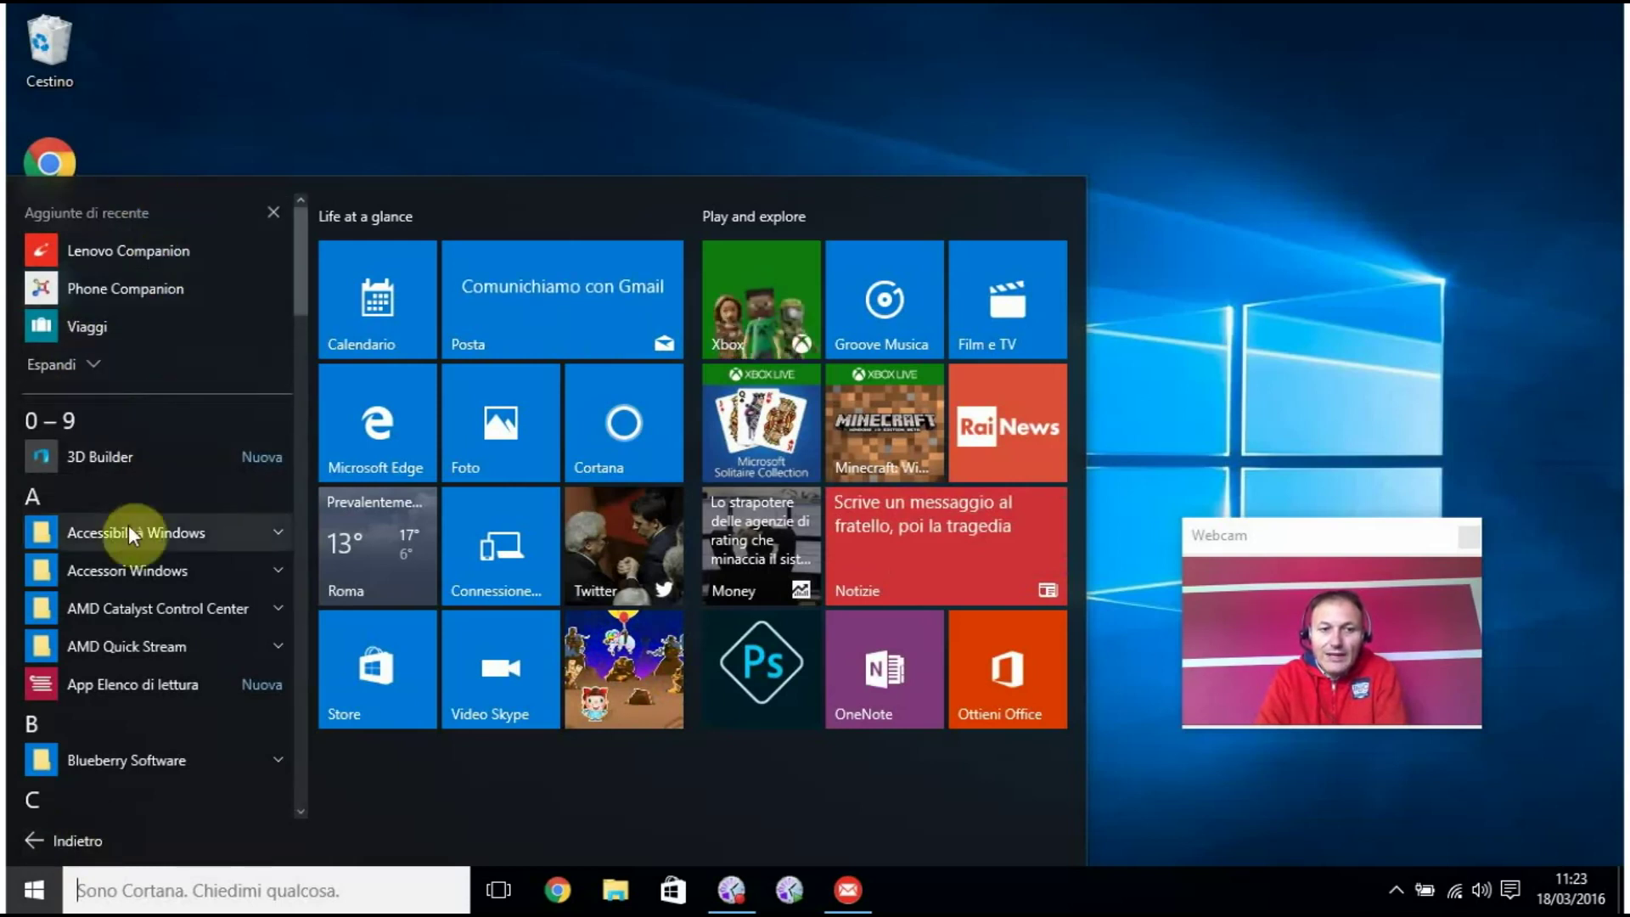
{"action": "scroll", "coordinate": [102, 525], "scroll_direction": "down", "scroll_amount": 1}
{"action": "scroll", "coordinate": [85, 532], "scroll_direction": "down", "scroll_amount": 5}
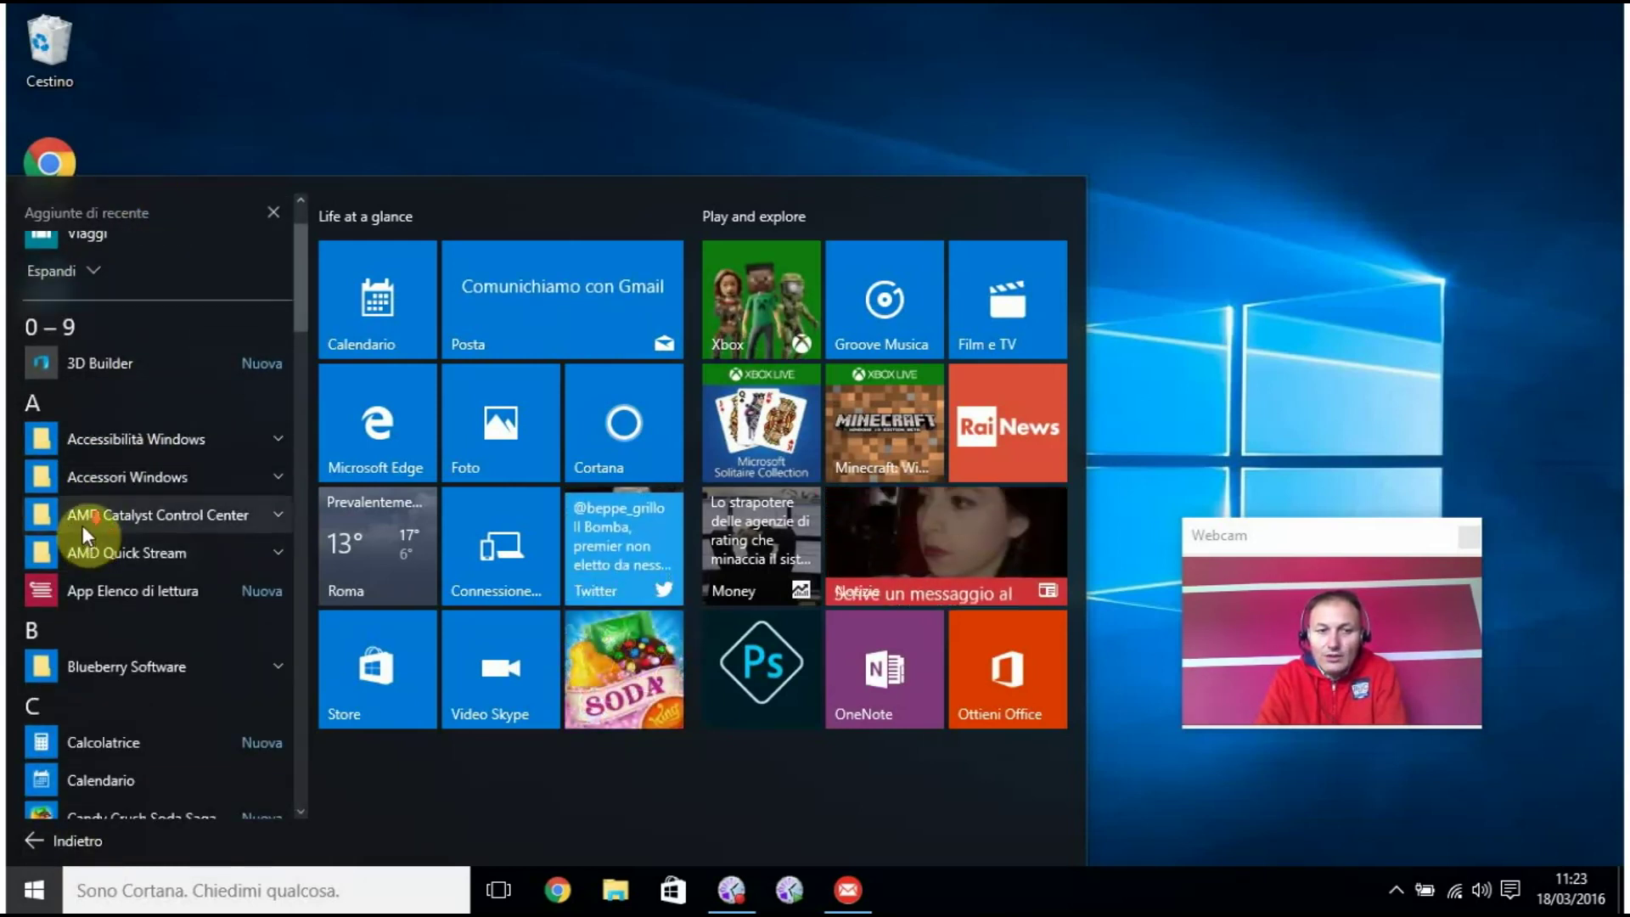
{"action": "scroll", "coordinate": [82, 515], "scroll_direction": "down", "scroll_amount": 5}
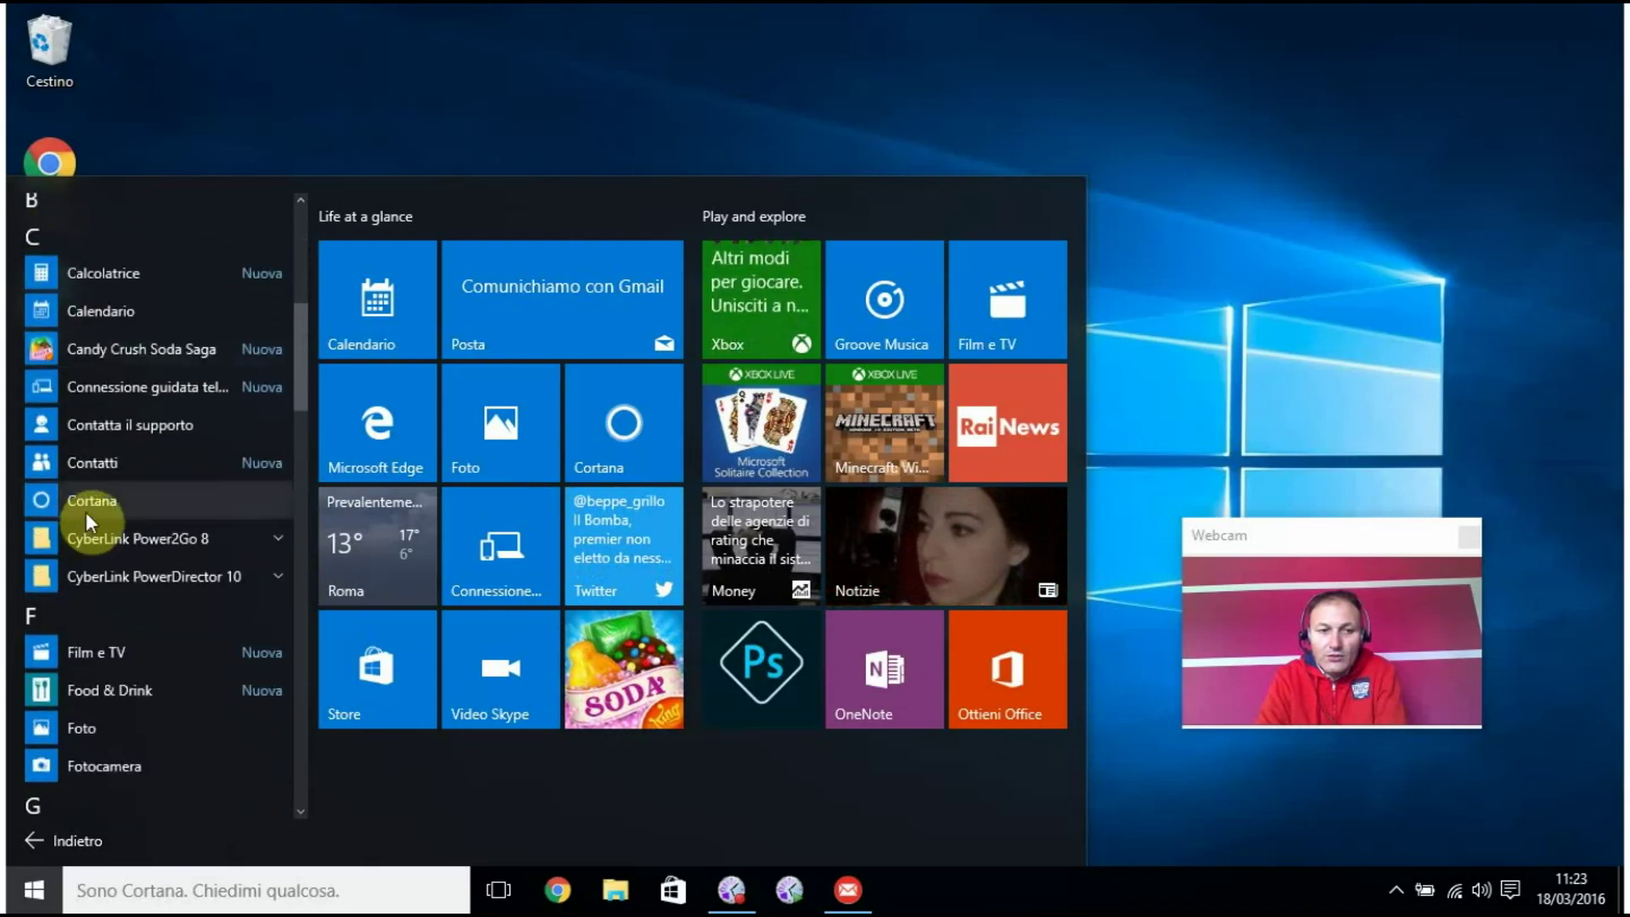
{"action": "scroll", "coordinate": [83, 514], "scroll_direction": "down", "scroll_amount": 5}
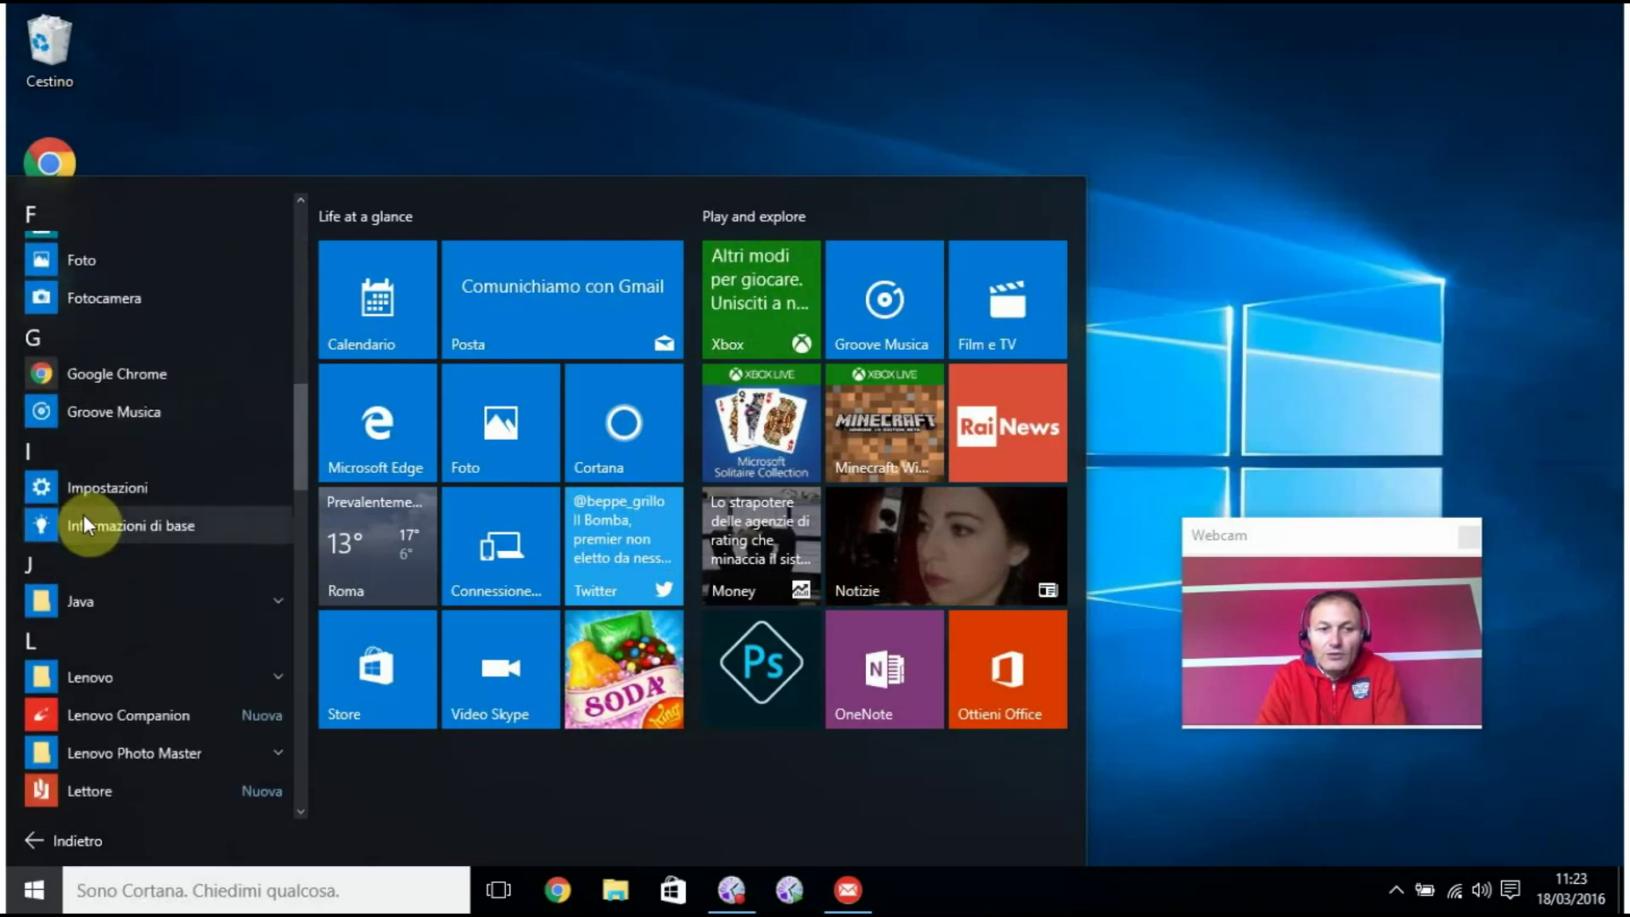
{"action": "scroll", "coordinate": [83, 508], "scroll_direction": "up", "scroll_amount": 7}
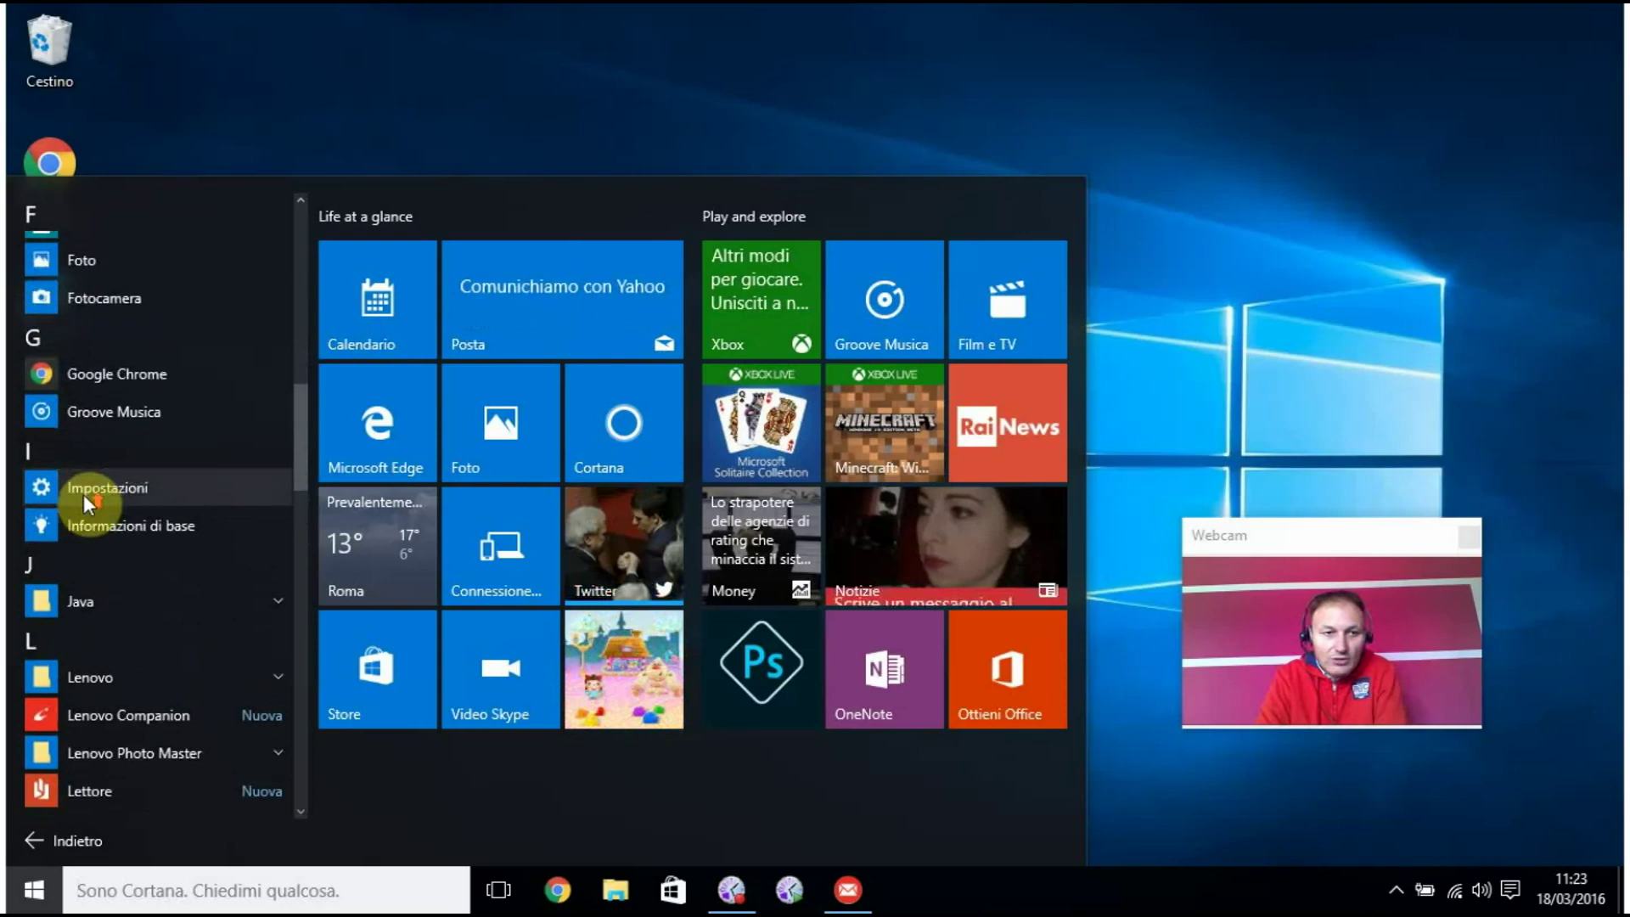
{"action": "scroll", "coordinate": [84, 477], "scroll_direction": "up", "scroll_amount": 3}
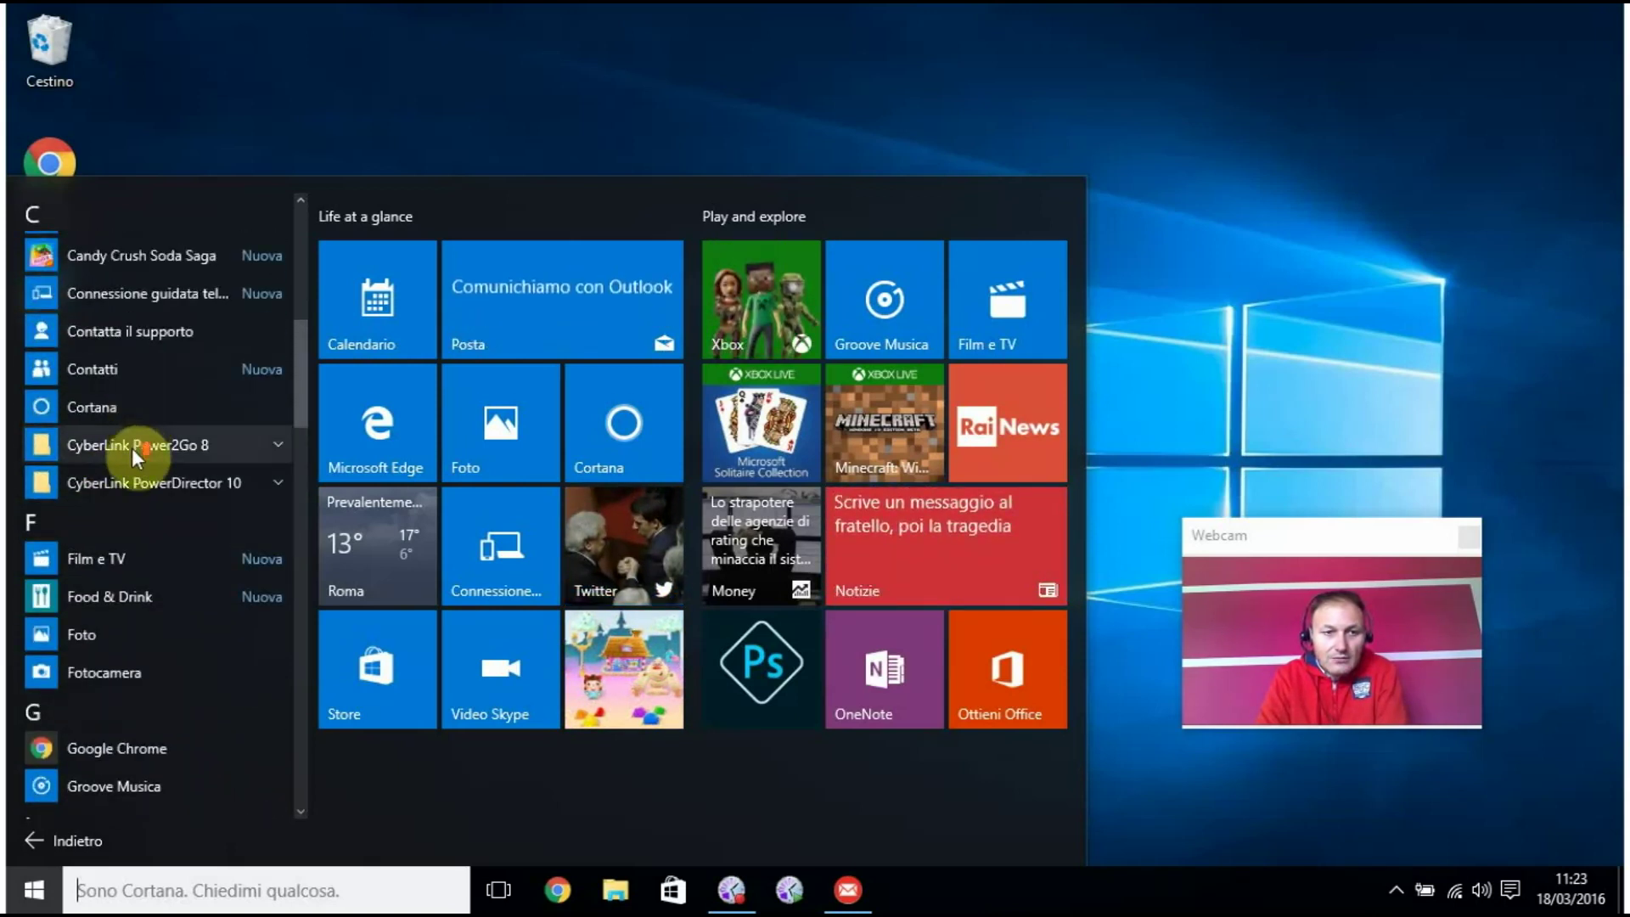
{"action": "scroll", "coordinate": [130, 447], "scroll_direction": "up", "scroll_amount": 4}
{"action": "scroll", "coordinate": [132, 455], "scroll_direction": "down", "scroll_amount": 13}
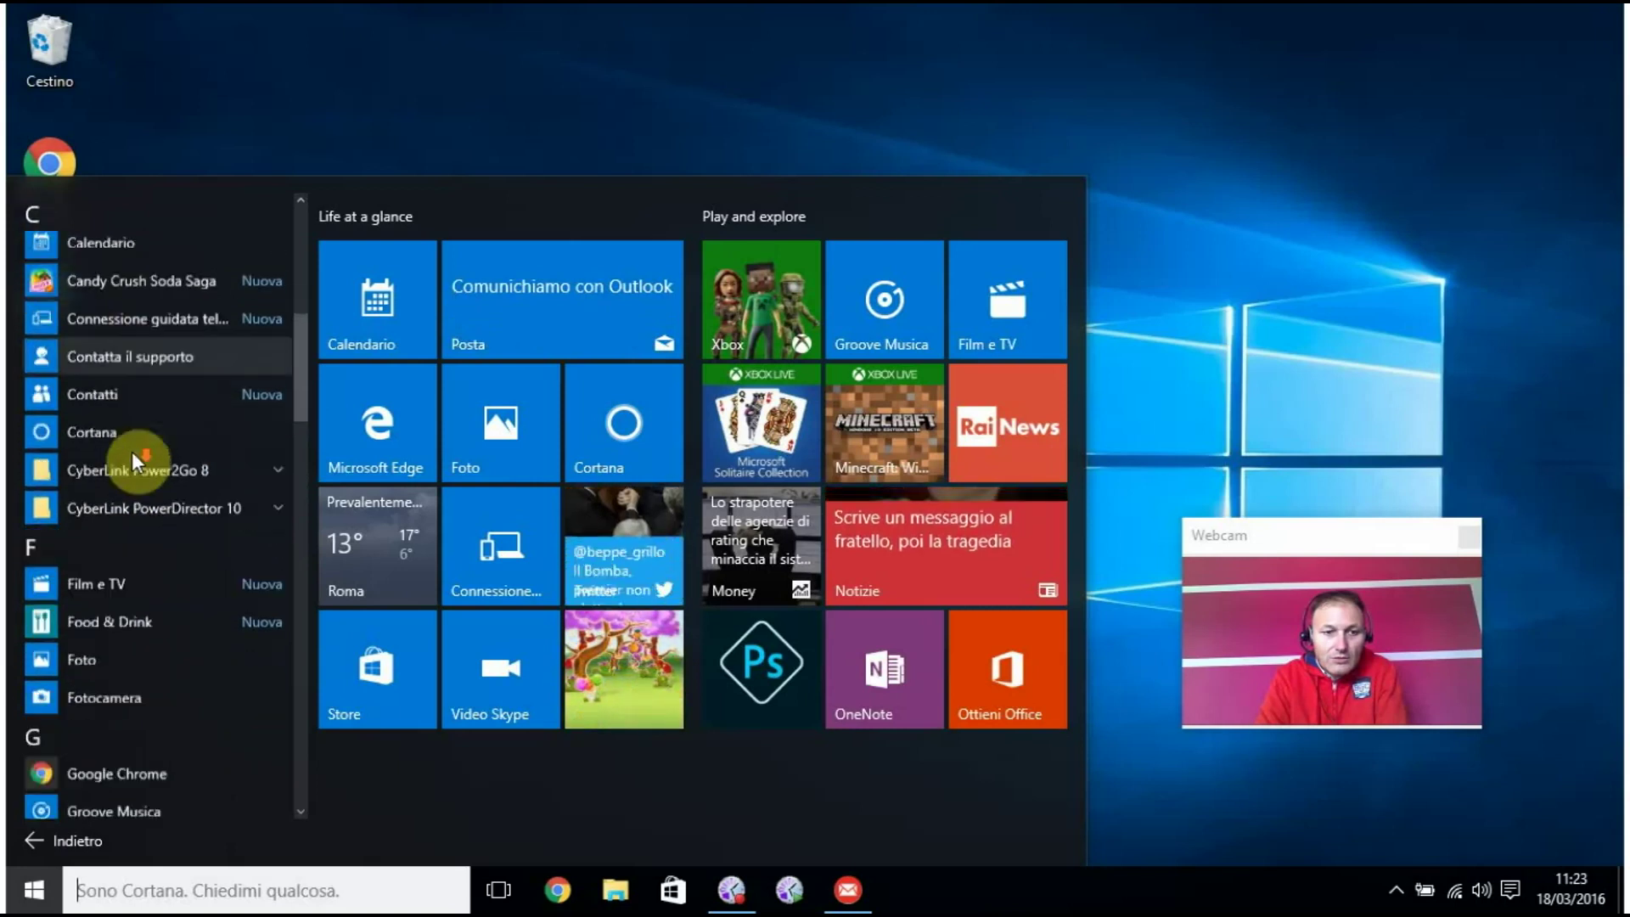
{"action": "scroll", "coordinate": [125, 456], "scroll_direction": "down", "scroll_amount": 8}
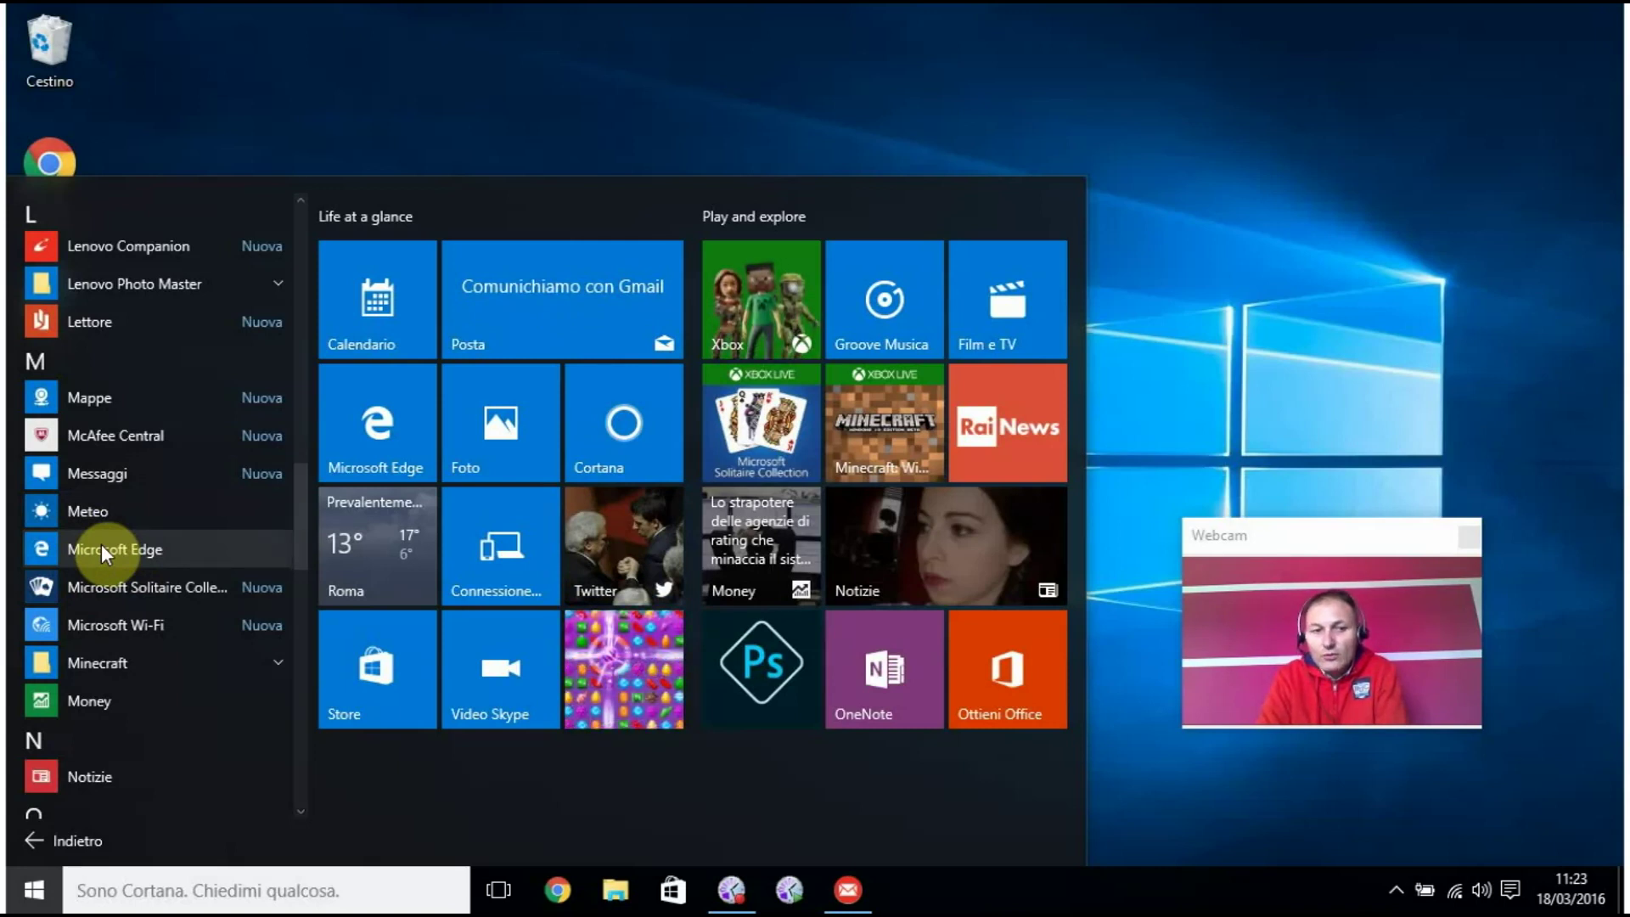
{"action": "left_click", "coordinate": [49, 547]}
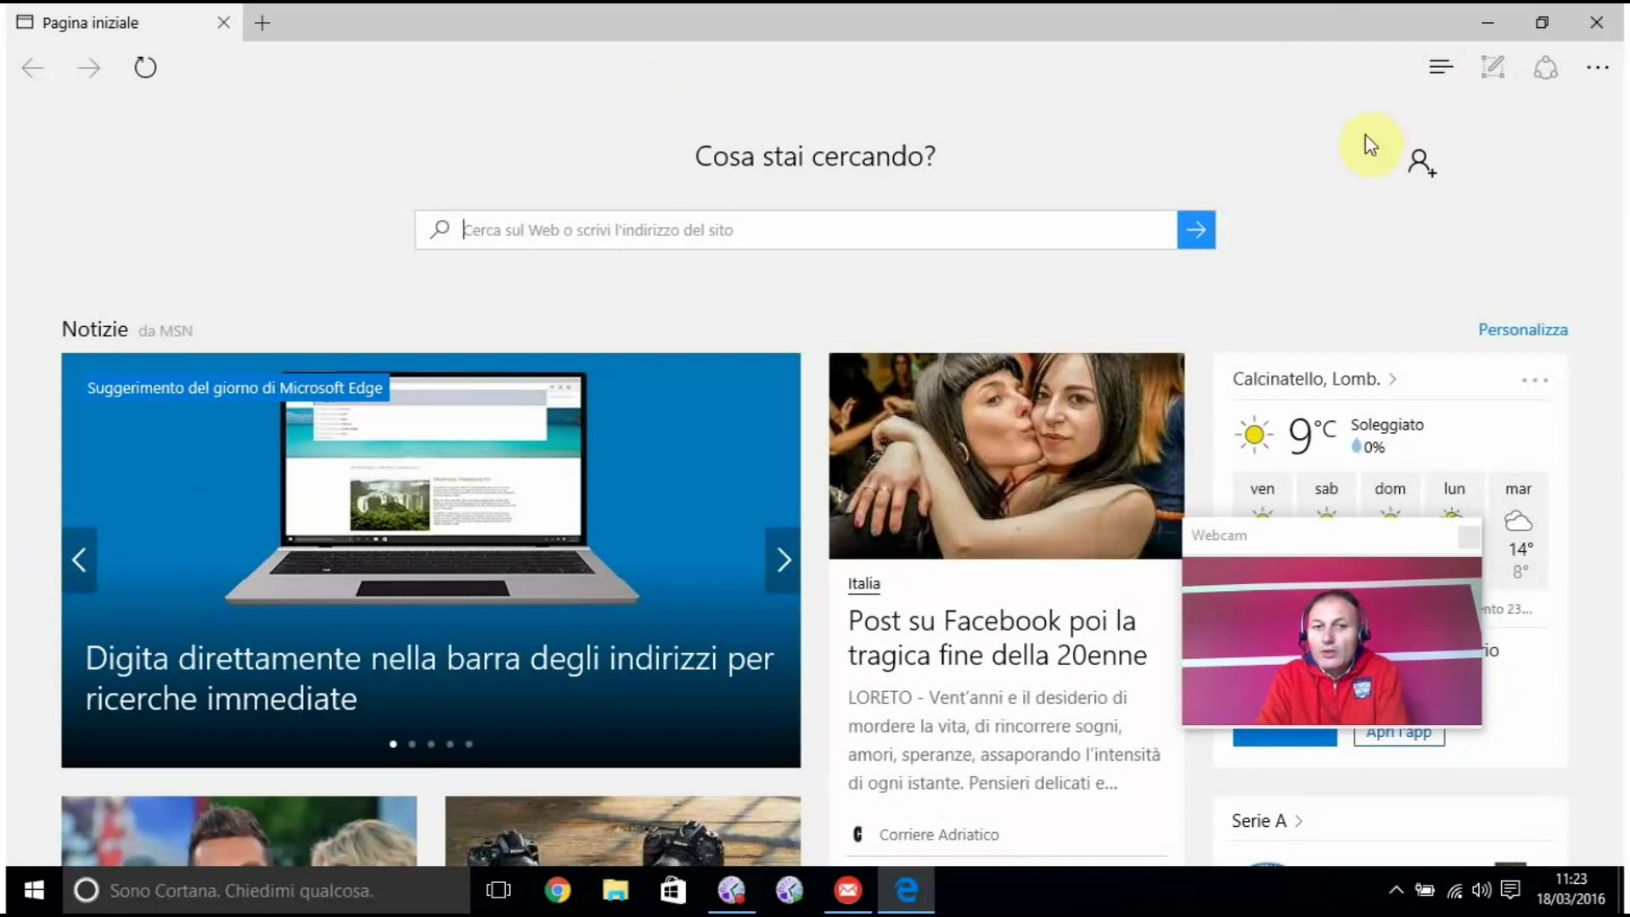
{"action": "left_click", "coordinate": [1593, 25]}
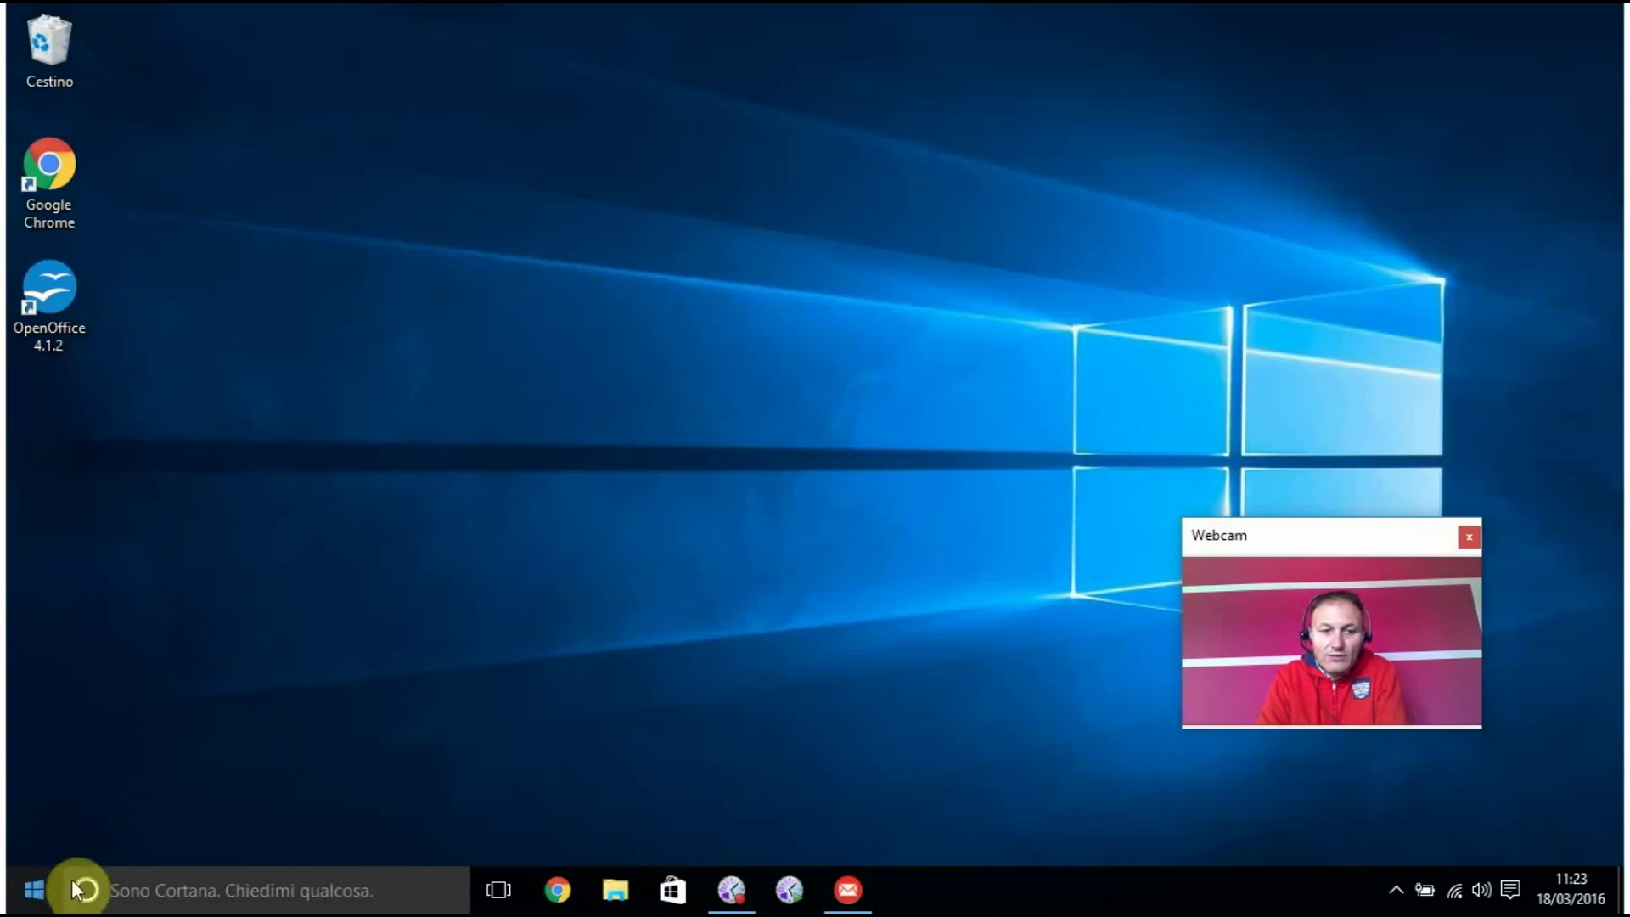
Step: Pin the Meteo app from the Start menu's full app list to the taskbar and close the Start menu
{"action": "left_click", "coordinate": [18, 887]}
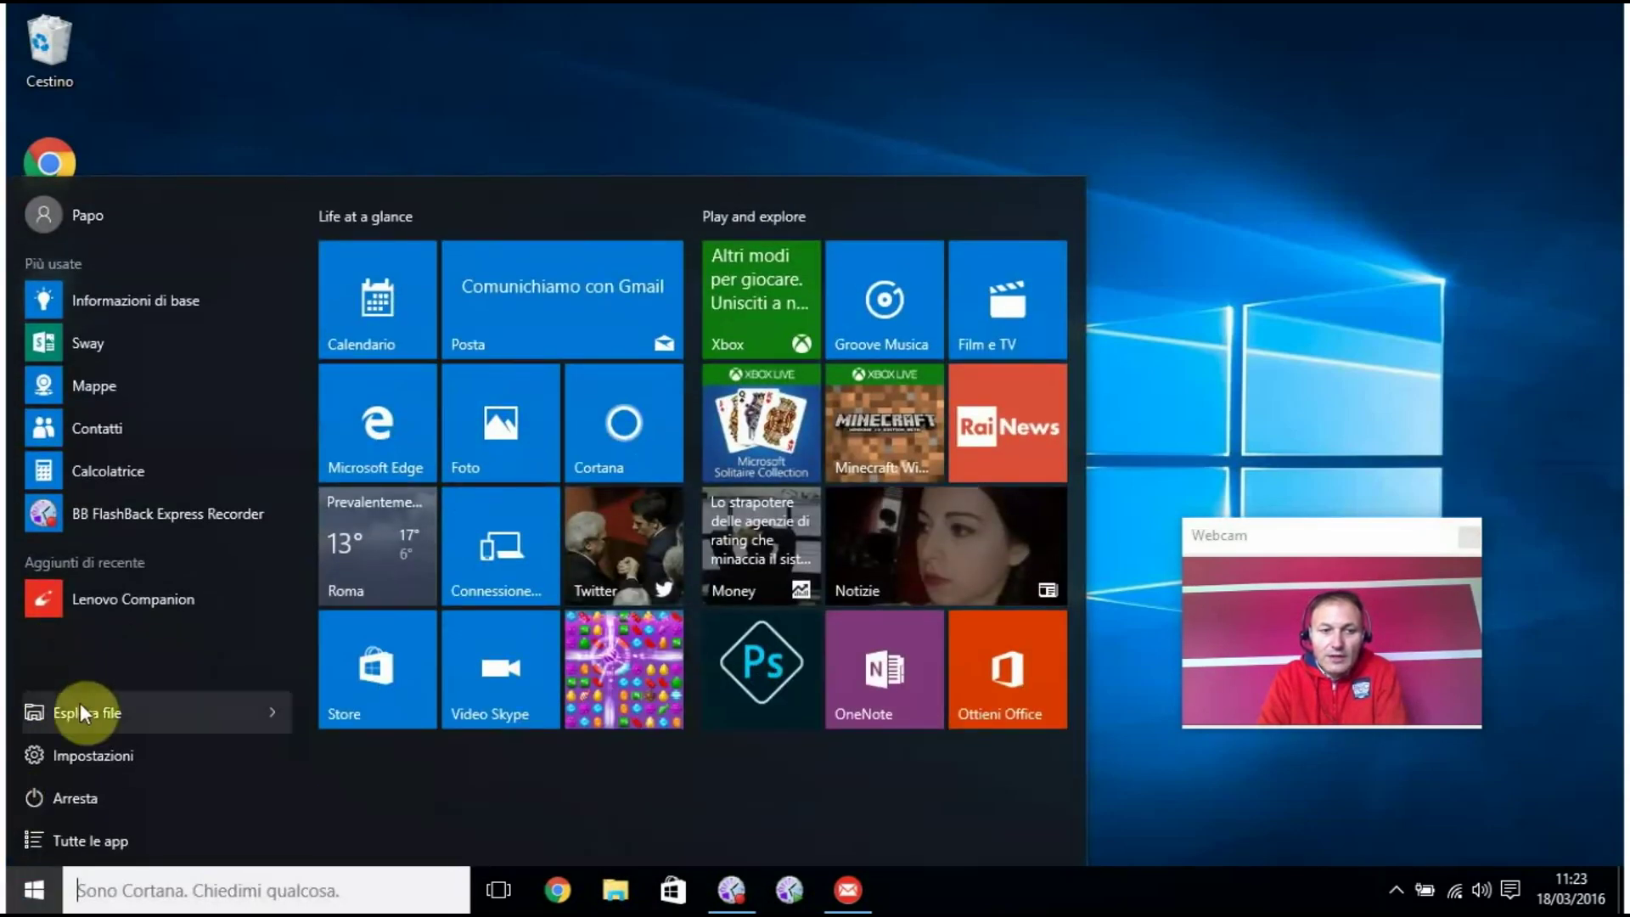
{"action": "left_click", "coordinate": [78, 838]}
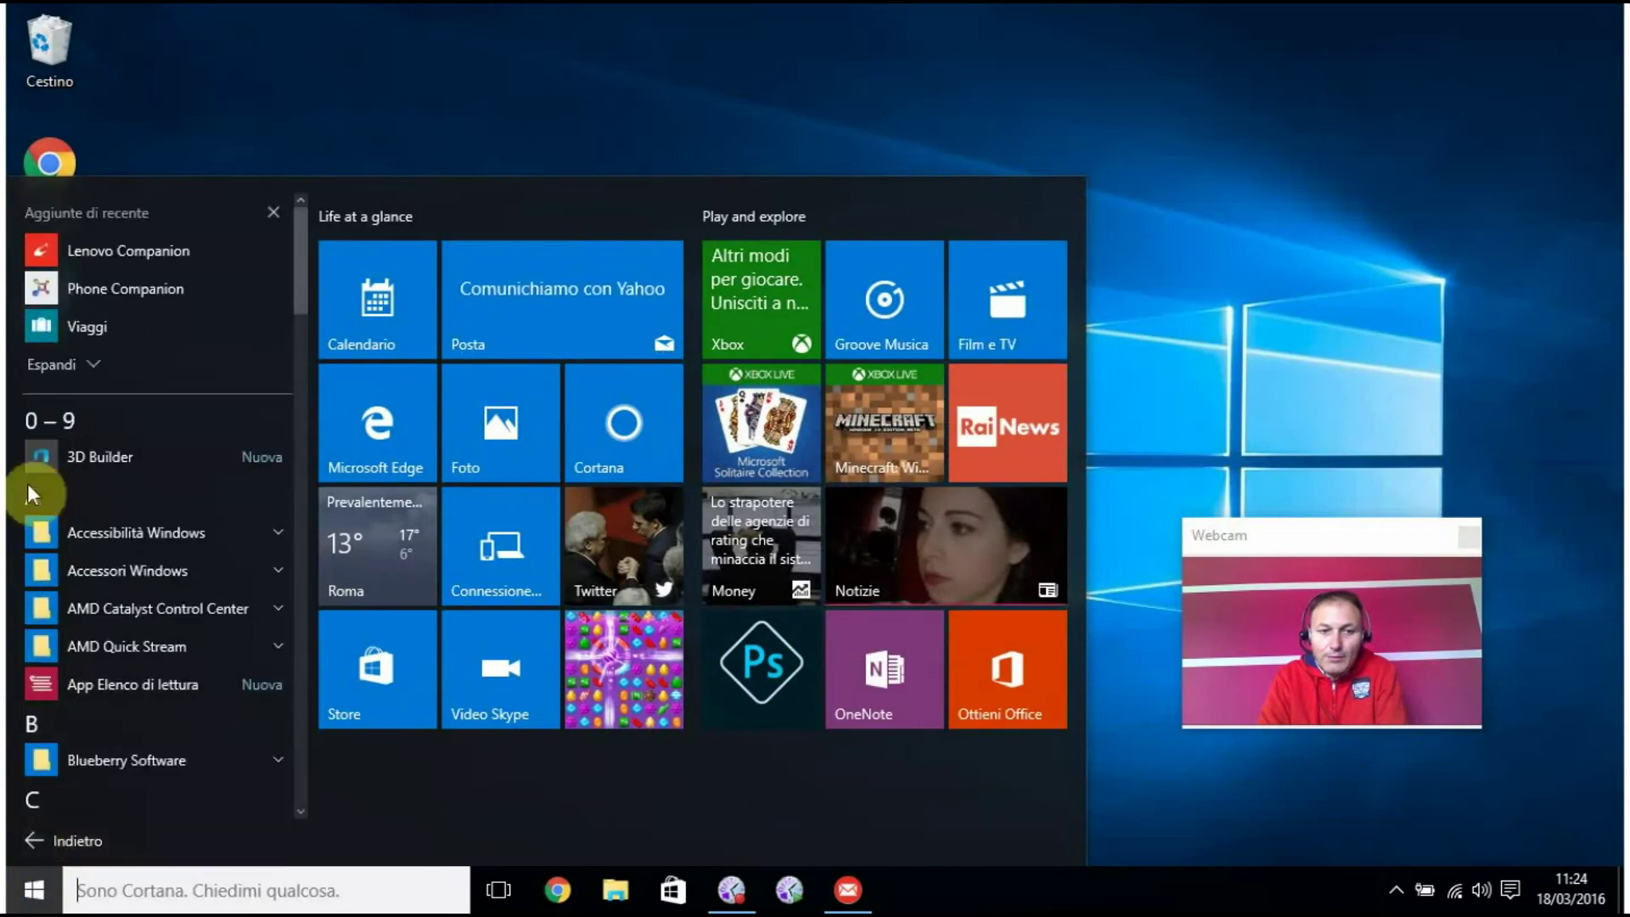
{"action": "scroll", "coordinate": [68, 462], "scroll_direction": "down", "scroll_amount": 5}
{"action": "scroll", "coordinate": [53, 467], "scroll_direction": "down", "scroll_amount": 7}
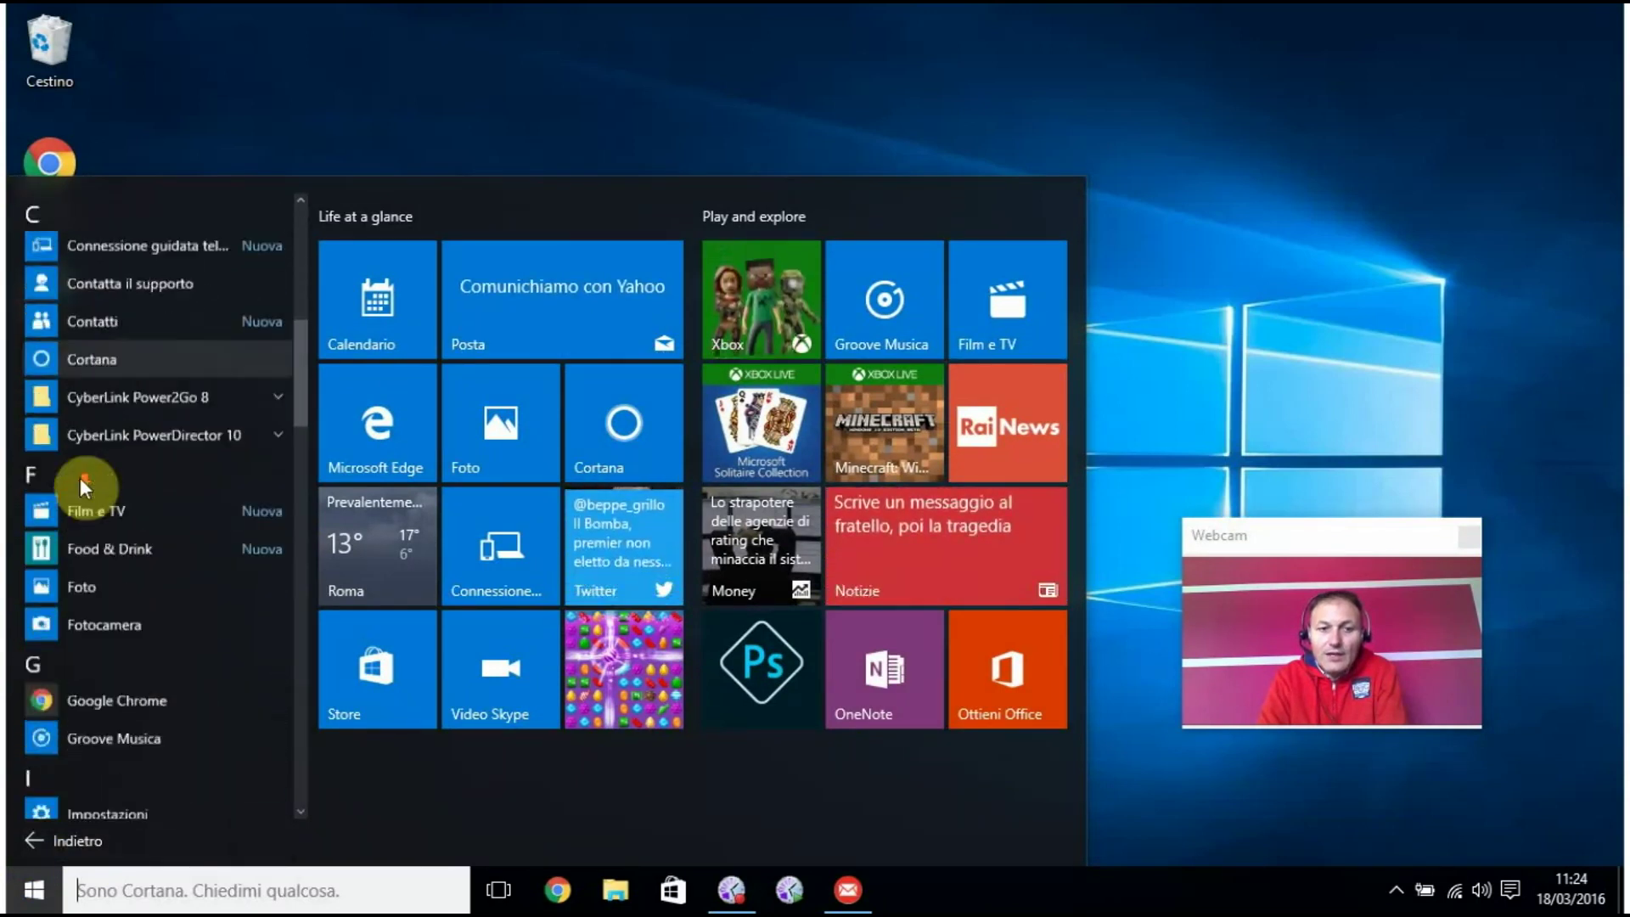
{"action": "scroll", "coordinate": [131, 501], "scroll_direction": "down", "scroll_amount": 6}
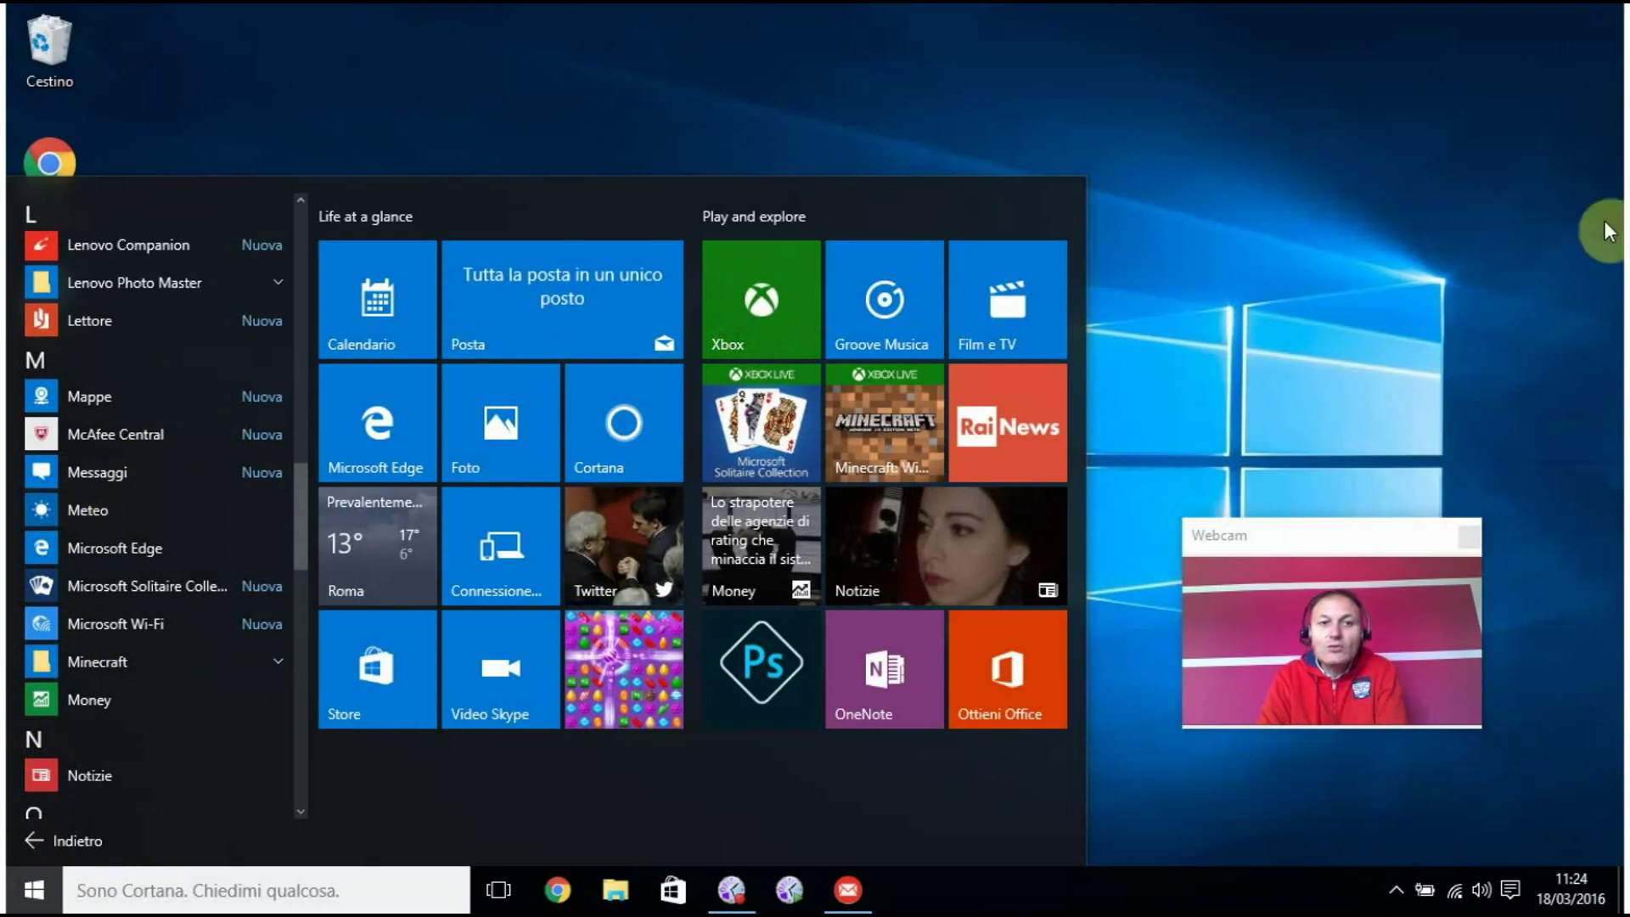
{"action": "right_click", "coordinate": [32, 509]}
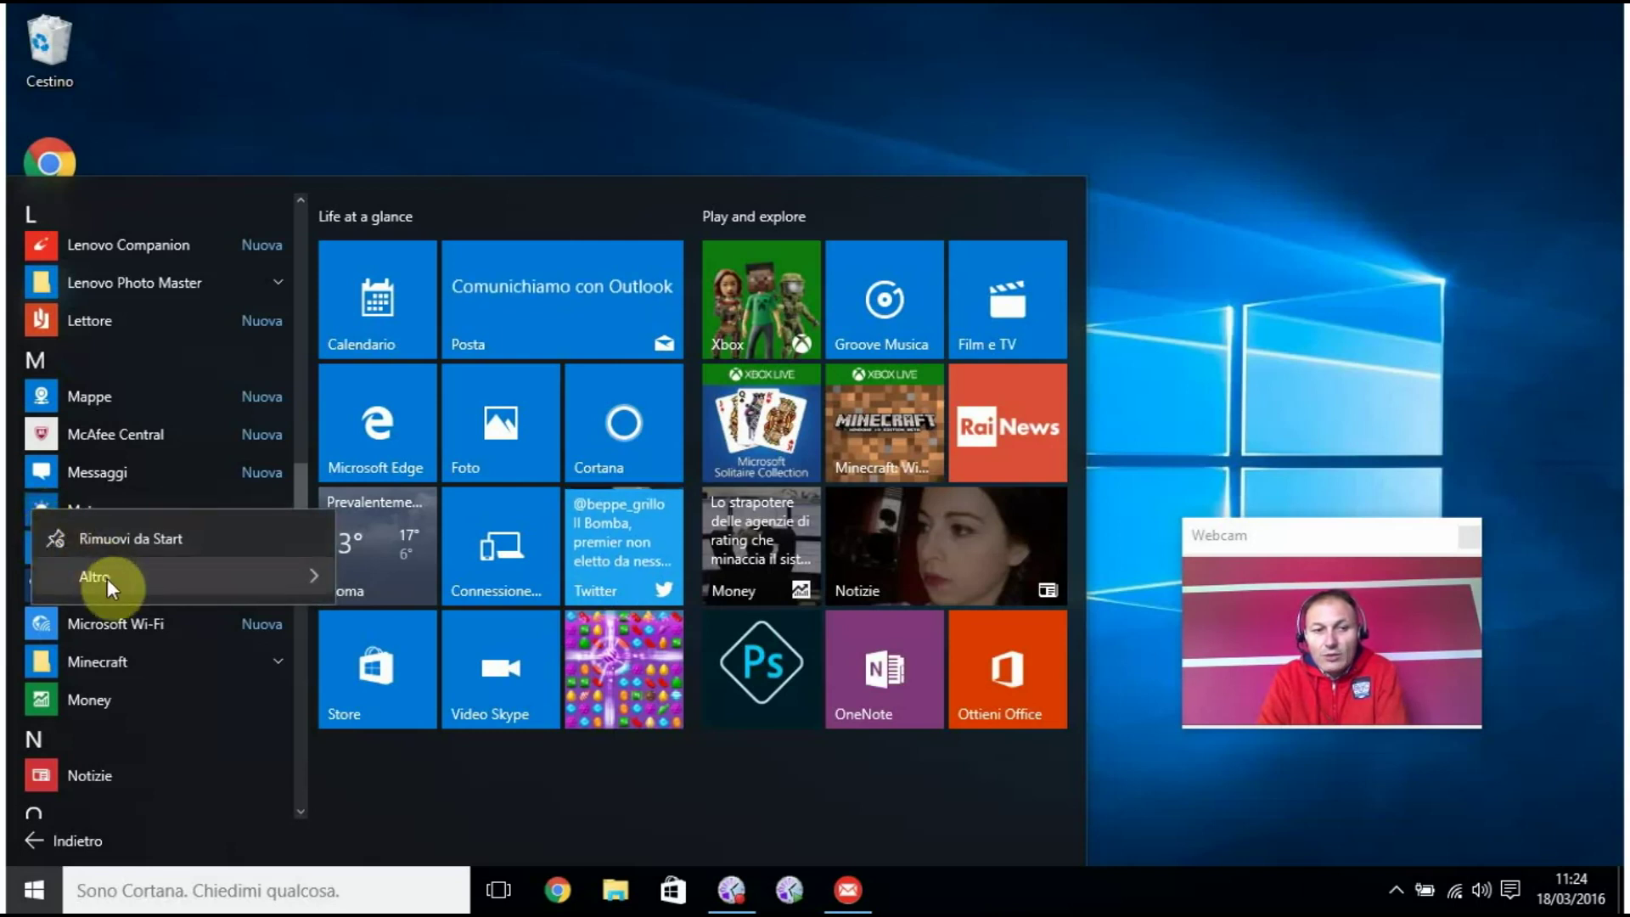
{"action": "mouse_move", "coordinate": [107, 578]}
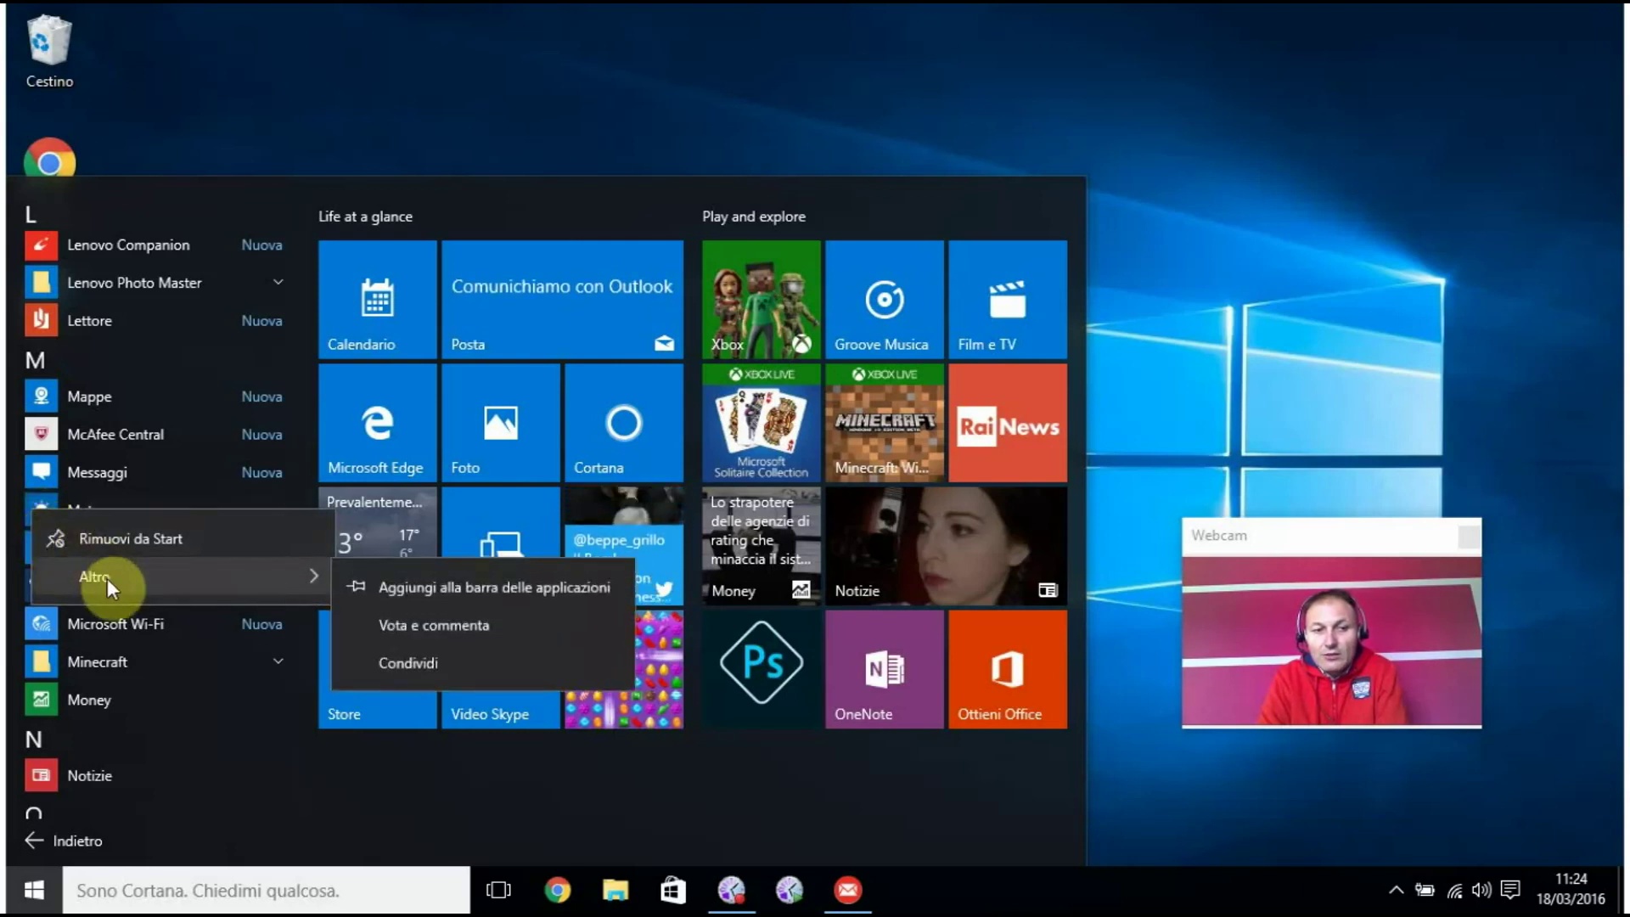
{"action": "left_click", "coordinate": [380, 585]}
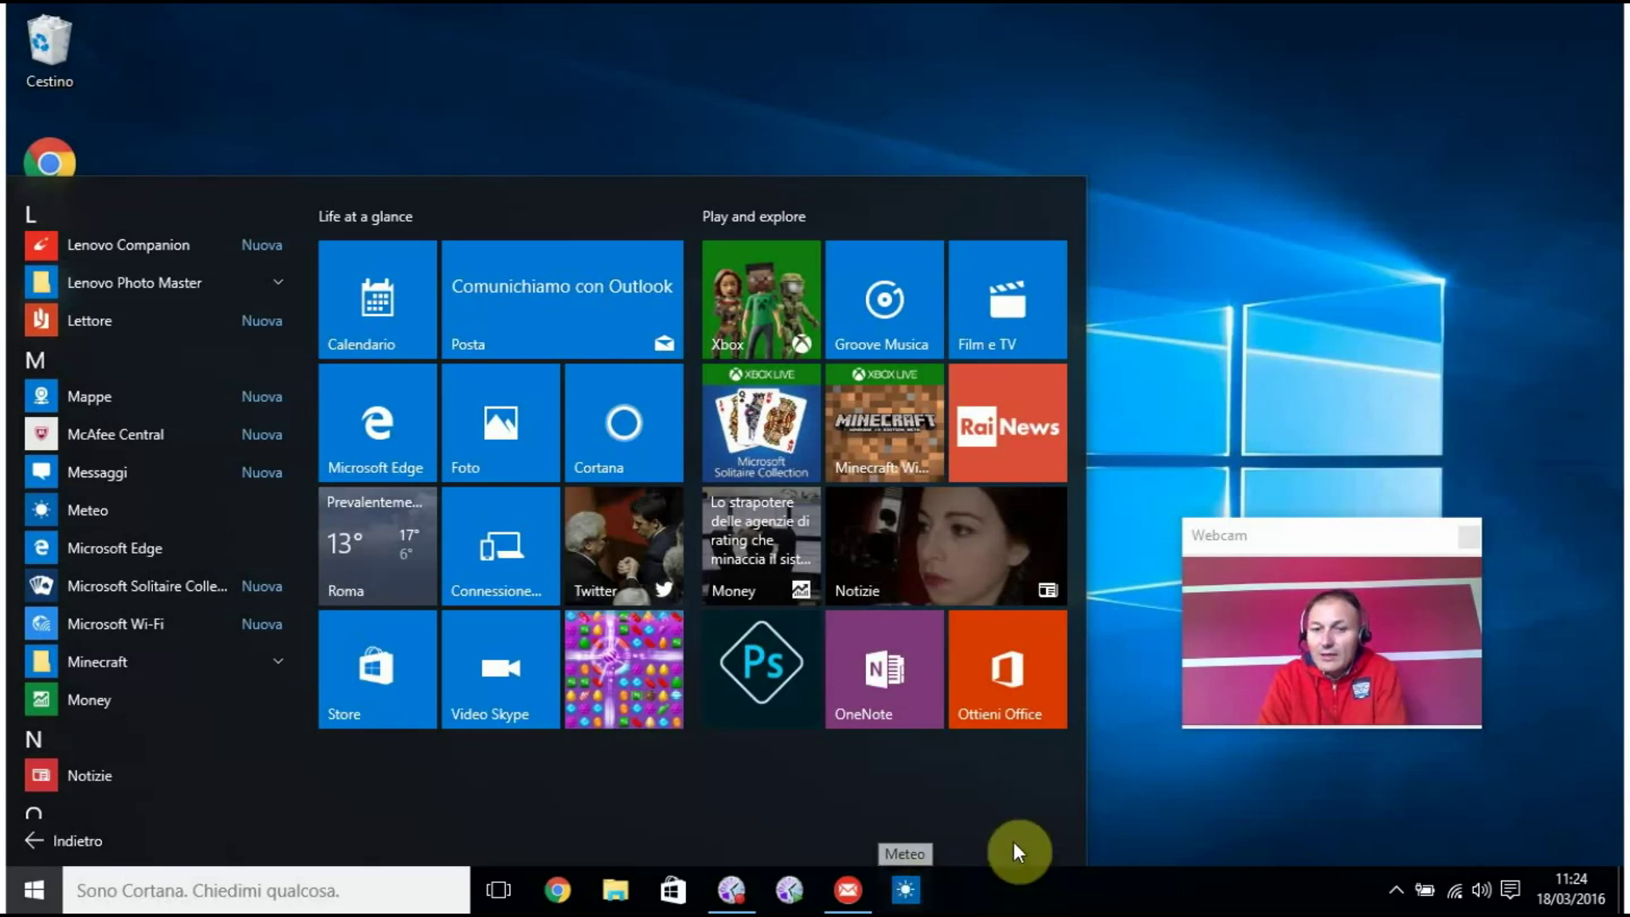
{"action": "left_click", "coordinate": [1165, 812]}
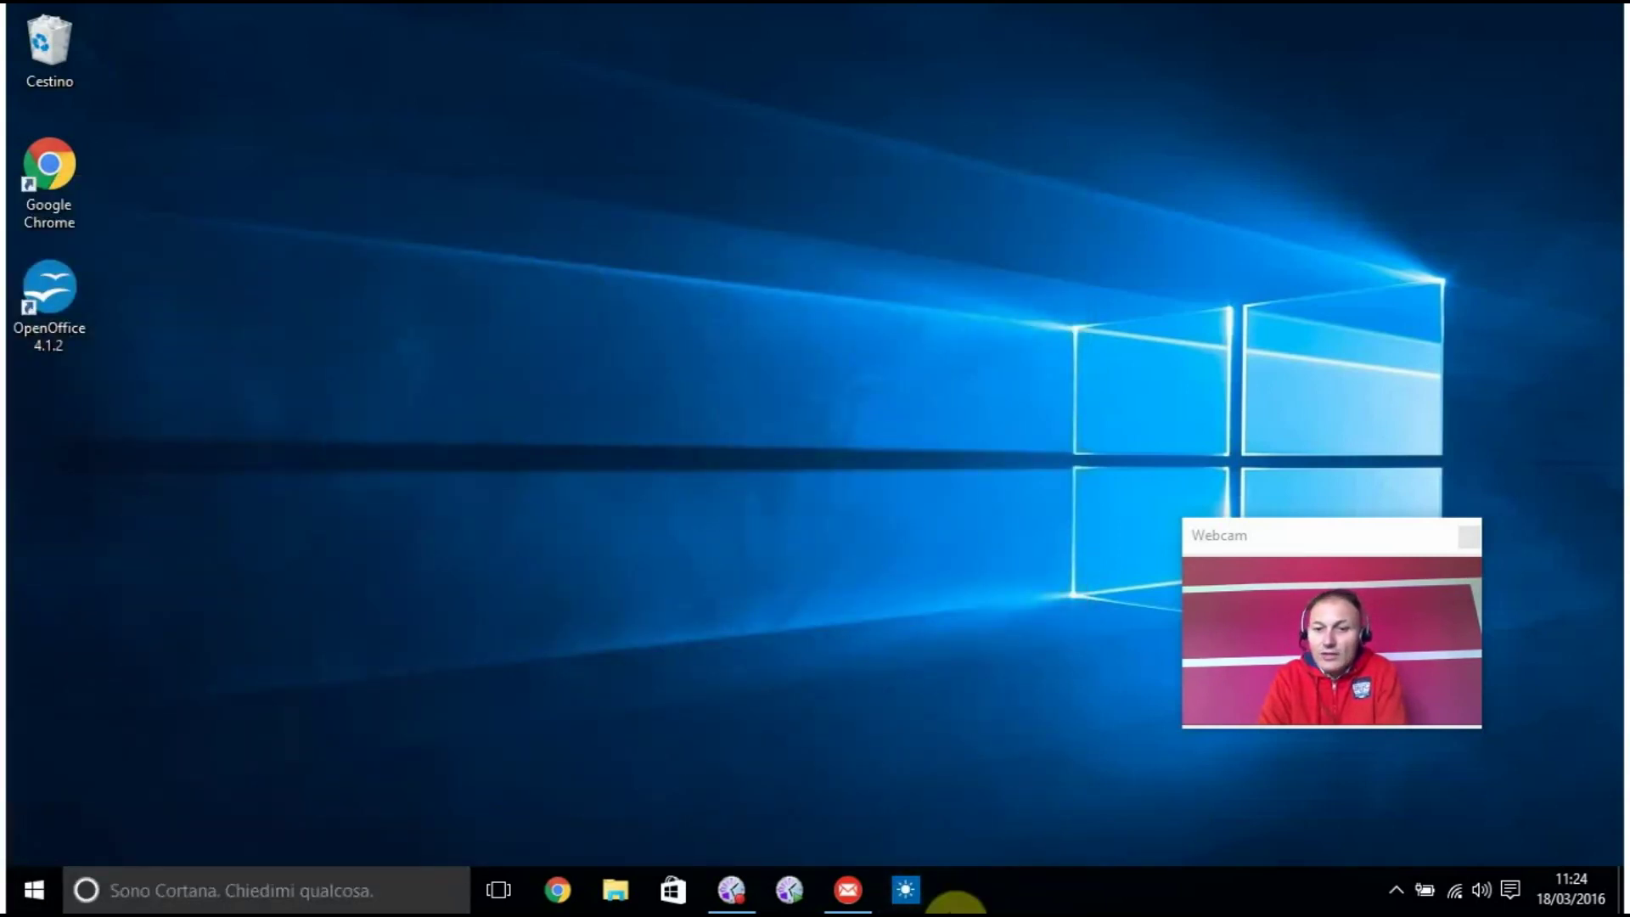
Step: Launch Meteo from the taskbar to view its start page, and close the app
{"action": "left_click", "coordinate": [905, 890]}
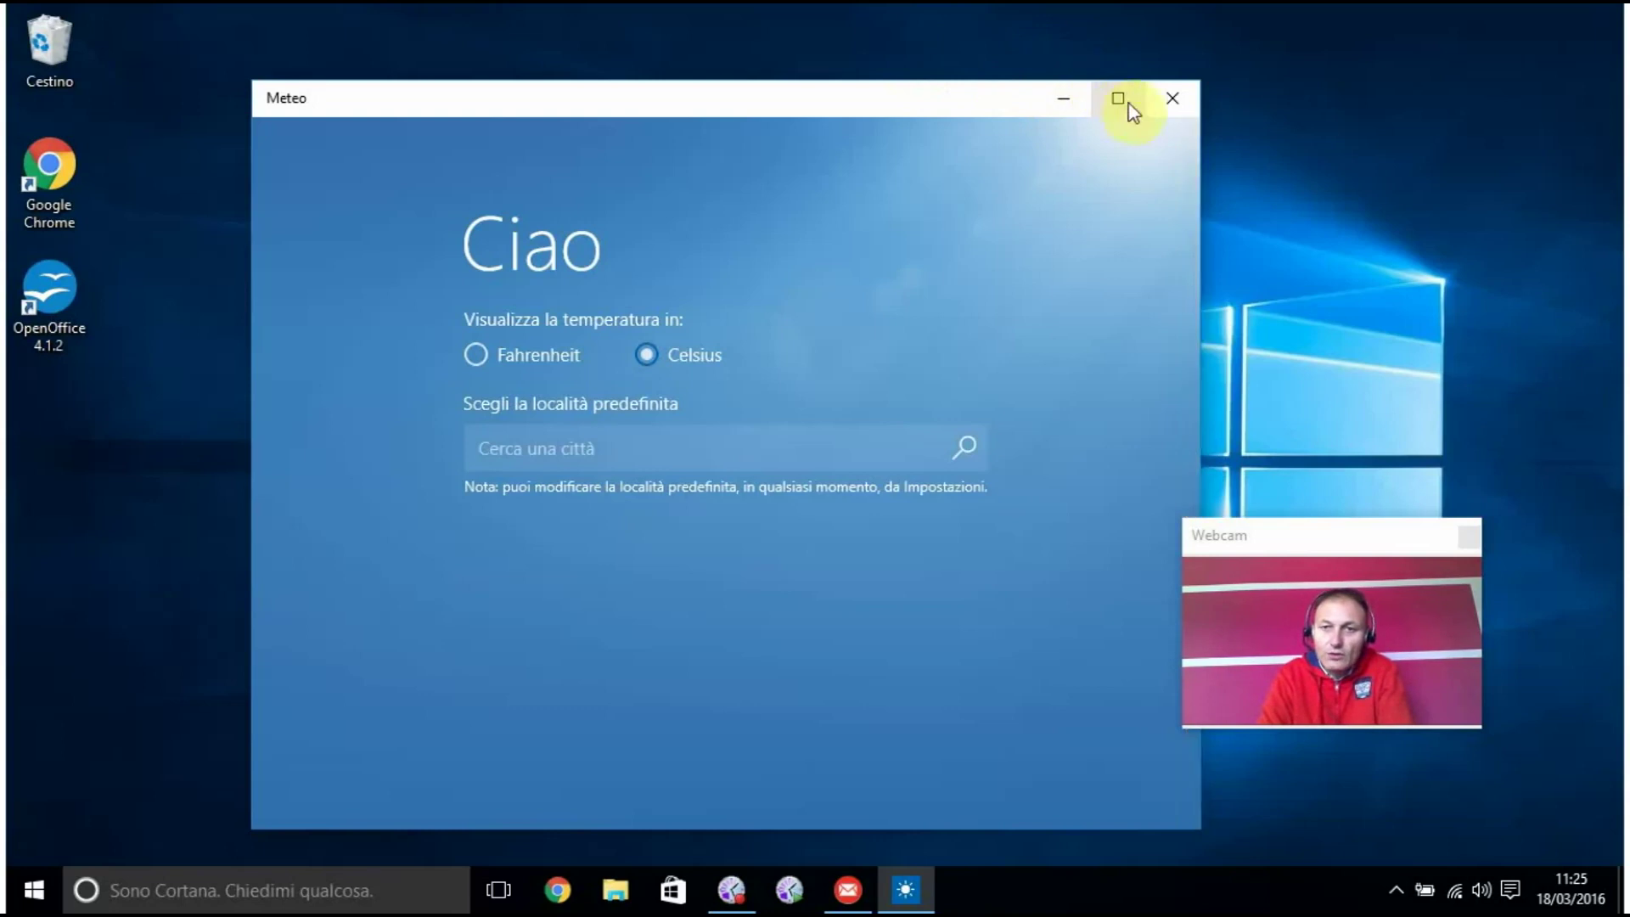
{"action": "left_click", "coordinate": [1161, 97]}
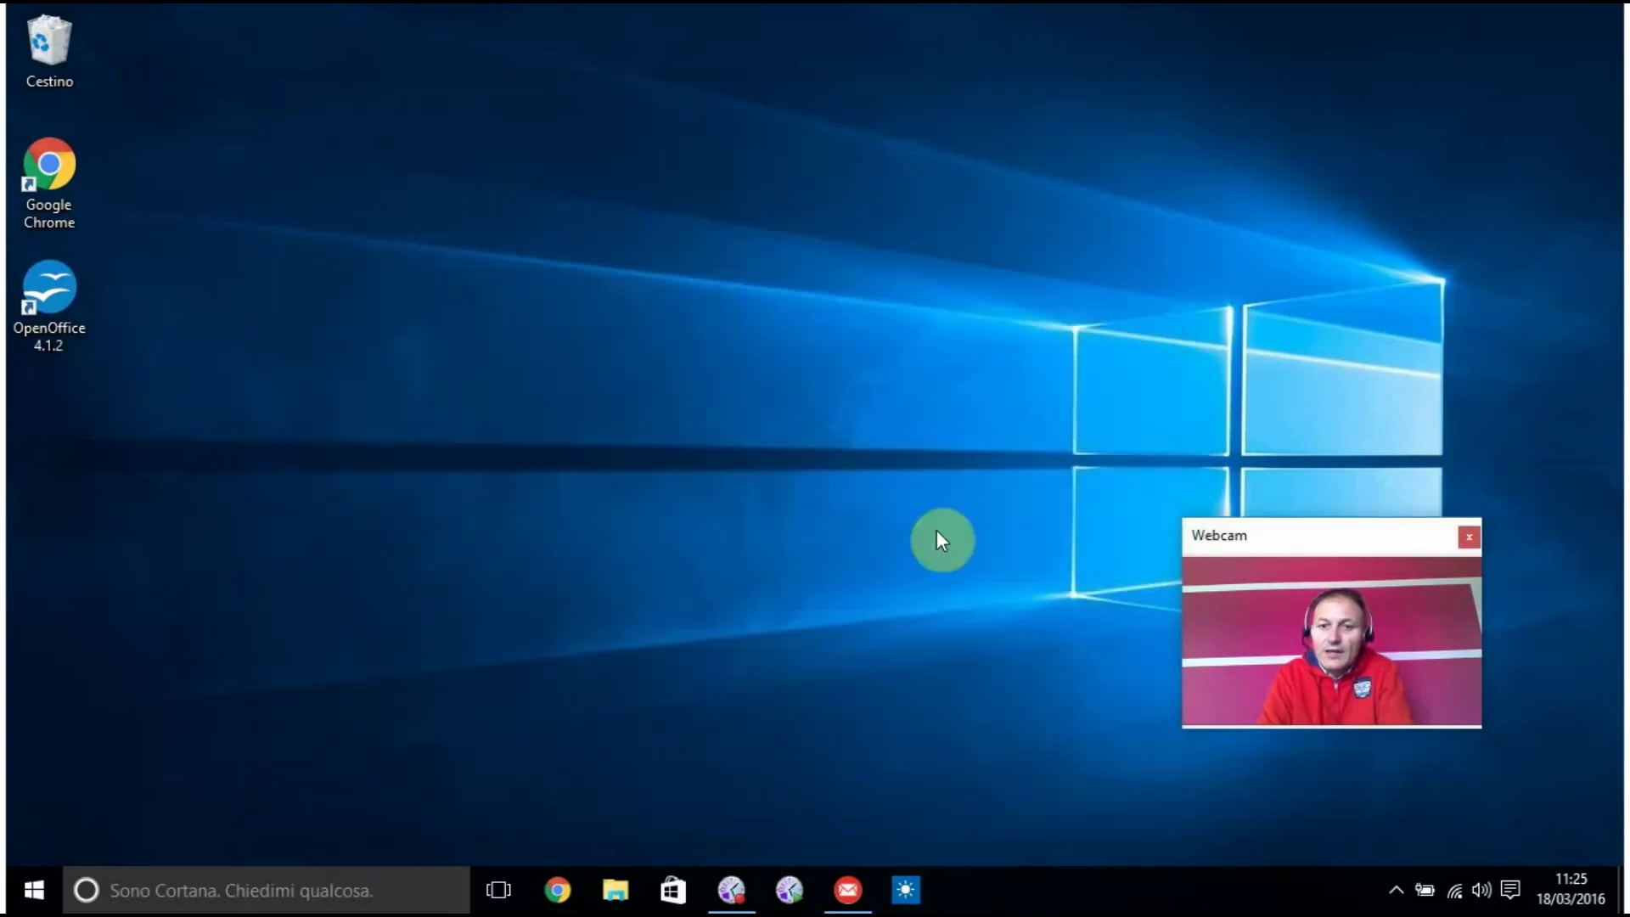
Step: Unpin the Meteo app from the taskbar
{"action": "left_click", "coordinate": [906, 891]}
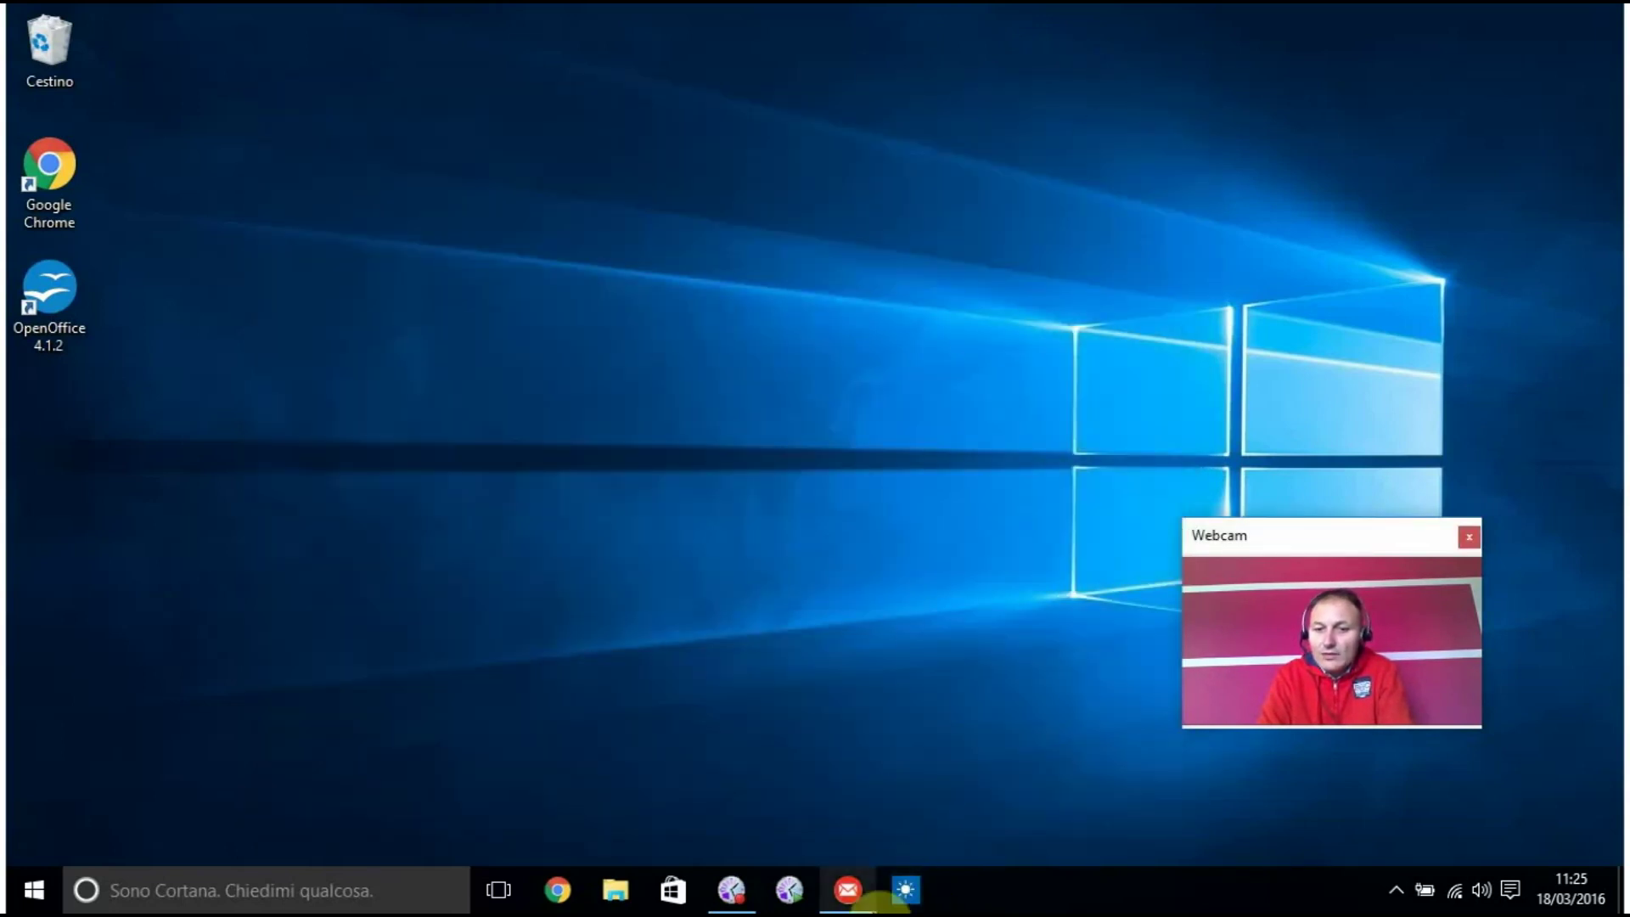
{"action": "right_click", "coordinate": [916, 890]}
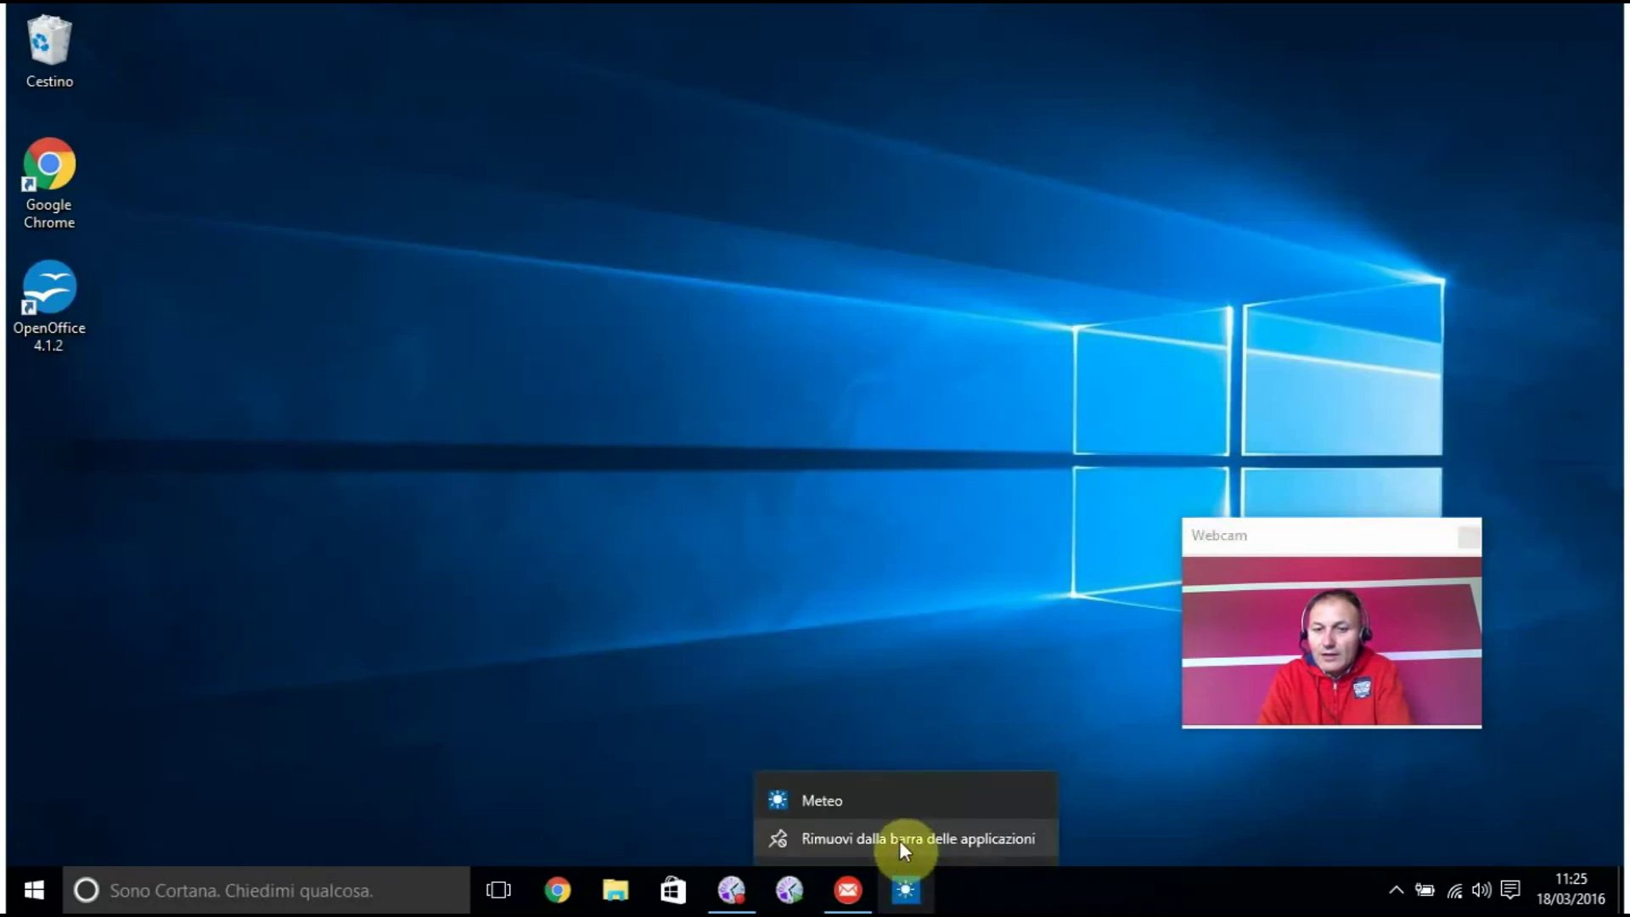
{"action": "left_click", "coordinate": [899, 839]}
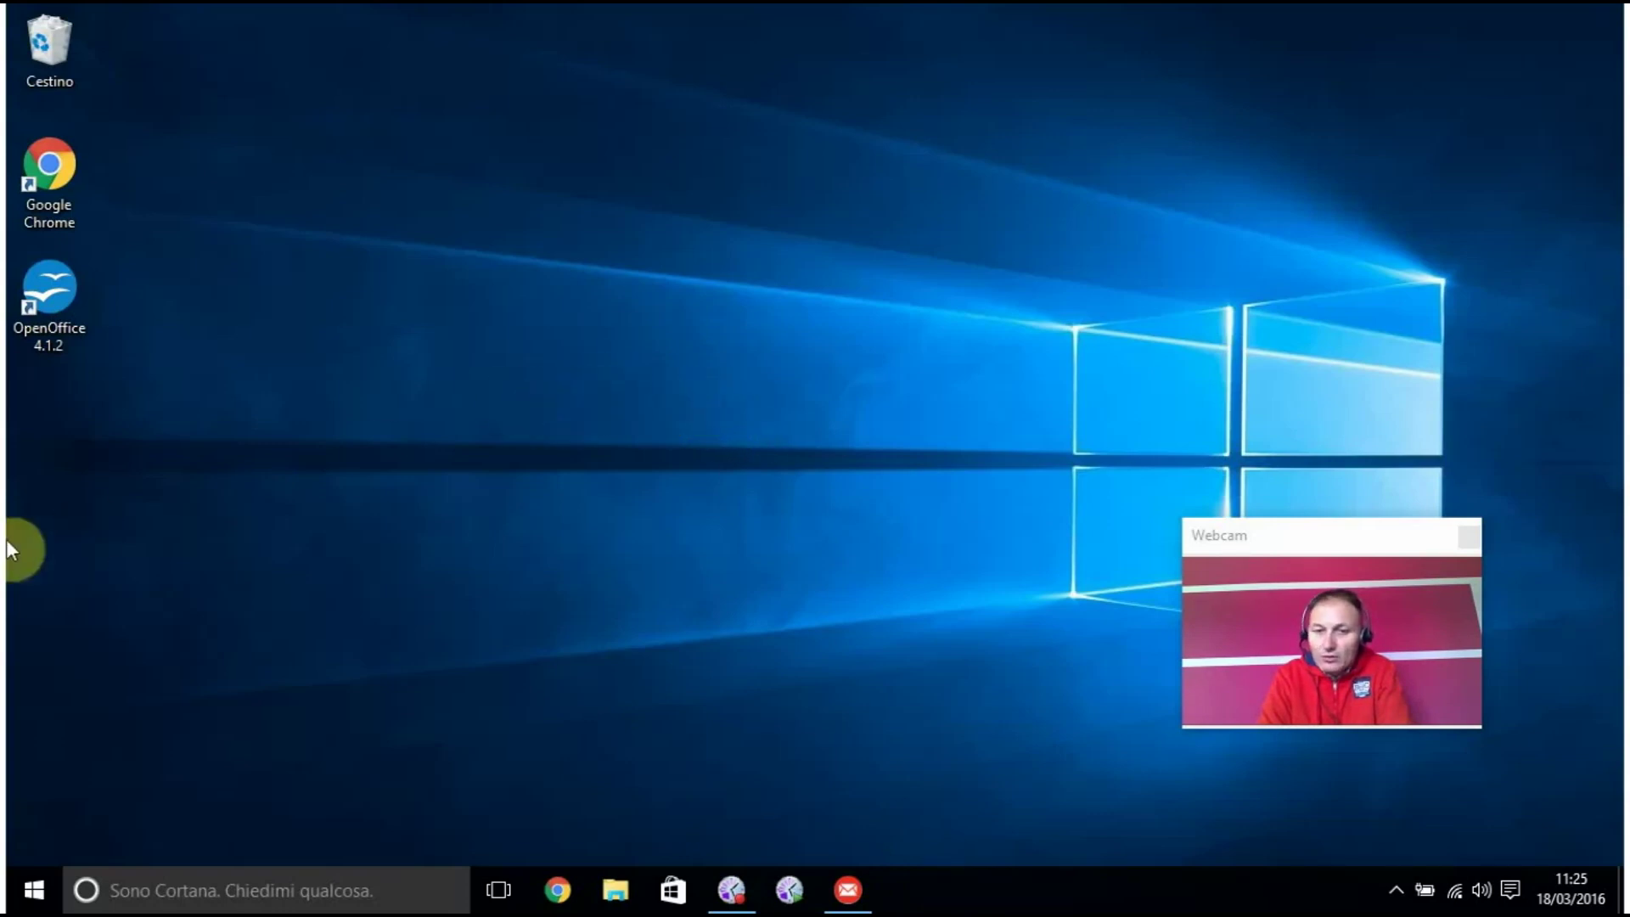
Step: Pin Microsoft Edge to the taskbar from the Start menu's full app list
{"action": "left_click", "coordinate": [34, 904]}
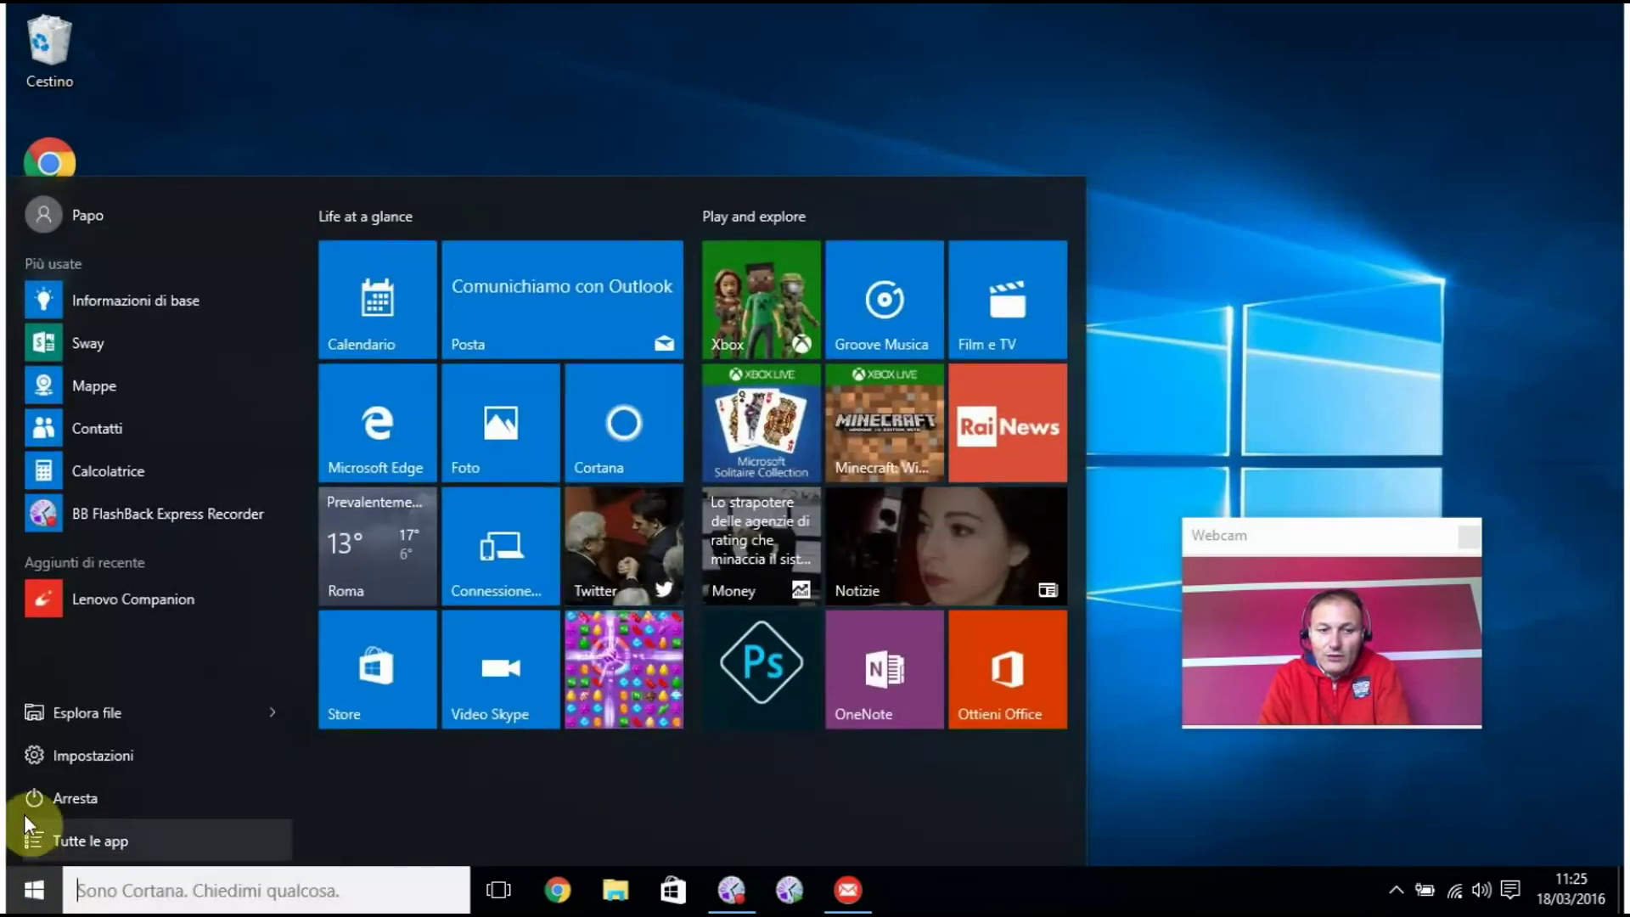
{"action": "left_click", "coordinate": [44, 832]}
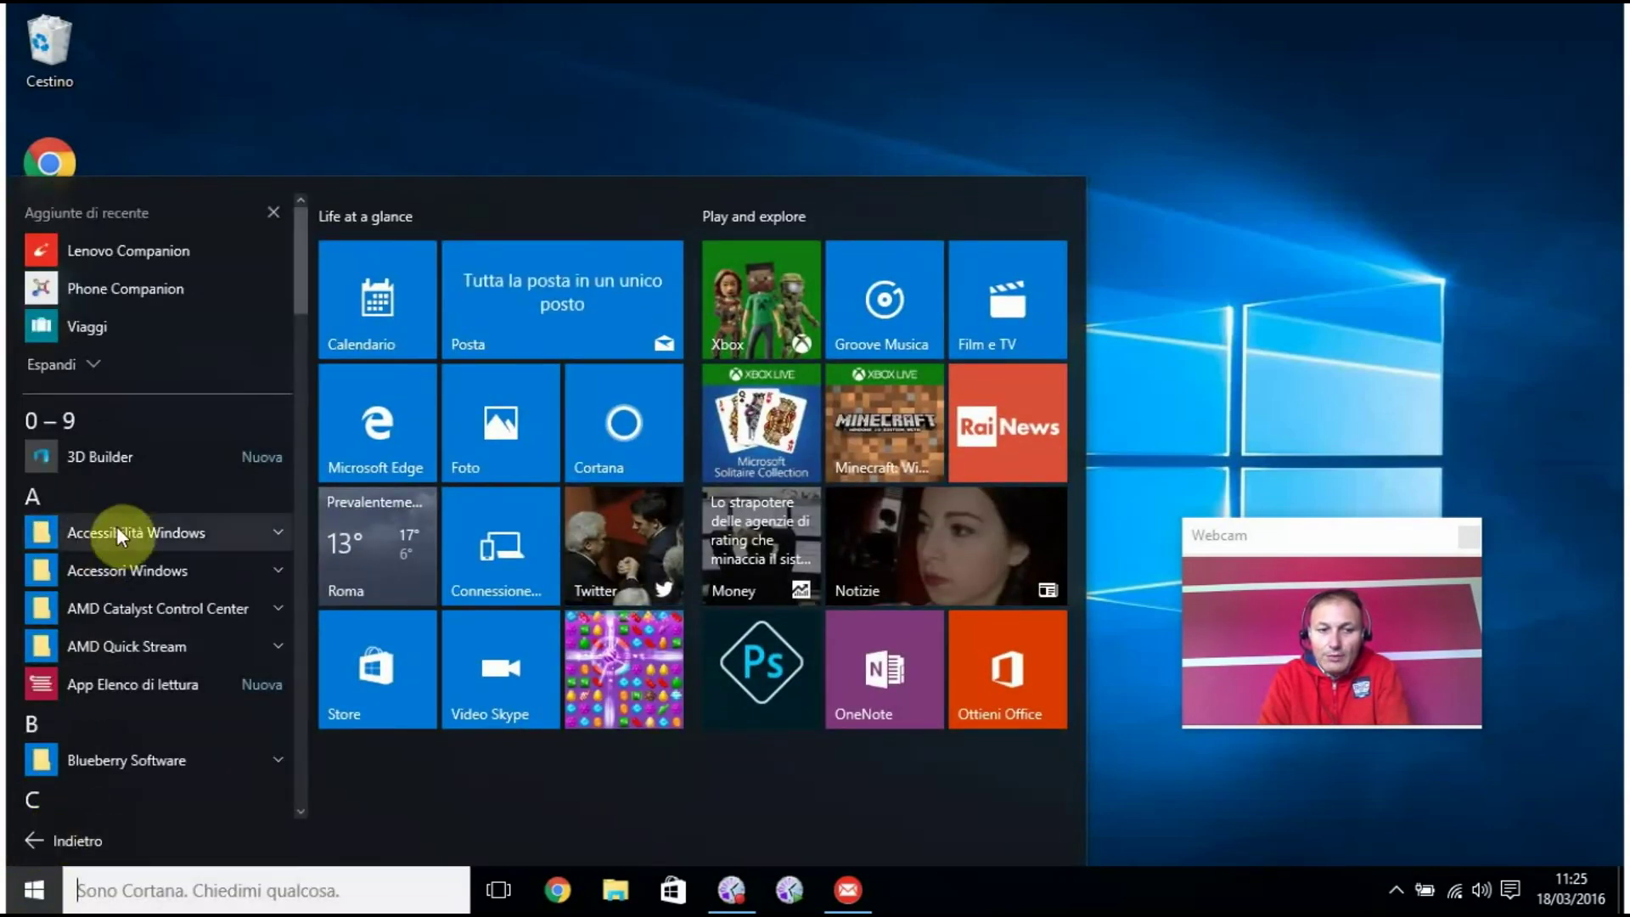
{"action": "scroll", "coordinate": [116, 511], "scroll_direction": "down", "scroll_amount": 3}
{"action": "scroll", "coordinate": [119, 492], "scroll_direction": "down", "scroll_amount": 6}
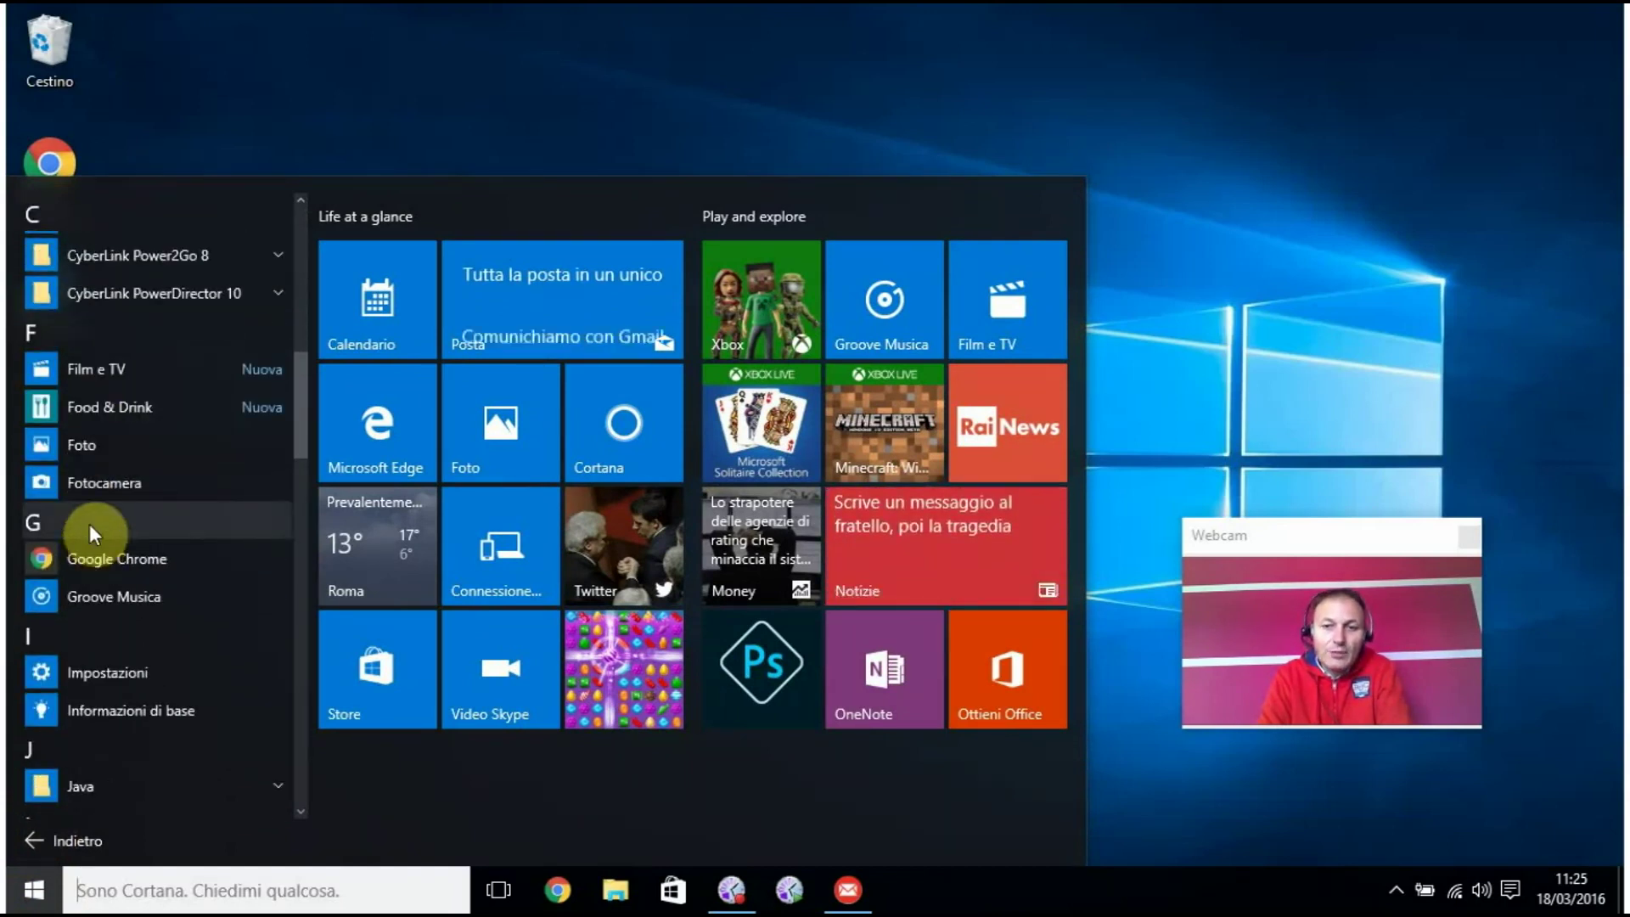
{"action": "scroll", "coordinate": [95, 514], "scroll_direction": "down", "scroll_amount": 3}
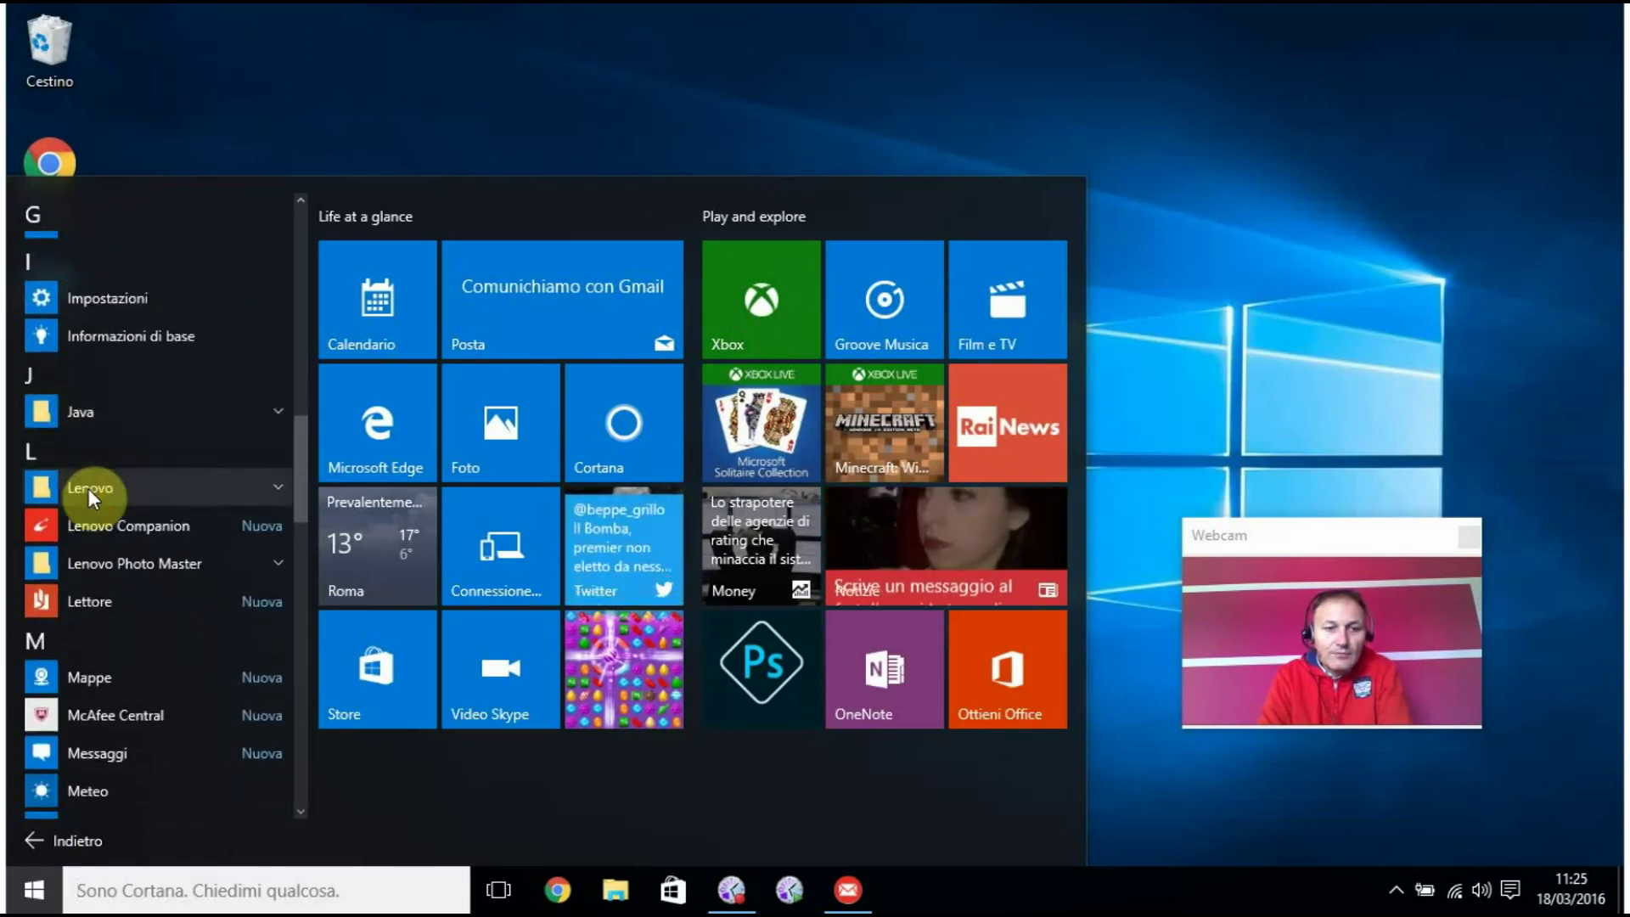
{"action": "scroll", "coordinate": [89, 488], "scroll_direction": "down", "scroll_amount": 4}
{"action": "scroll", "coordinate": [82, 492], "scroll_direction": "down", "scroll_amount": 1}
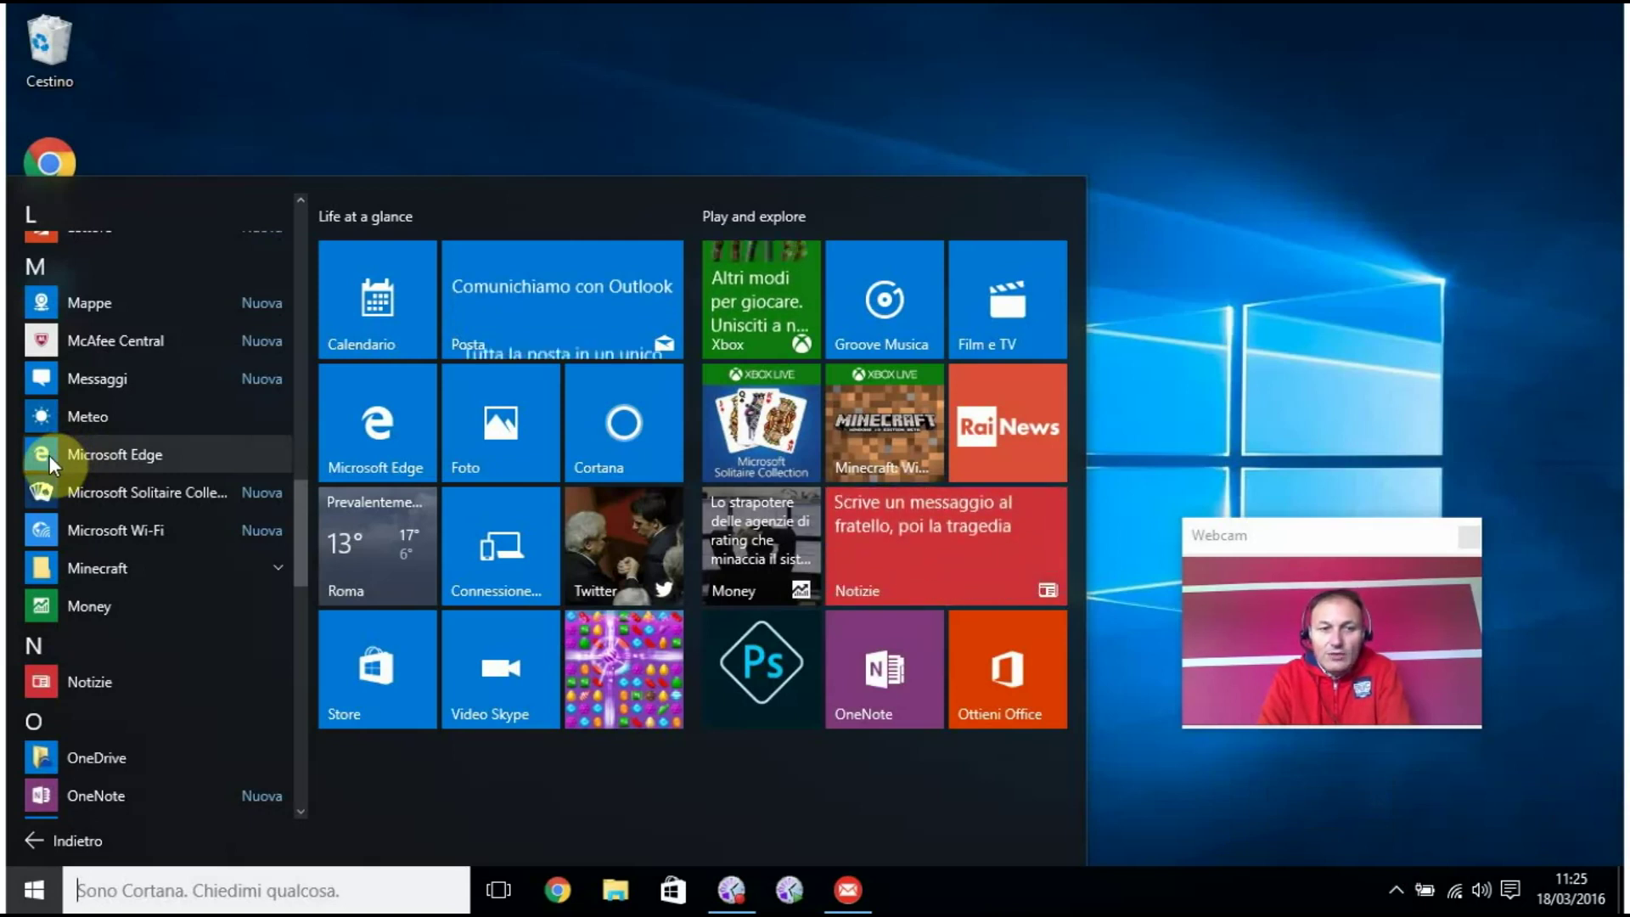
{"action": "left_click", "coordinate": [42, 459]}
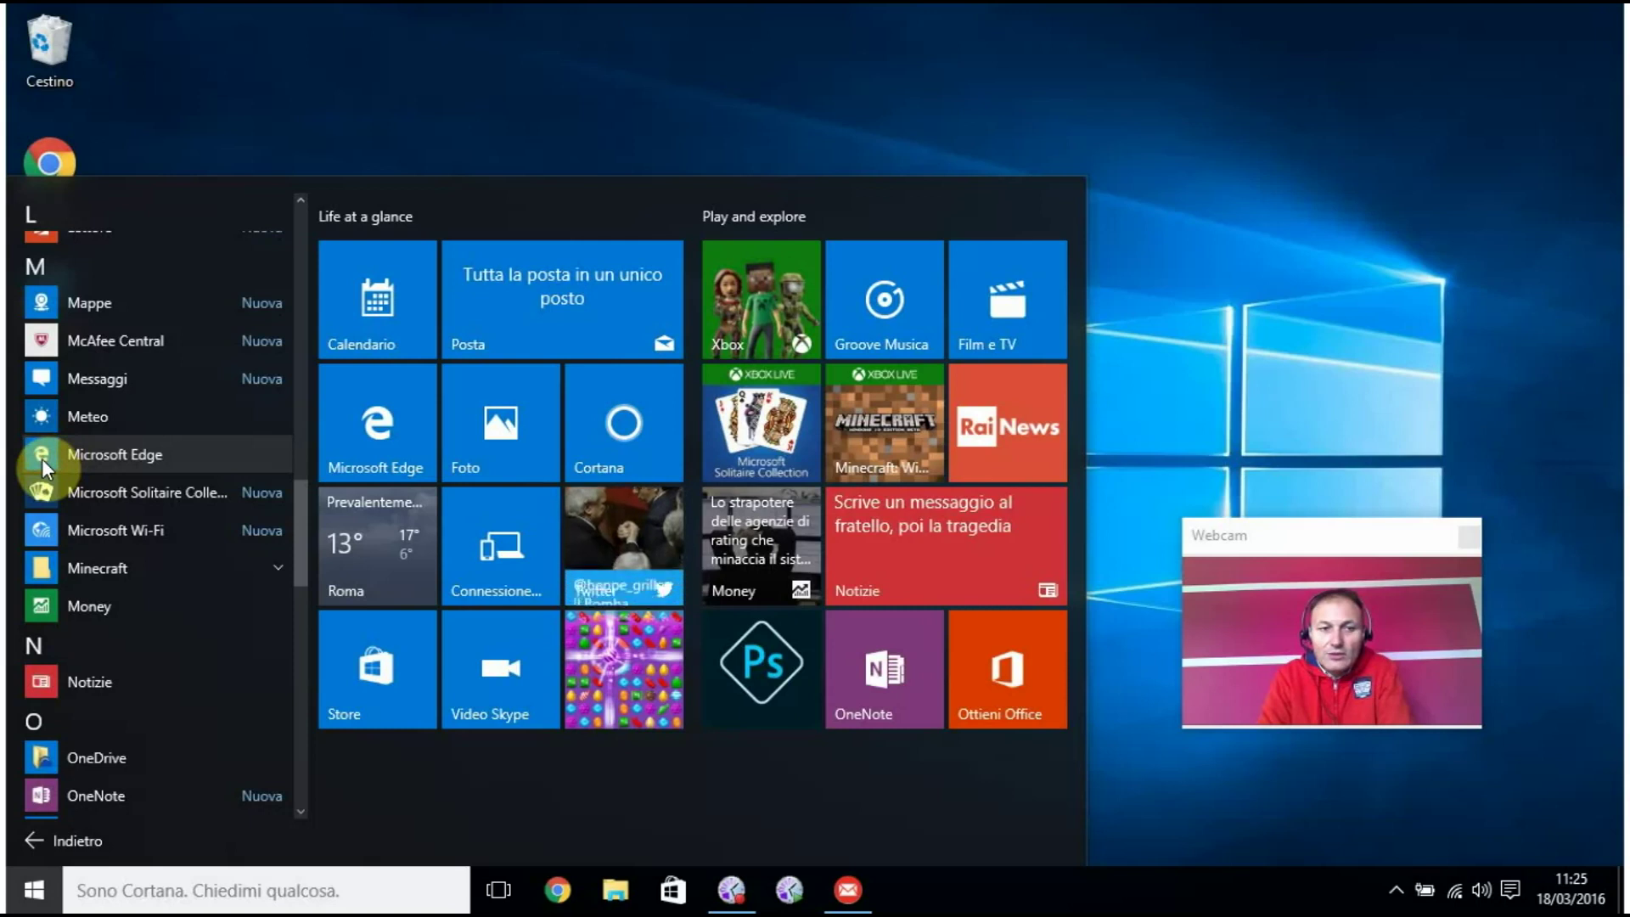
{"action": "right_click", "coordinate": [111, 452]}
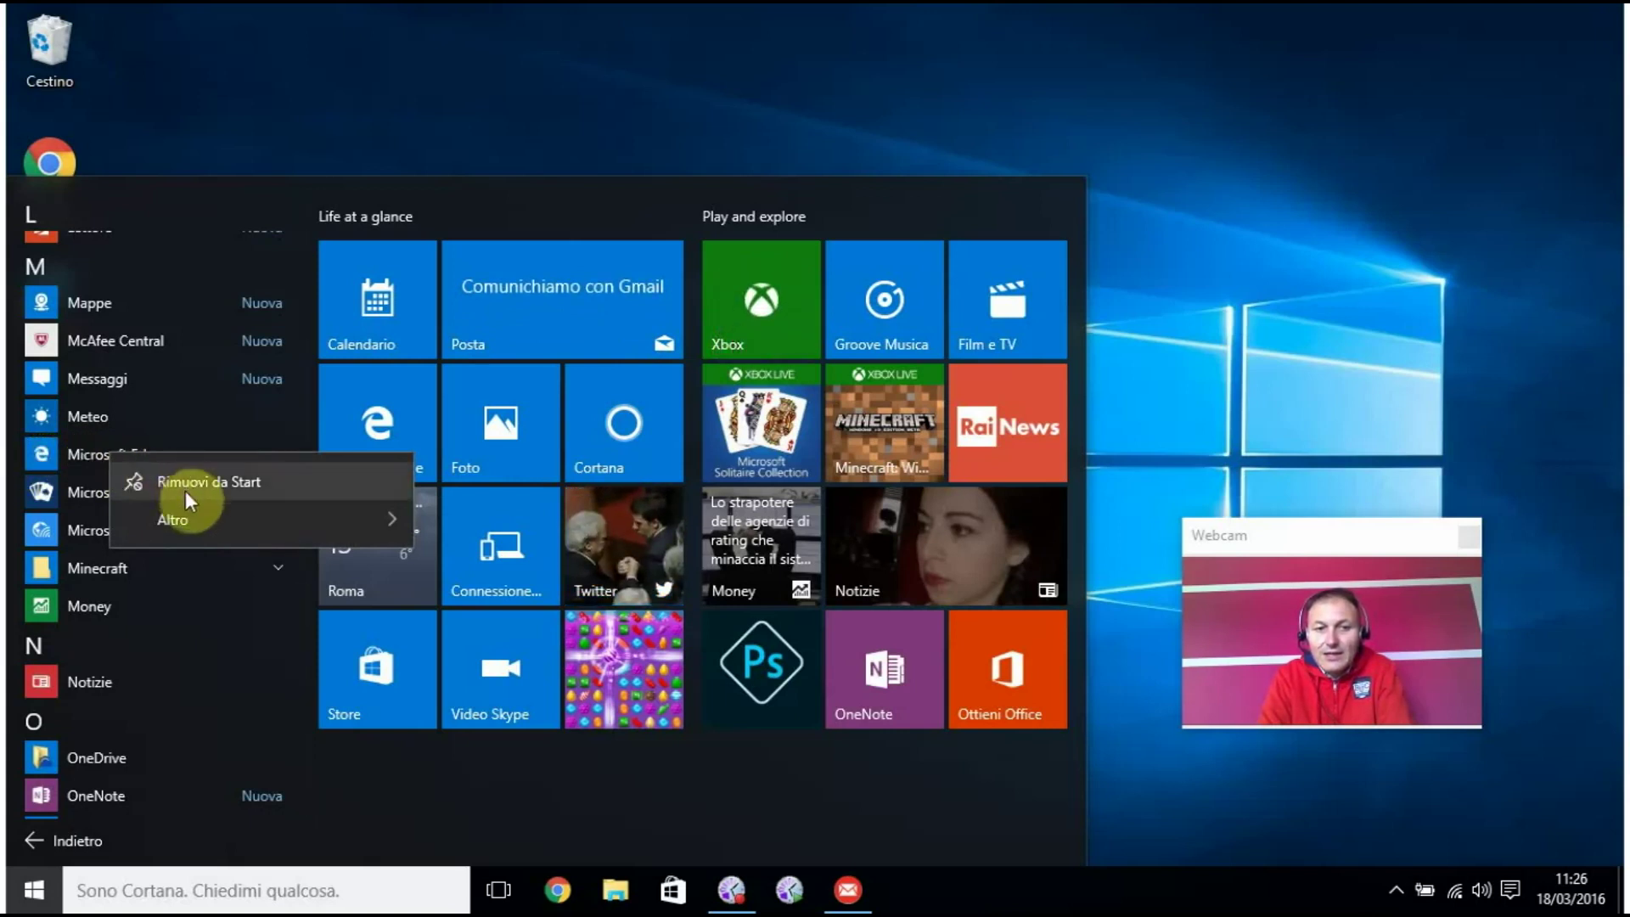
{"action": "mouse_move", "coordinate": [201, 532]}
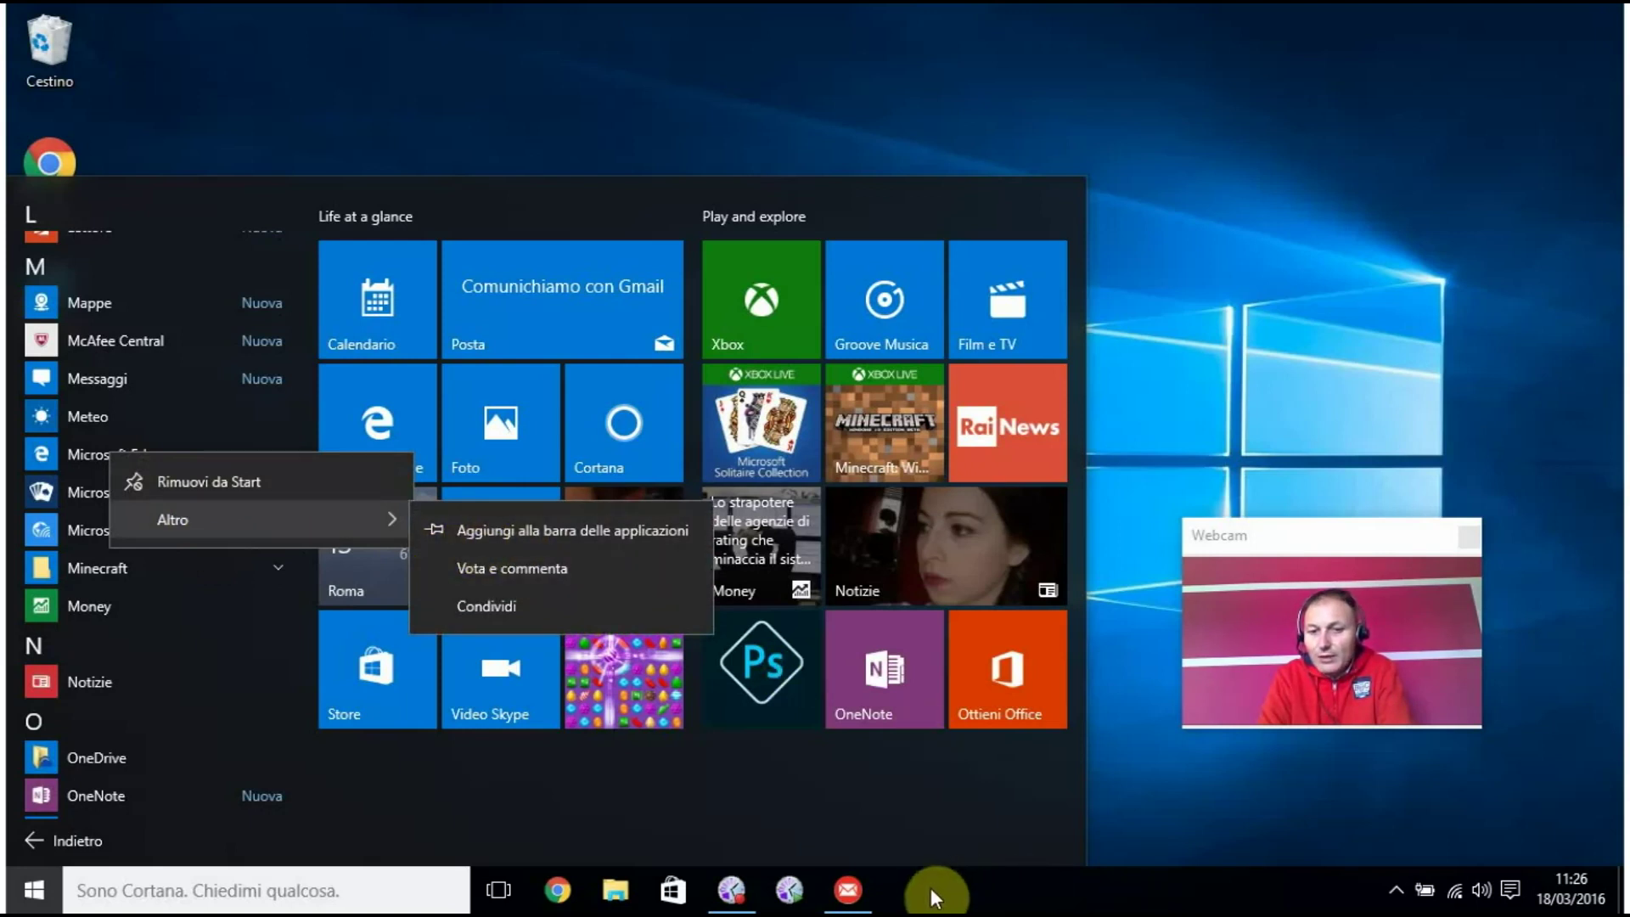
{"action": "left_click", "coordinate": [615, 530]}
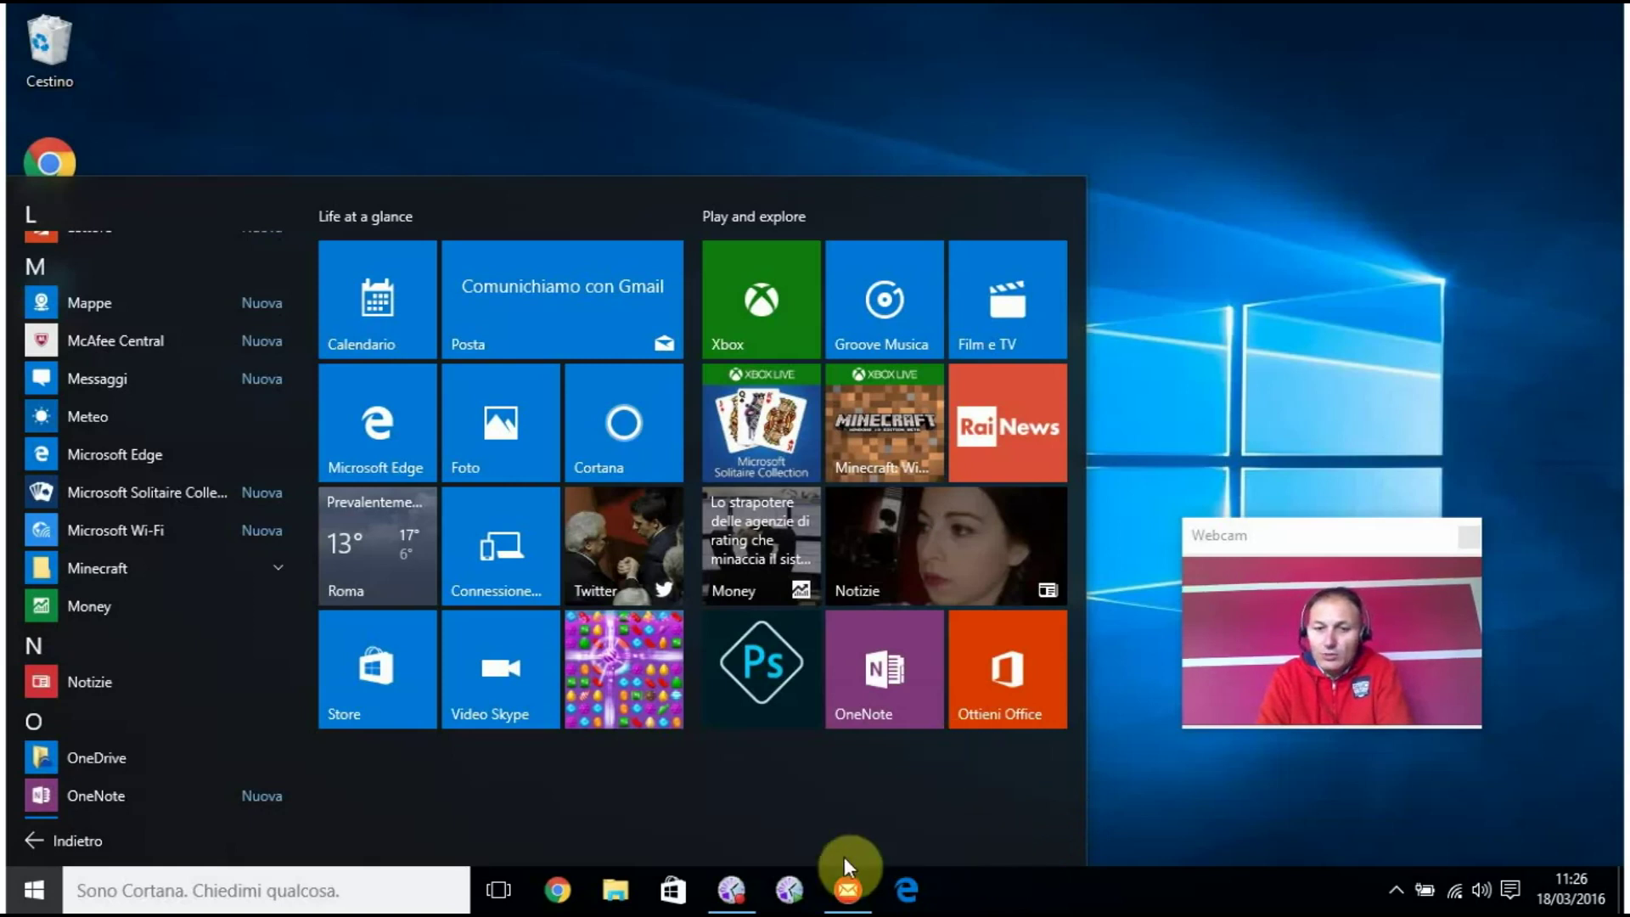
Step: Move the Microsoft Edge icon ahead of Google Chrome on the taskbar, and create a desktop shortcut for Edge from the app list
{"action": "right_click", "coordinate": [905, 884]}
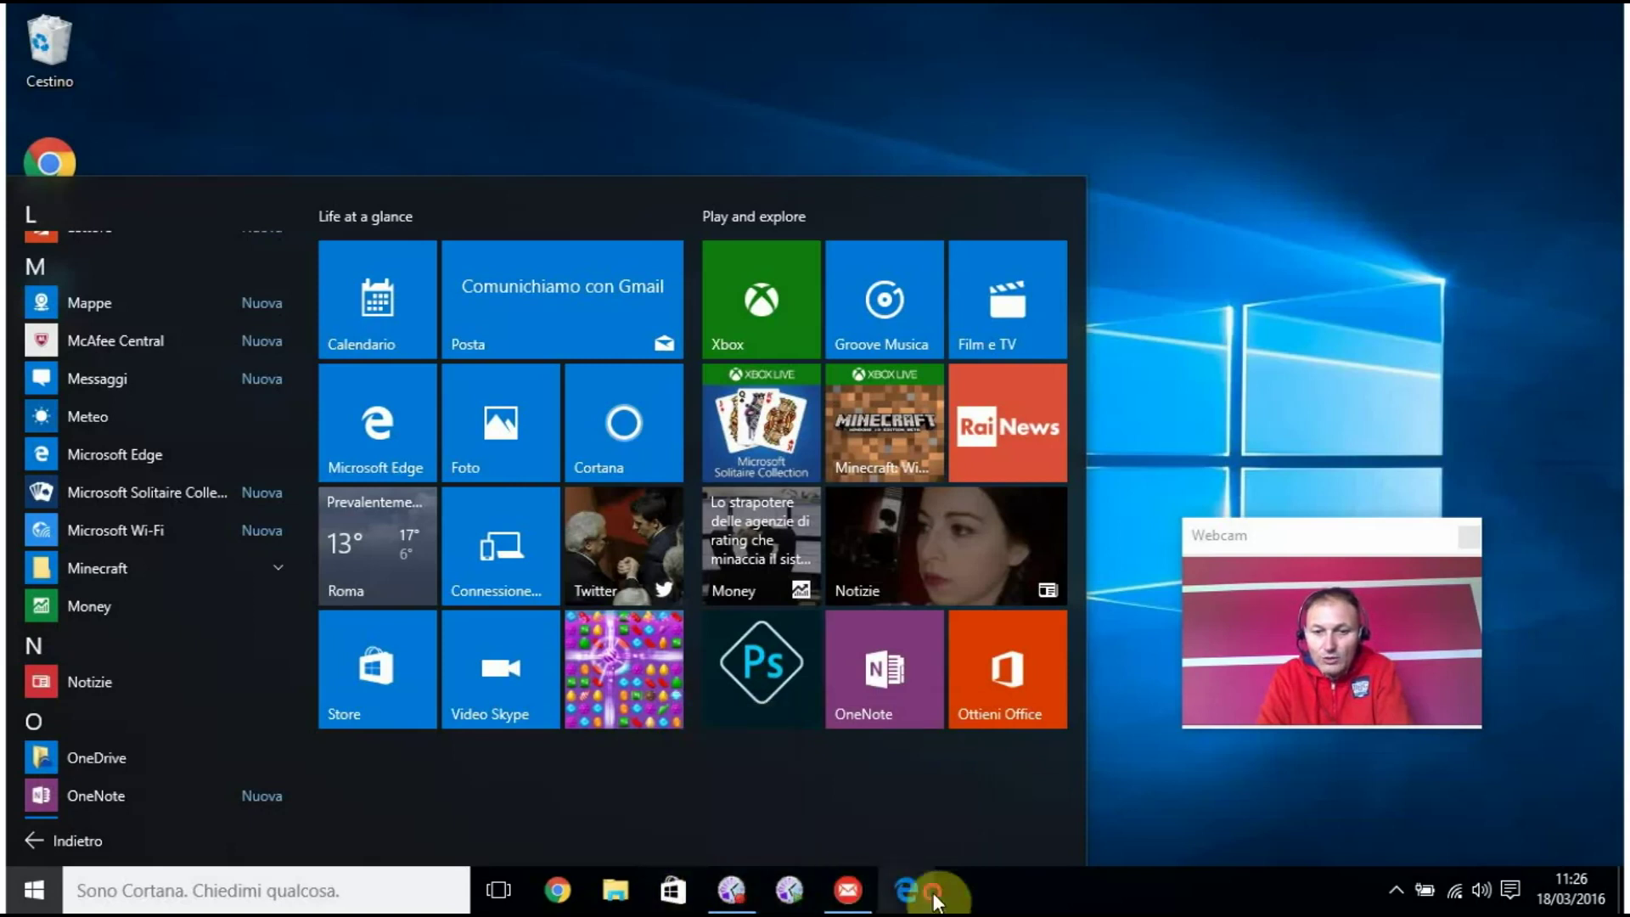
{"action": "left_click_drag", "start_coordinate": [917, 890], "coordinate": [577, 865]}
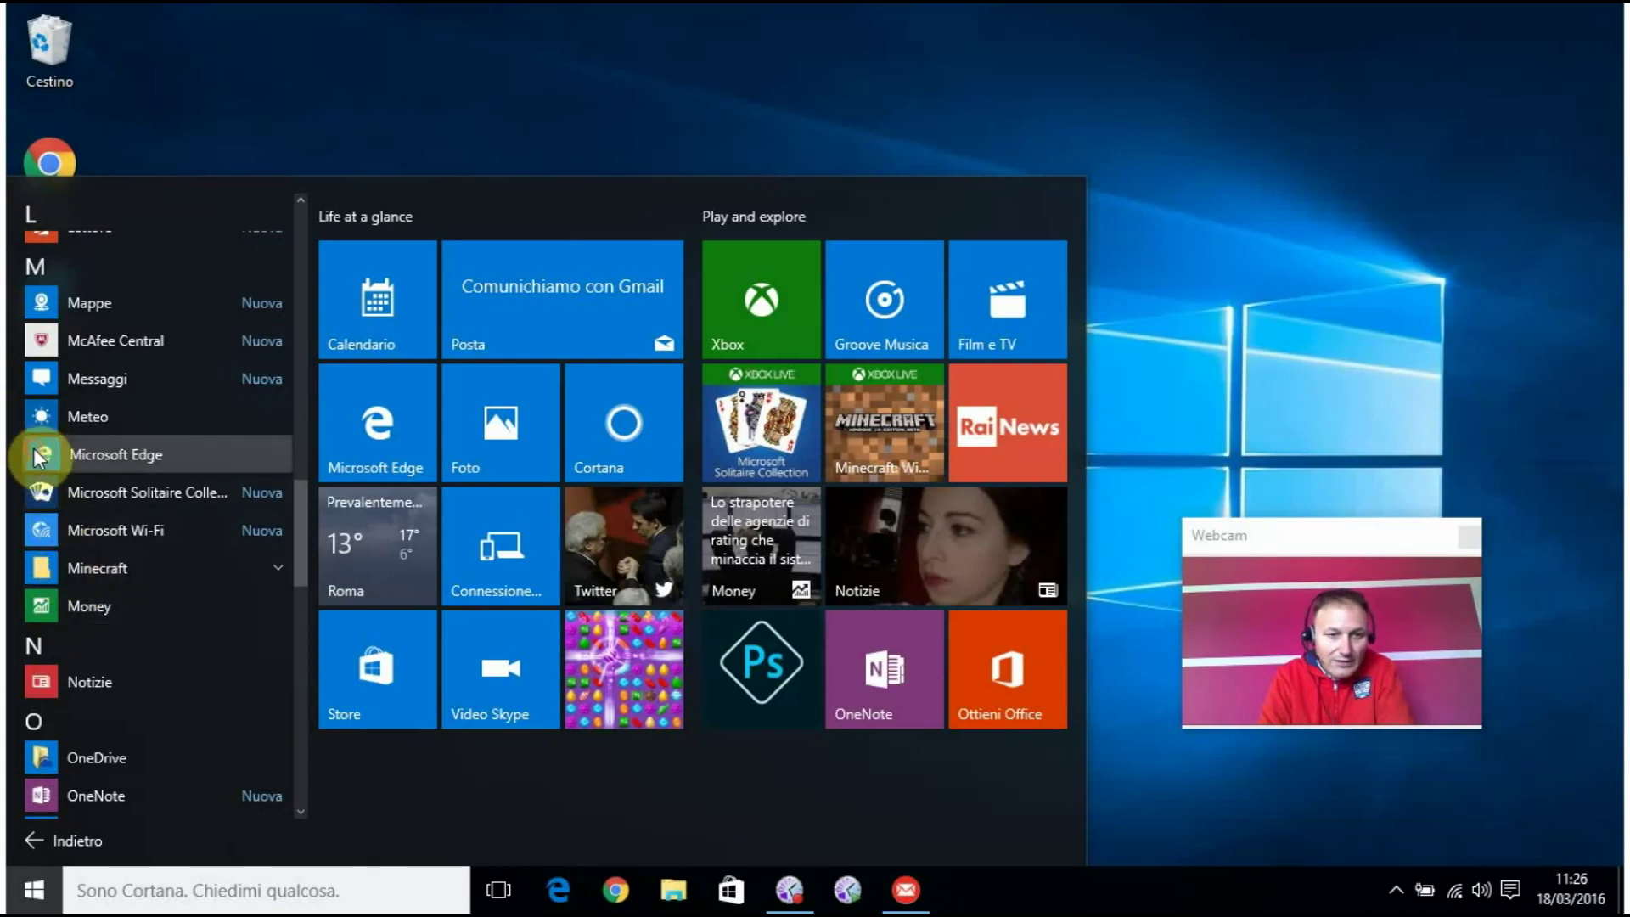
{"action": "left_click_drag", "start_coordinate": [33, 446], "coordinate": [191, 82]}
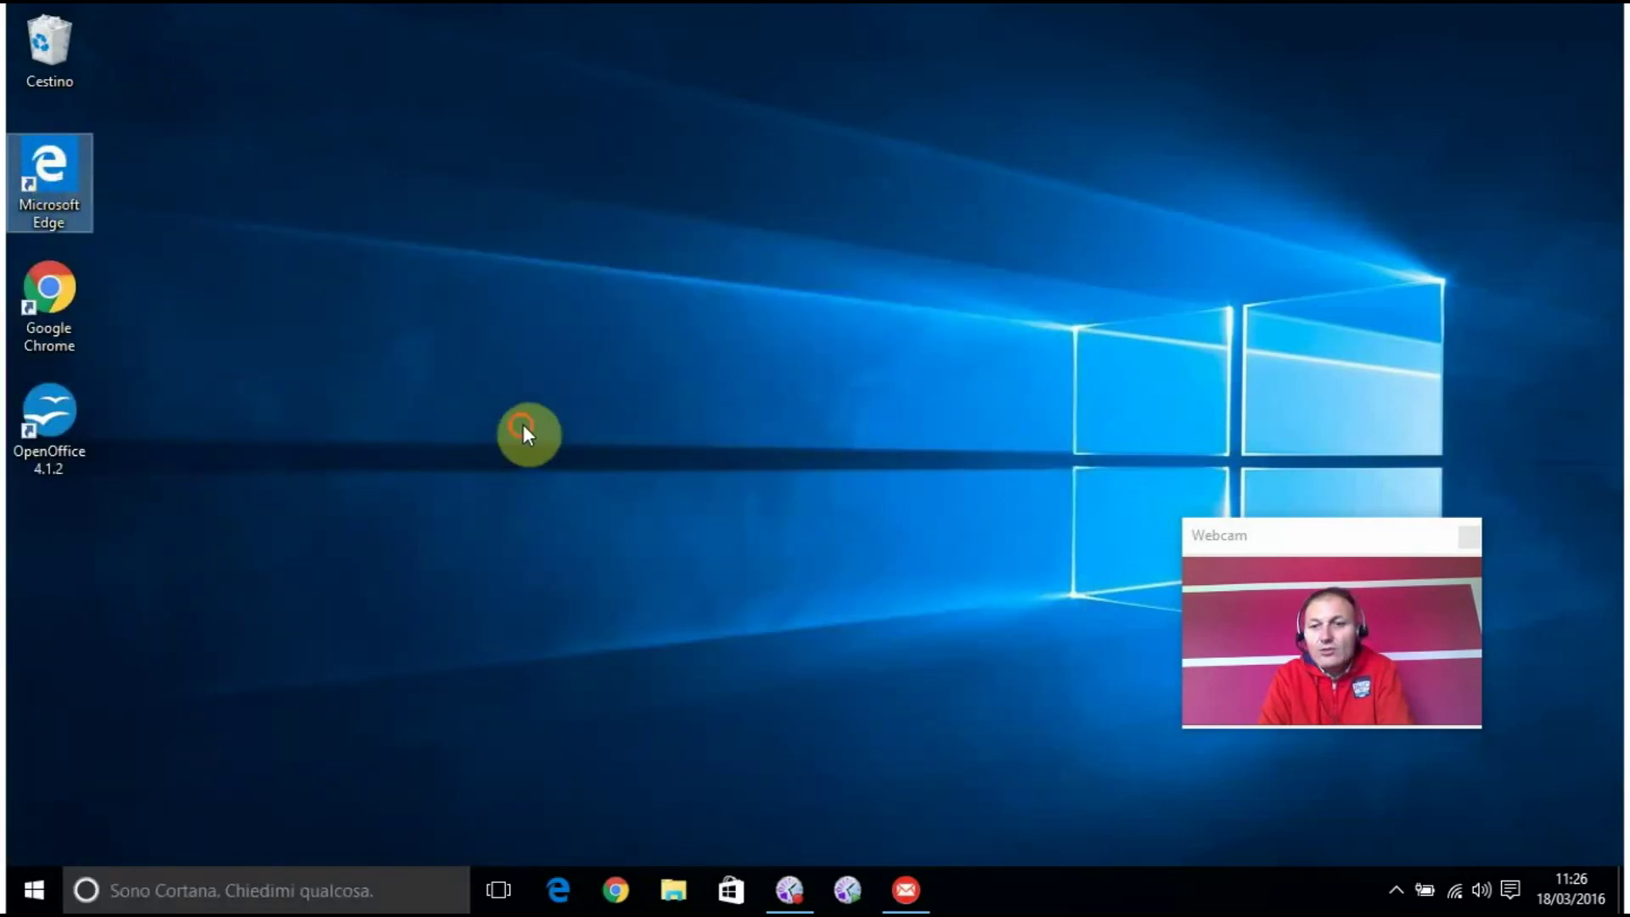
Step: Create a desktop shortcut for the Meteo app from the Start menu's full app list
{"action": "left_click", "coordinate": [33, 890]}
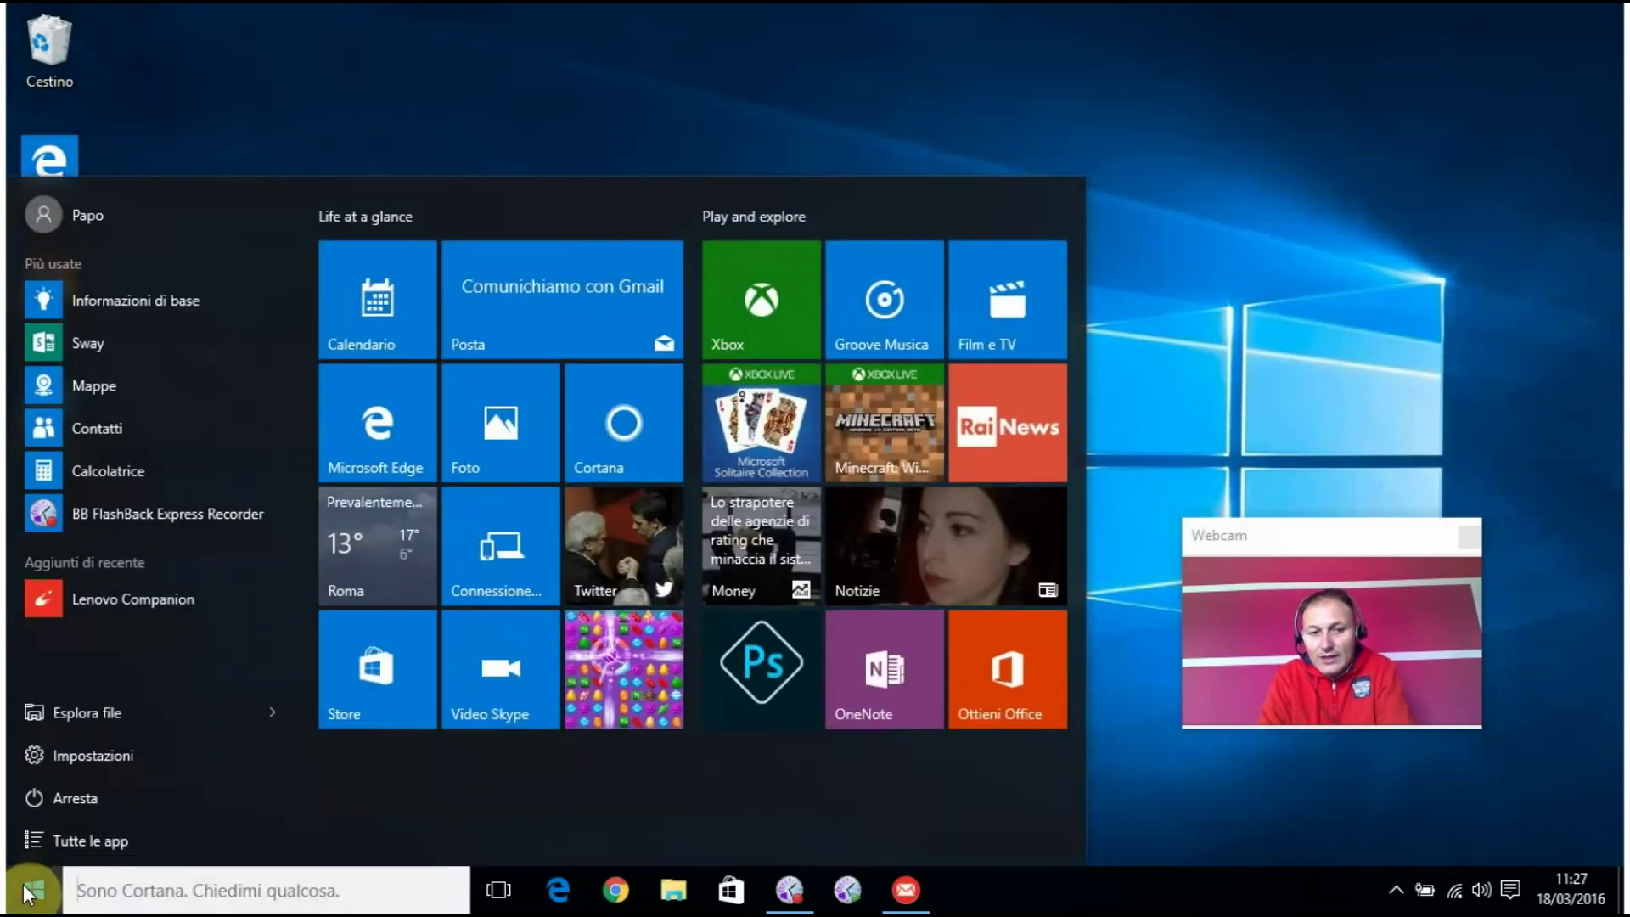
{"action": "left_click", "coordinate": [80, 831]}
{"action": "scroll", "coordinate": [94, 615], "scroll_direction": "down", "scroll_amount": 5}
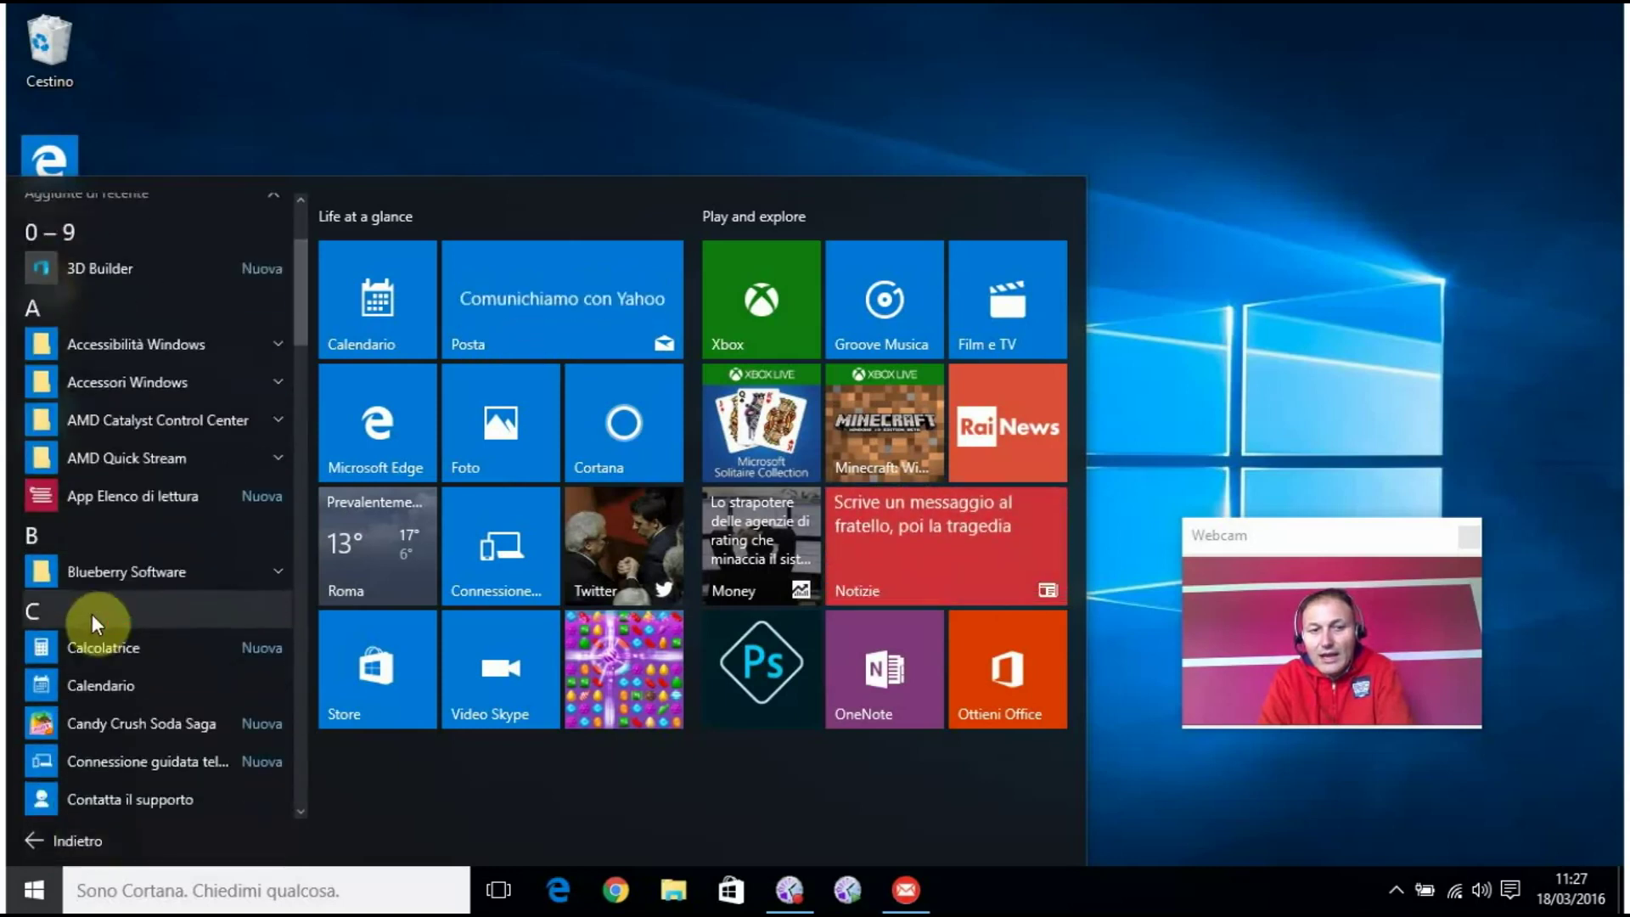
{"action": "scroll", "coordinate": [81, 621], "scroll_direction": "down", "scroll_amount": 5}
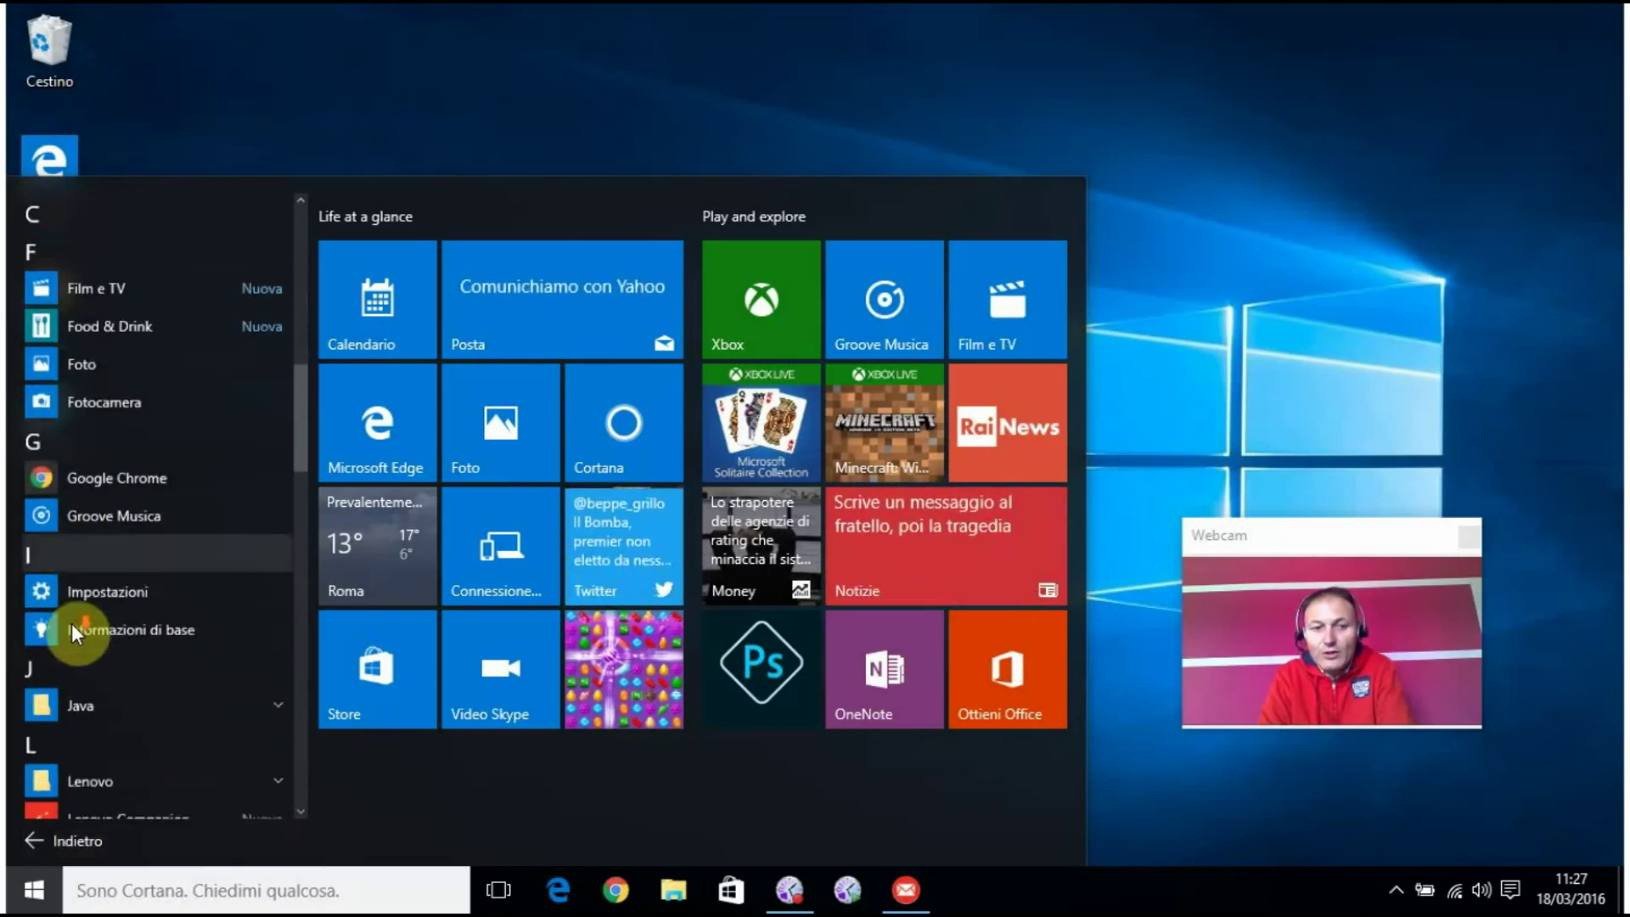
{"action": "scroll", "coordinate": [83, 599], "scroll_direction": "down", "scroll_amount": 3}
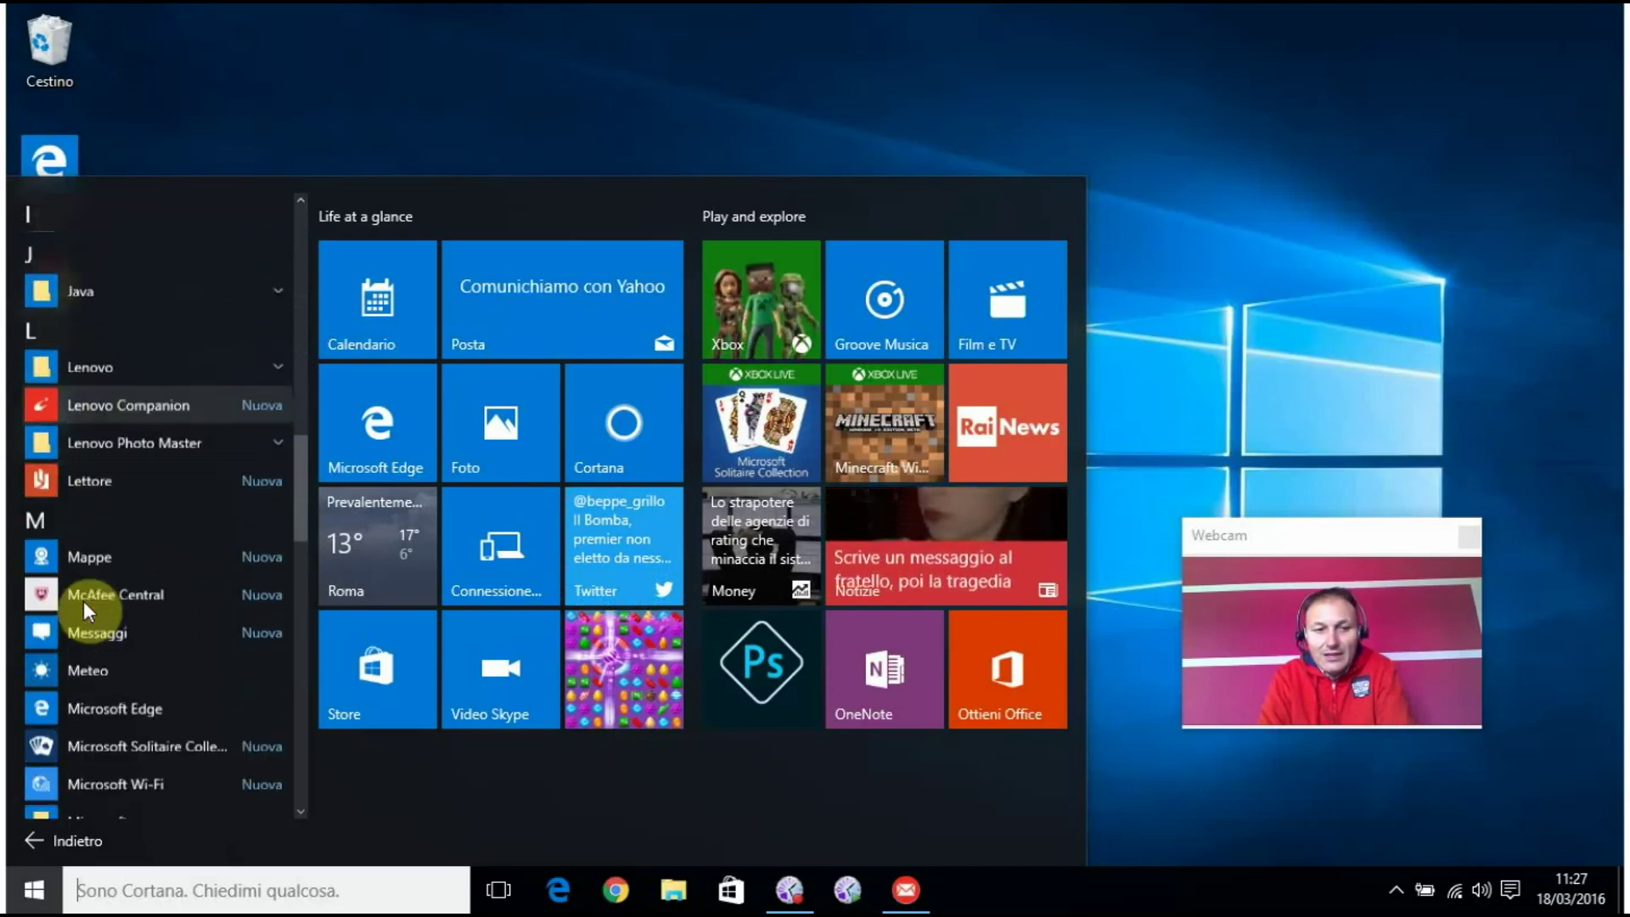
{"action": "scroll", "coordinate": [84, 603], "scroll_direction": "down", "scroll_amount": 2}
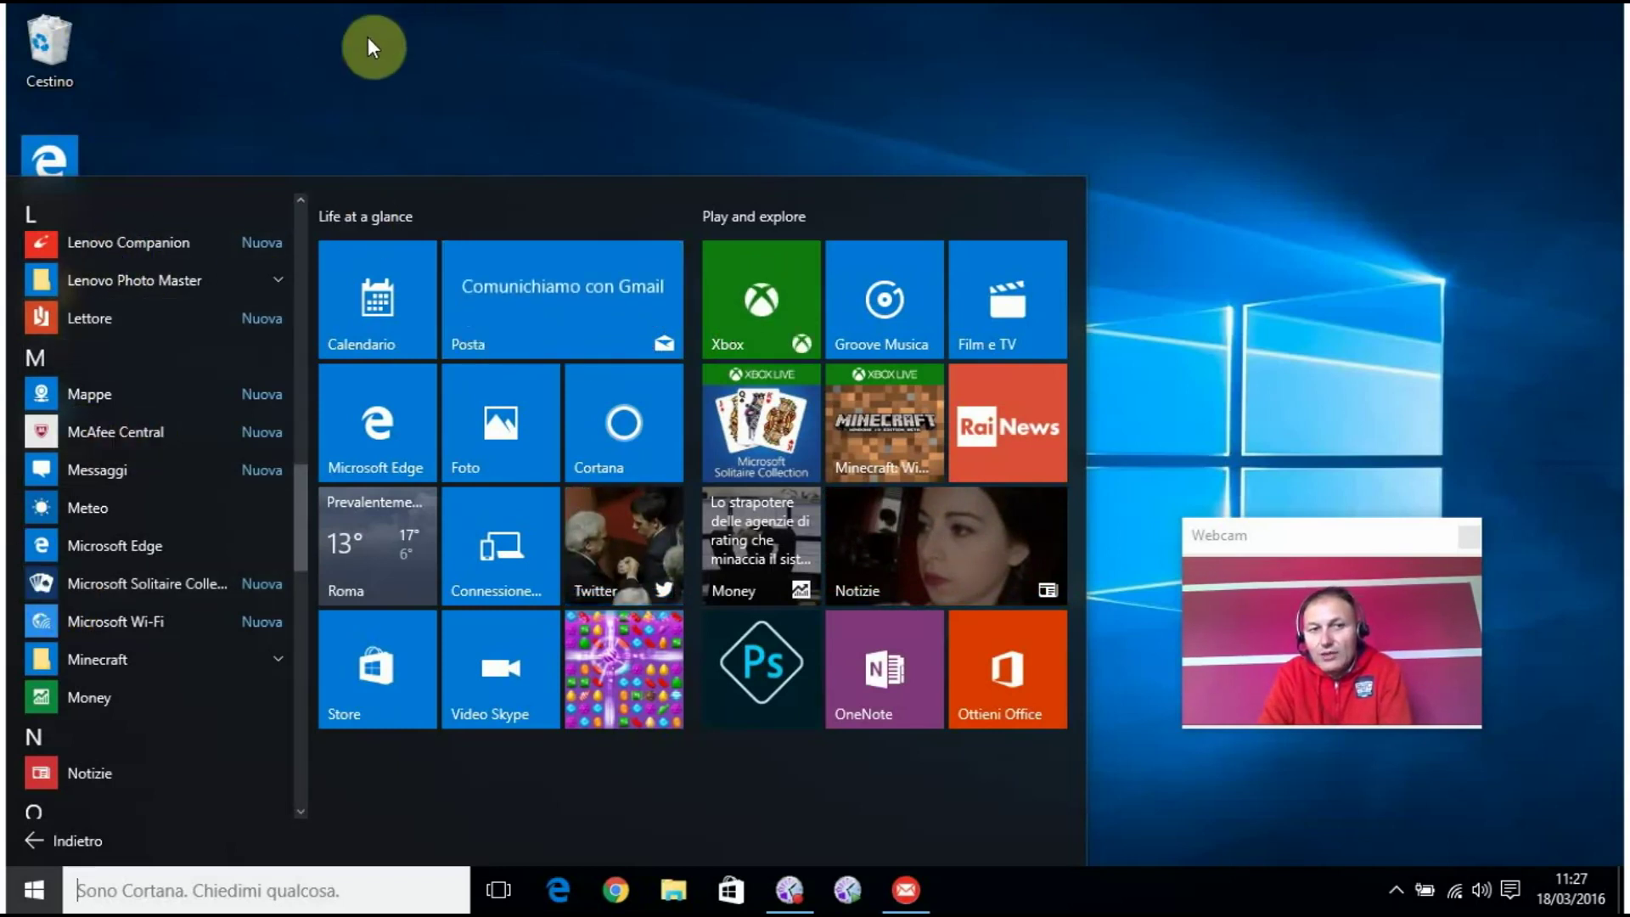
{"action": "left_click_drag", "start_coordinate": [42, 505], "coordinate": [182, 60]}
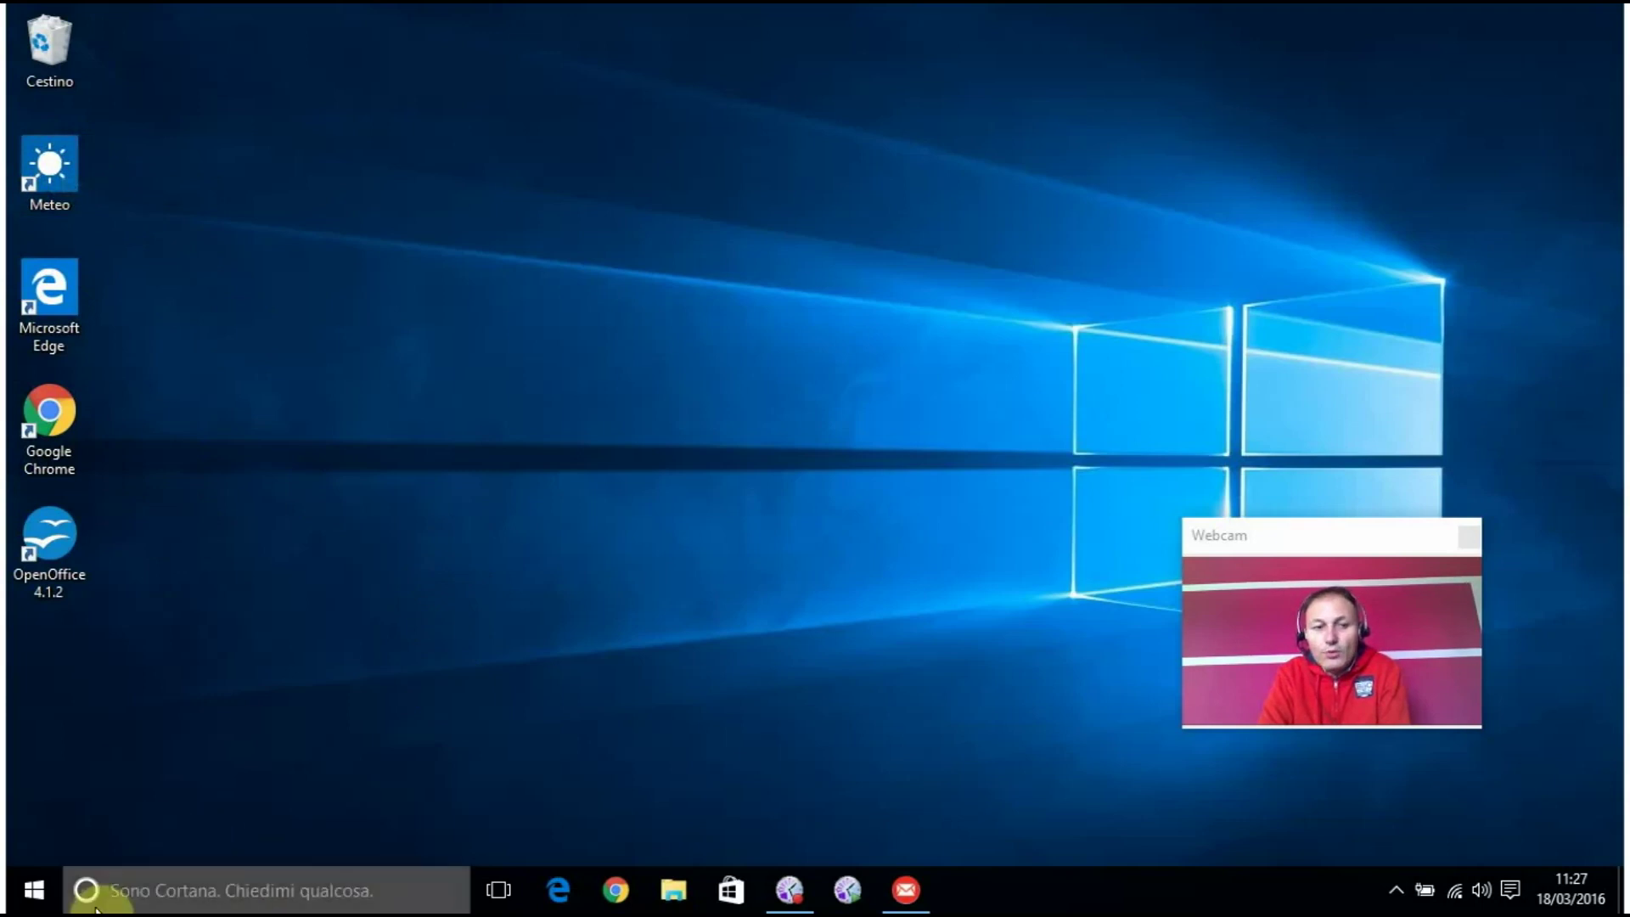
Step: Pin Meteo to the taskbar again from the Start menu's full app list and close the Start menu
{"action": "left_click", "coordinate": [23, 889]}
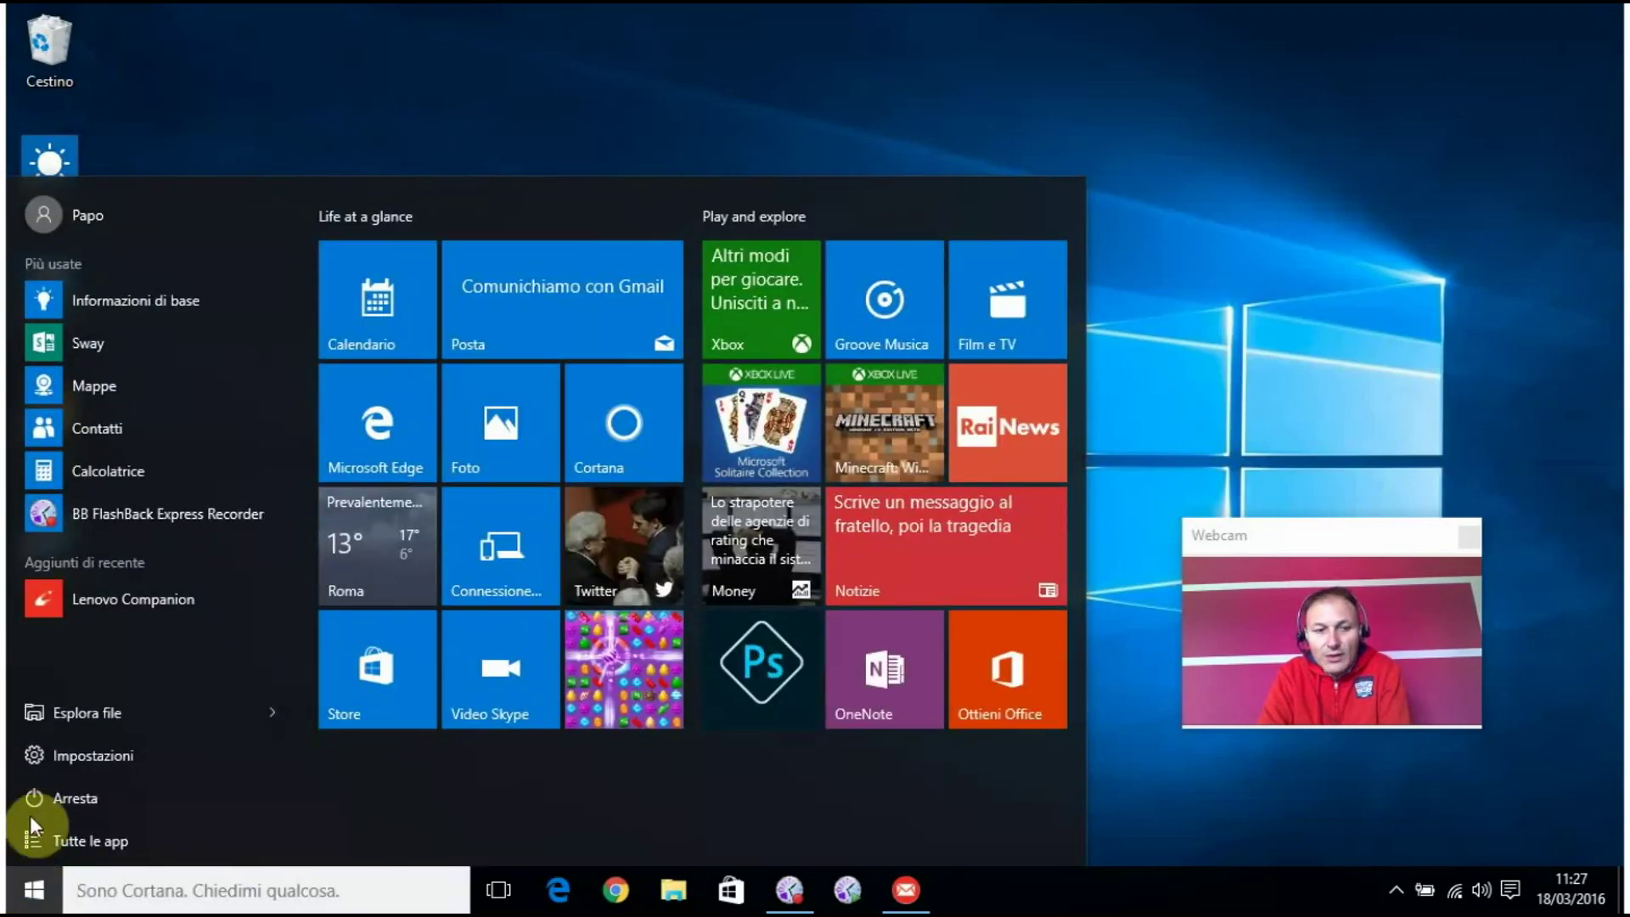
{"action": "left_click", "coordinate": [54, 829]}
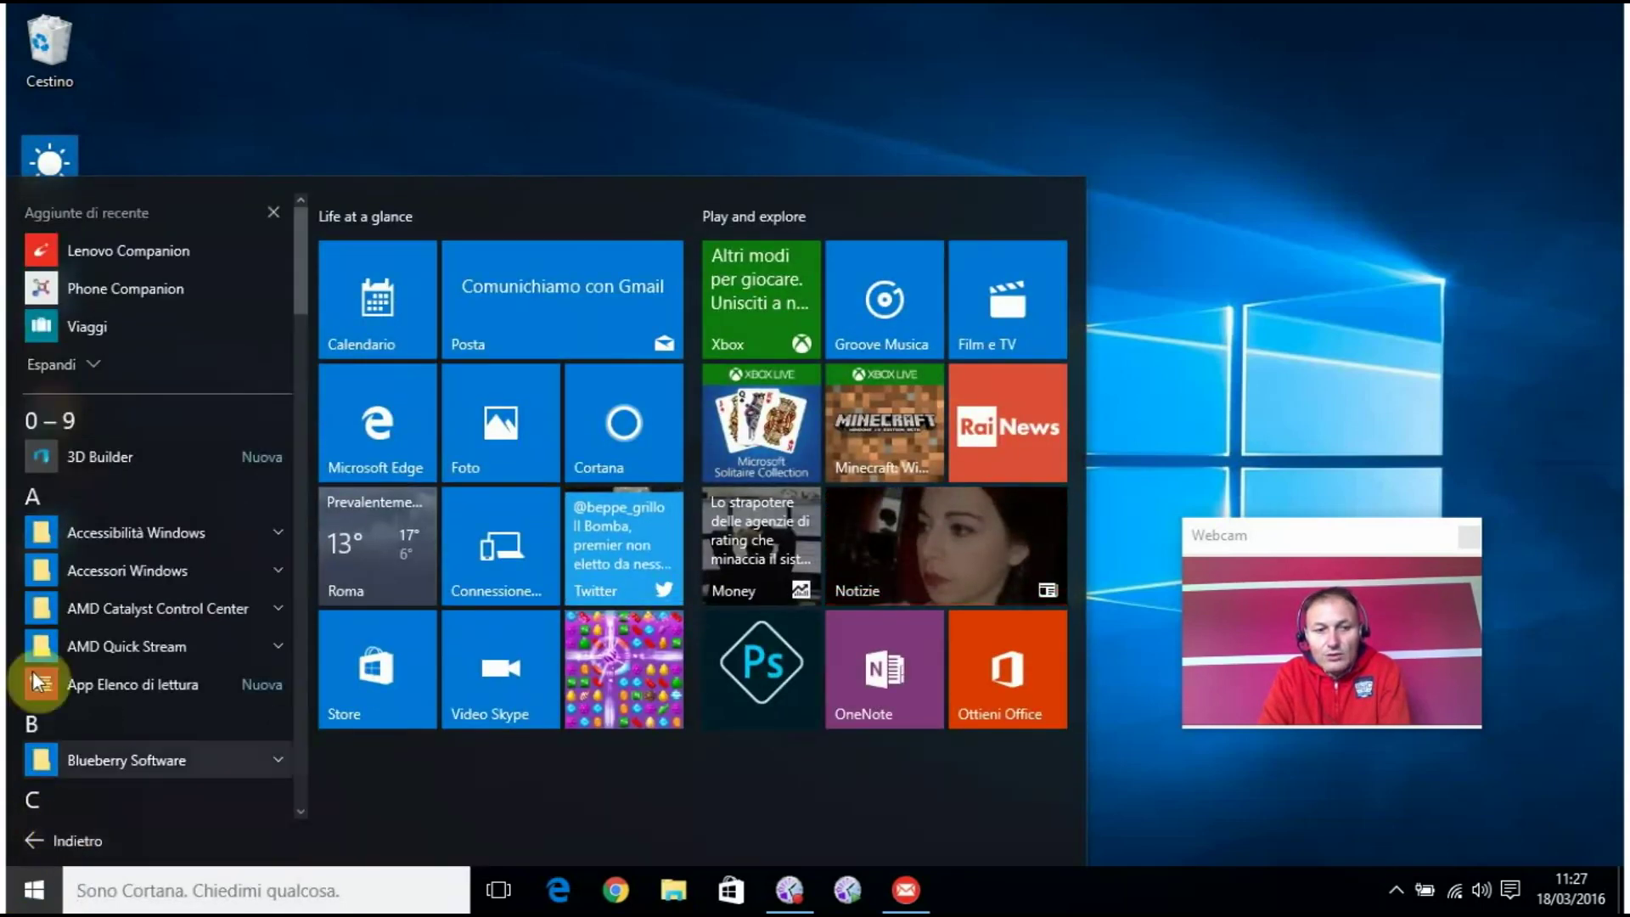
{"action": "scroll", "coordinate": [79, 558], "scroll_direction": "down", "scroll_amount": 8}
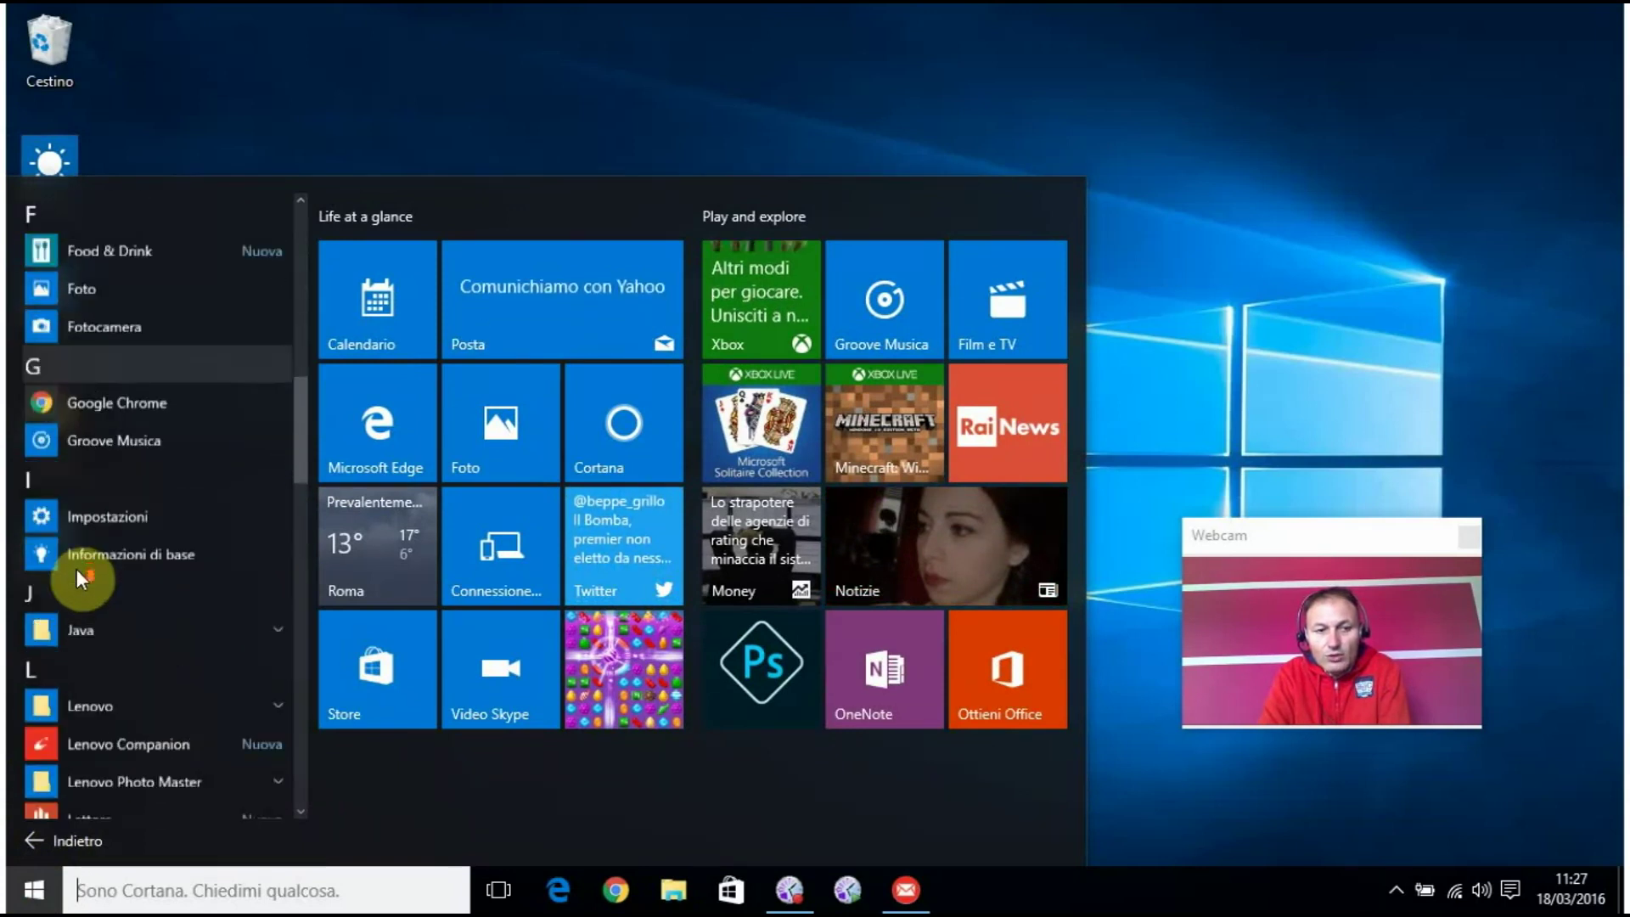
{"action": "scroll", "coordinate": [78, 563], "scroll_direction": "down", "scroll_amount": 6}
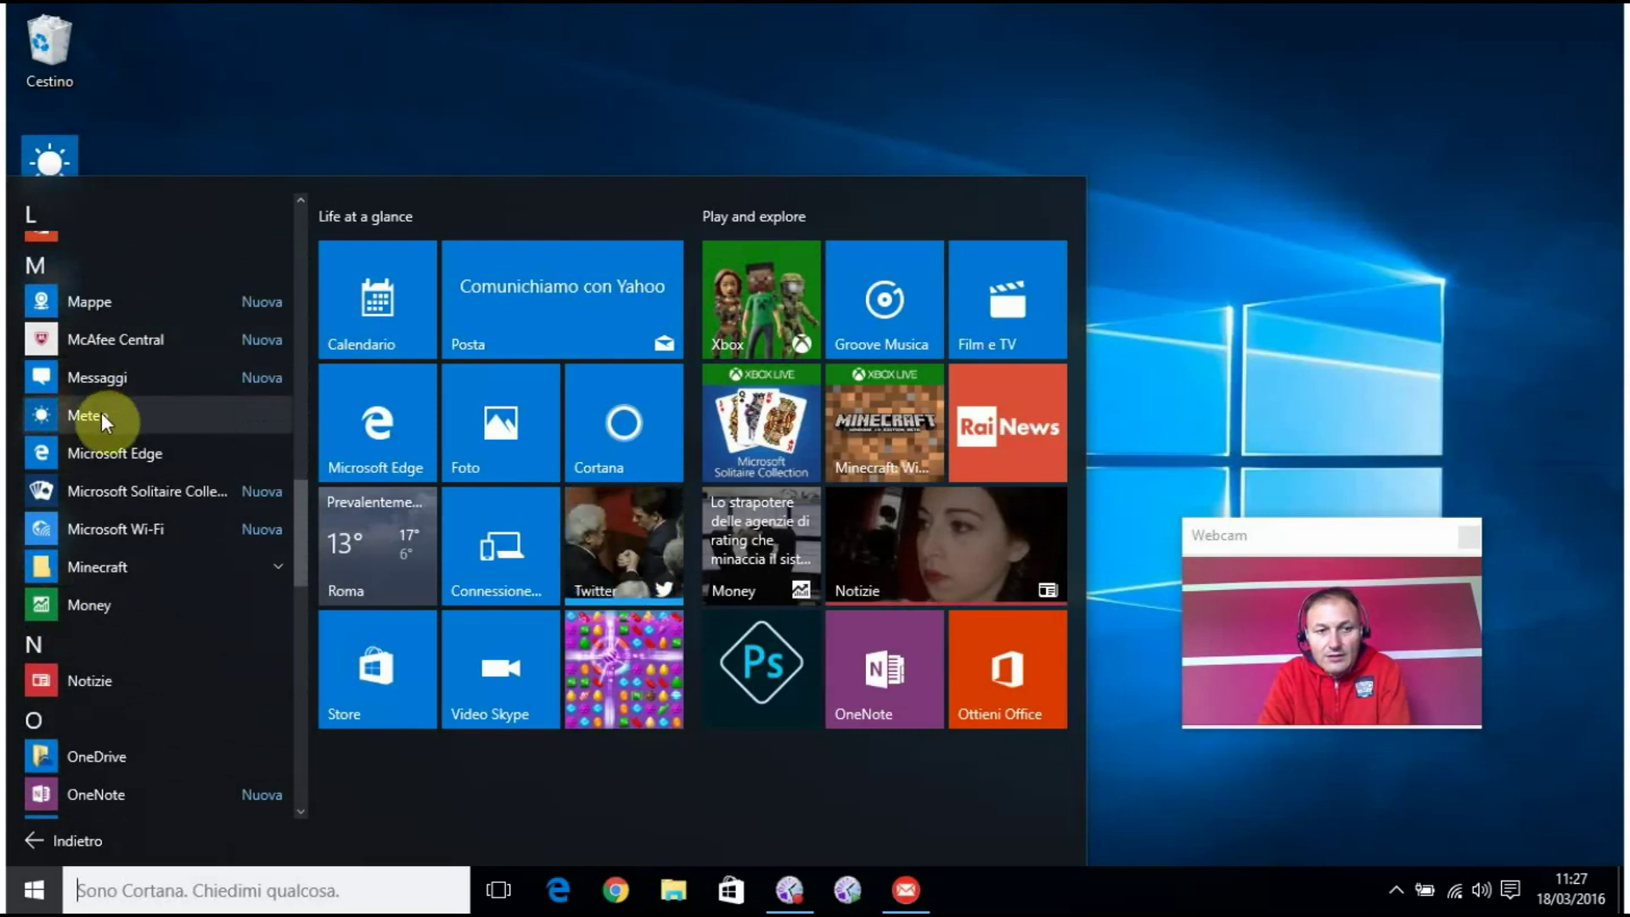
{"action": "right_click", "coordinate": [90, 420]}
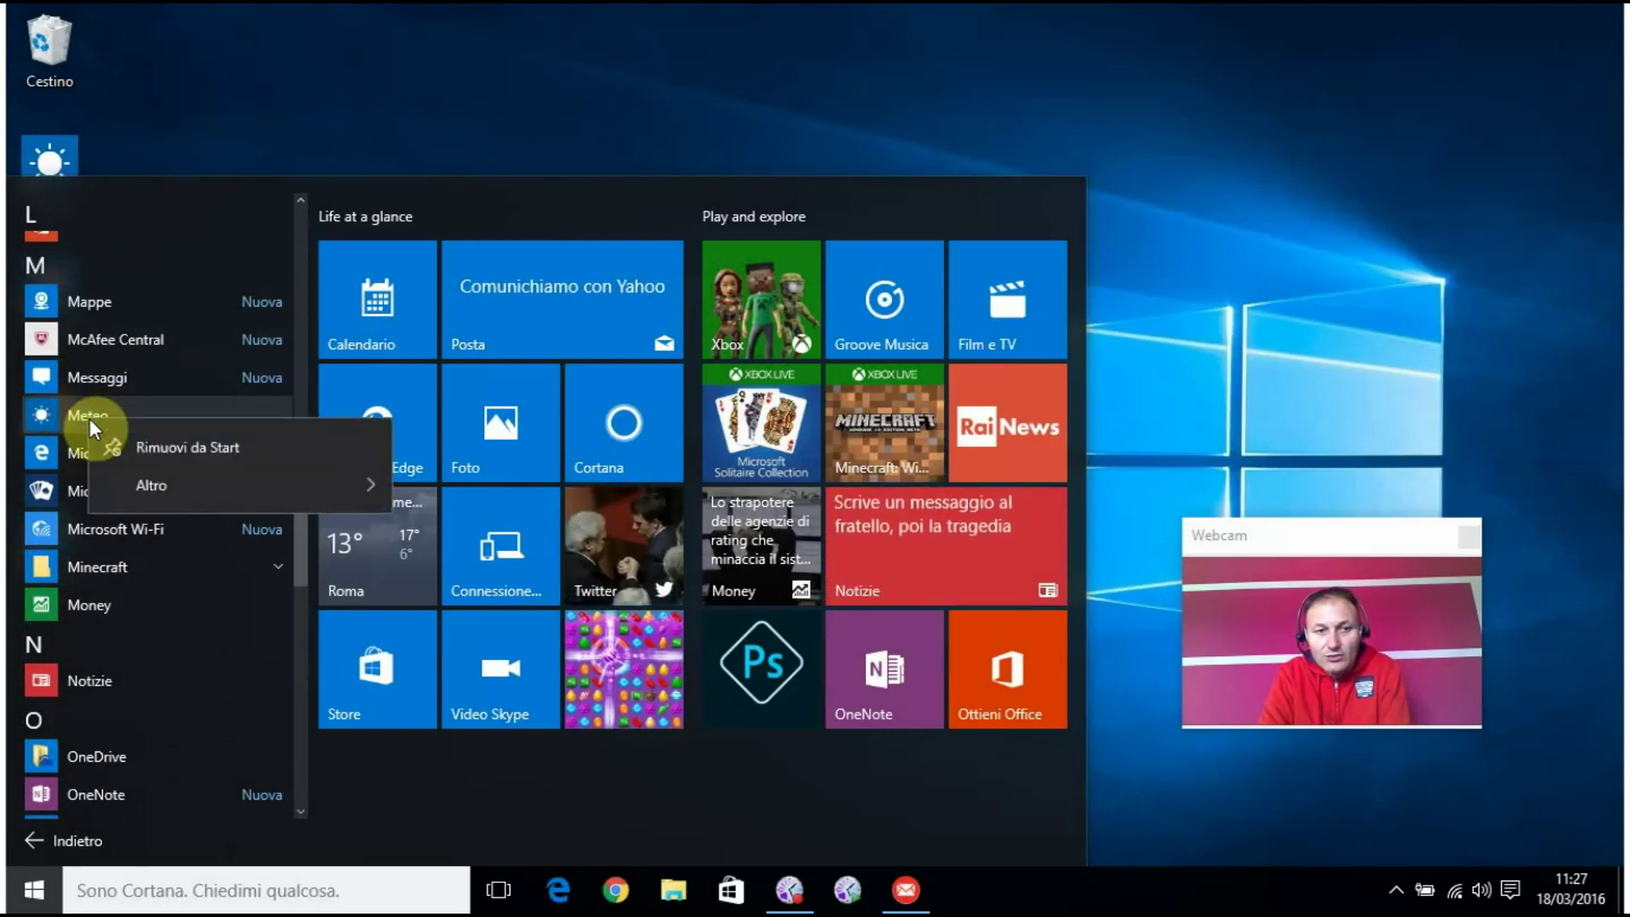
{"action": "mouse_move", "coordinate": [178, 495]}
{"action": "left_click", "coordinate": [425, 493]}
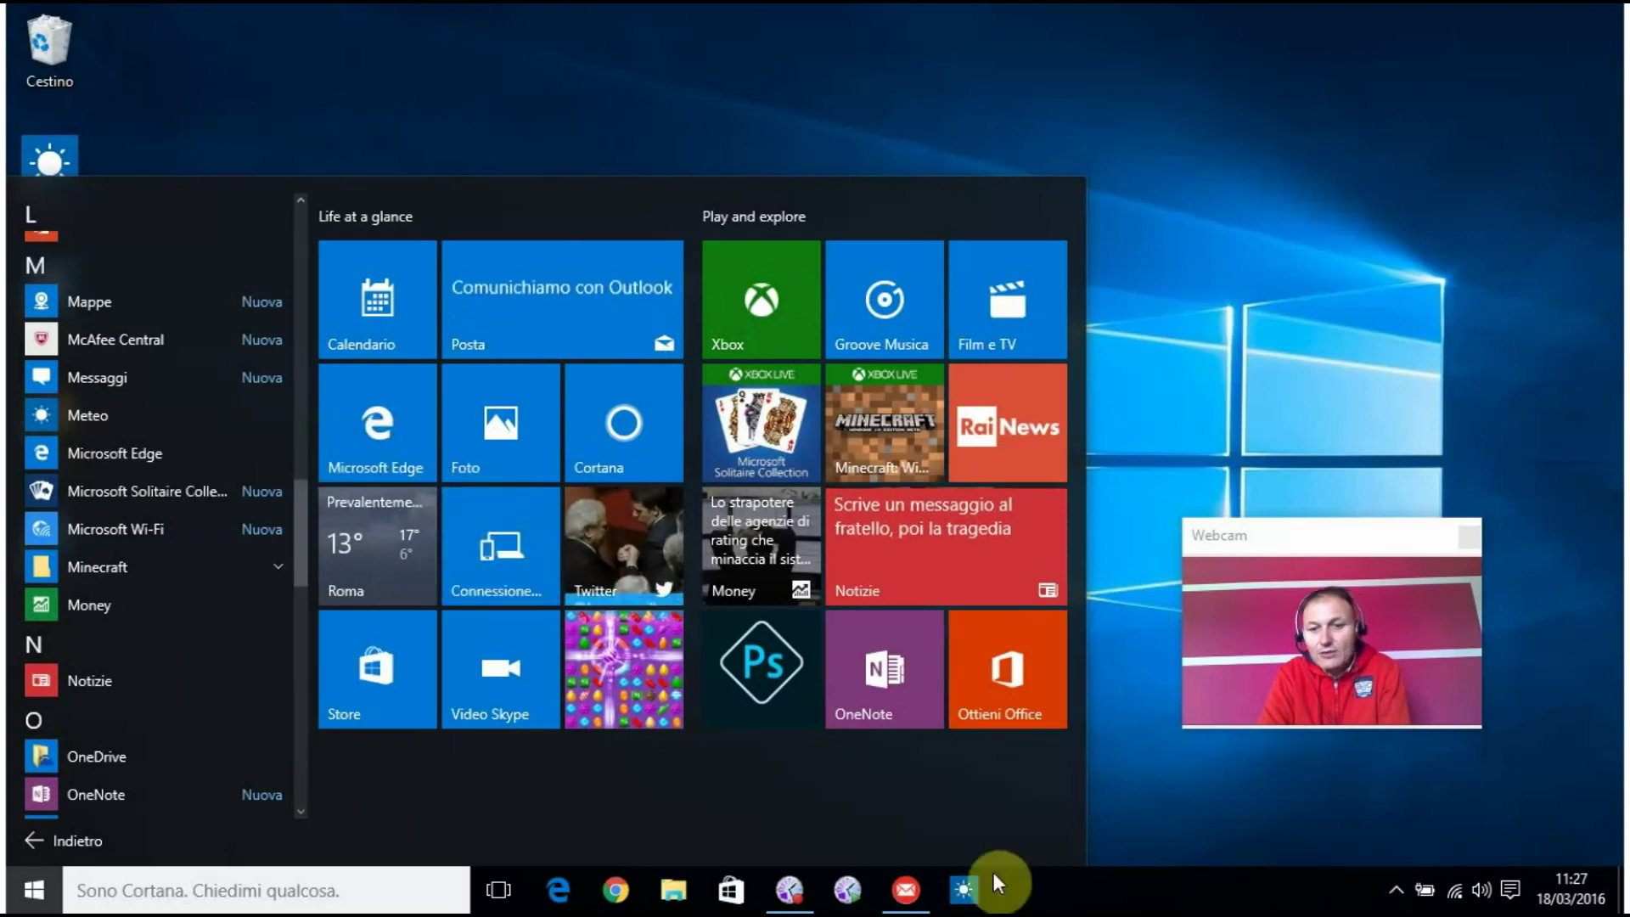
{"action": "left_click", "coordinate": [1148, 344]}
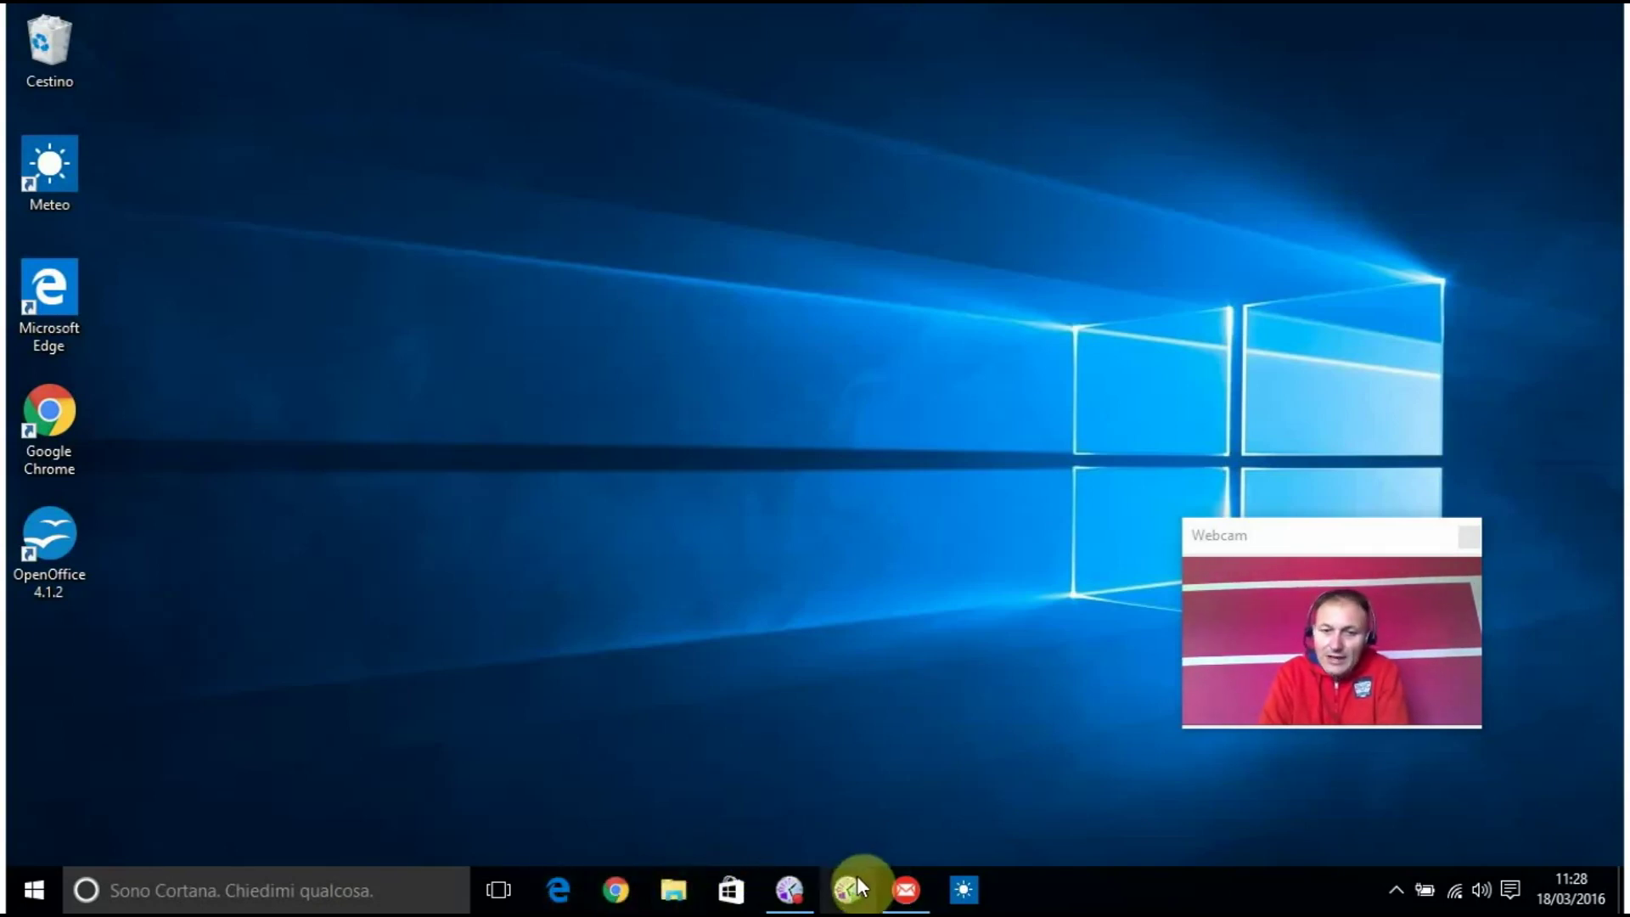
Step: Unpin the Meteo and Store apps from the taskbar
{"action": "right_click", "coordinate": [957, 896]}
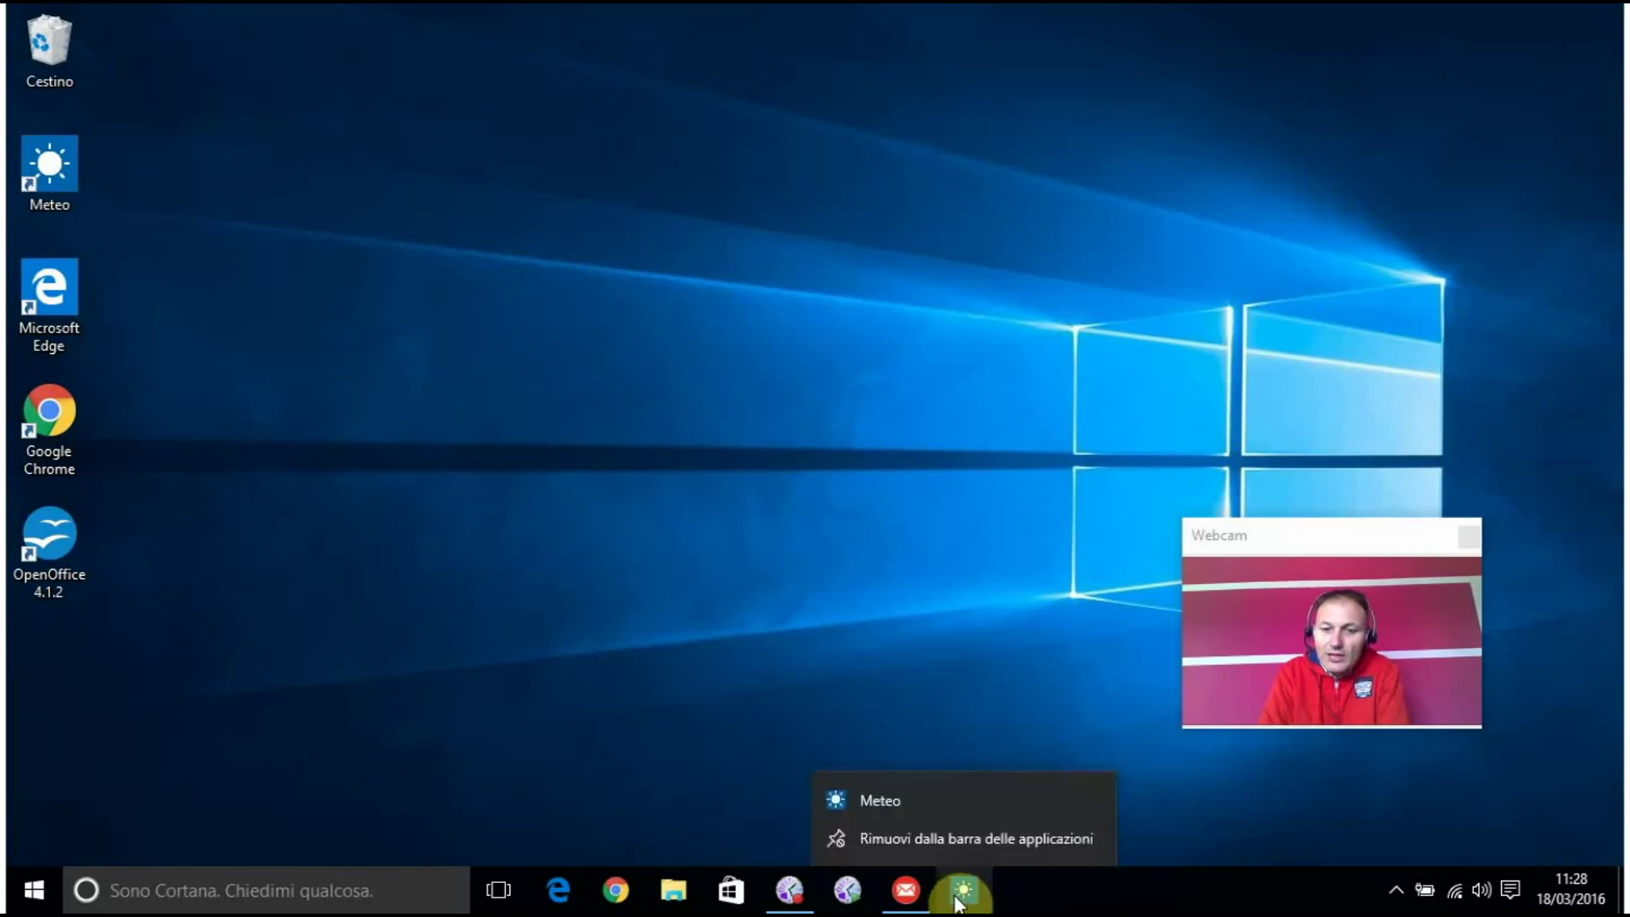
{"action": "left_click", "coordinate": [934, 839]}
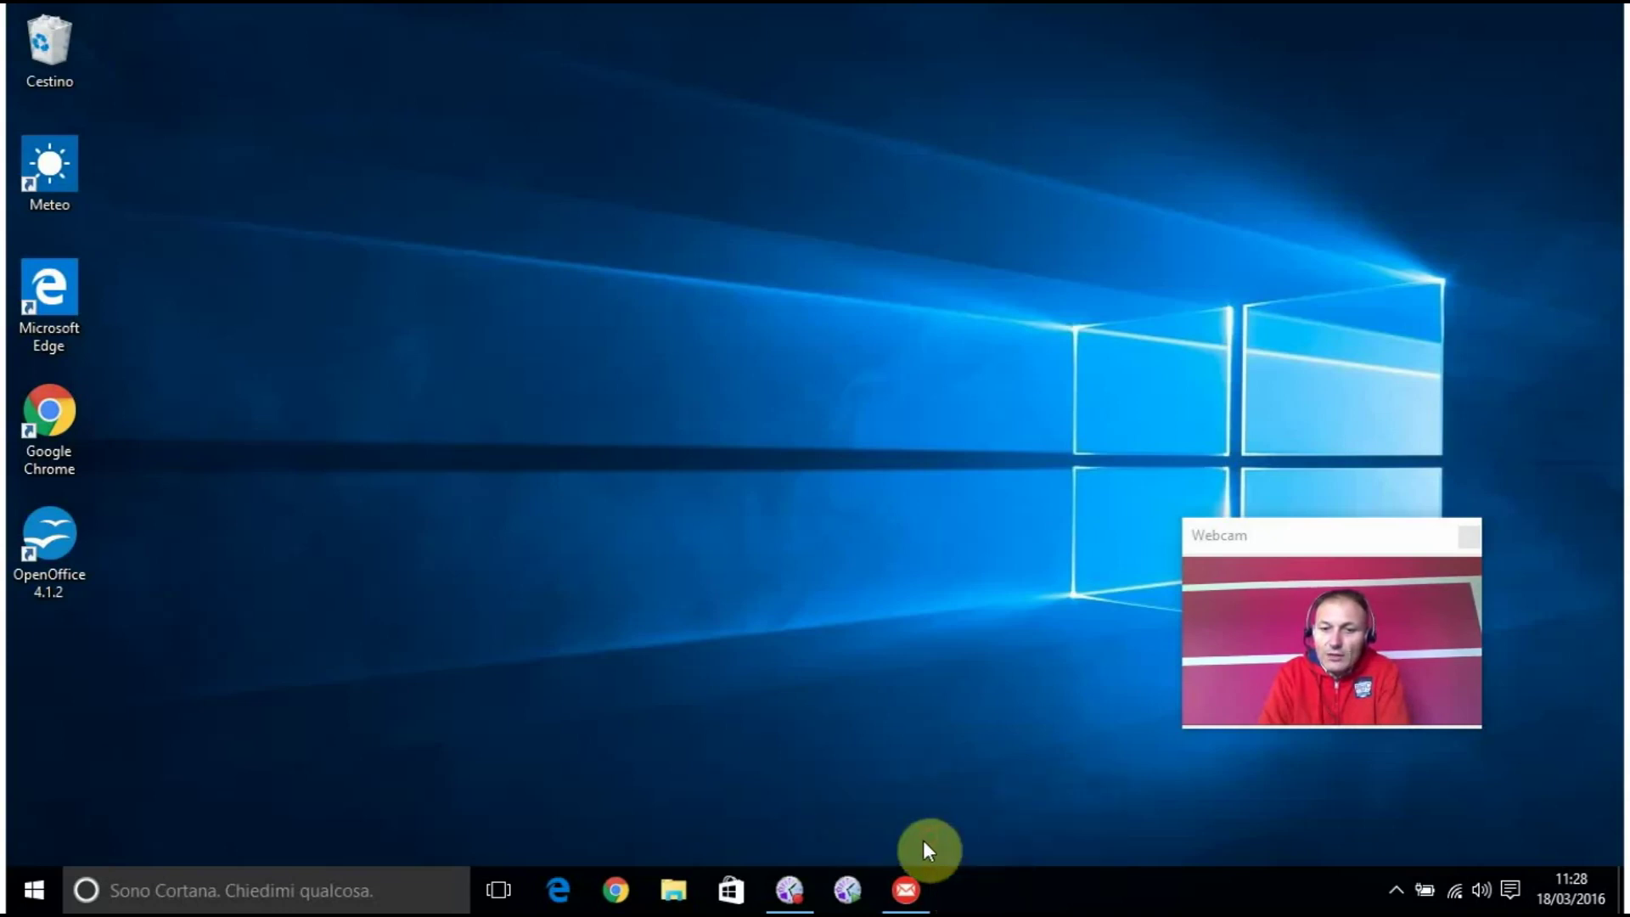
{"action": "right_click", "coordinate": [720, 895]}
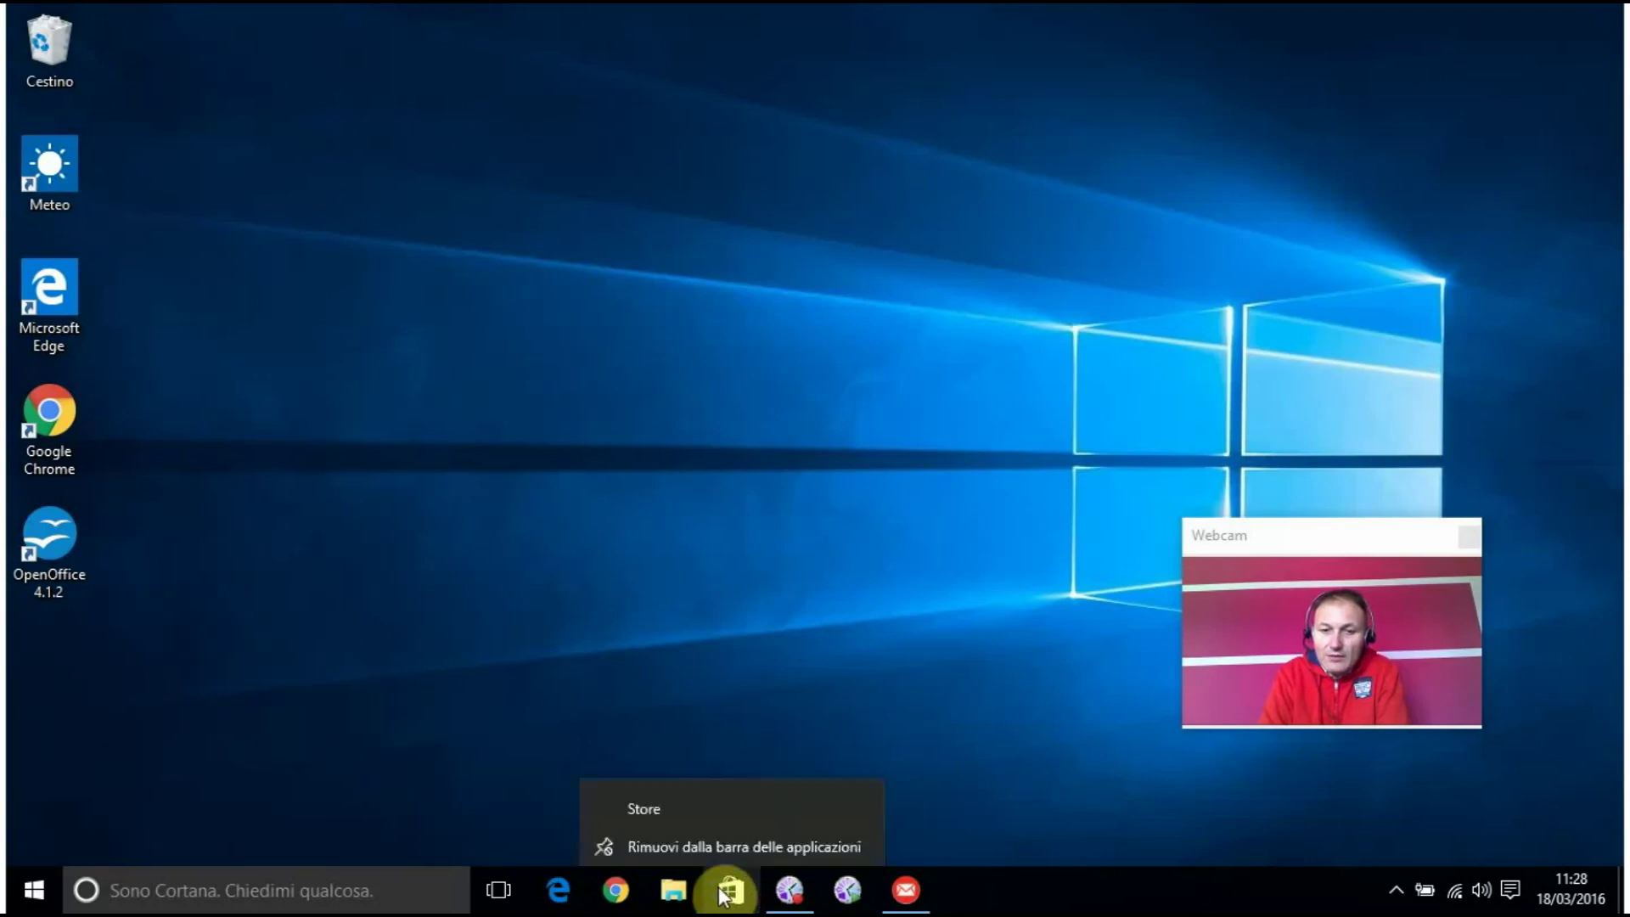
{"action": "left_click", "coordinate": [713, 836]}
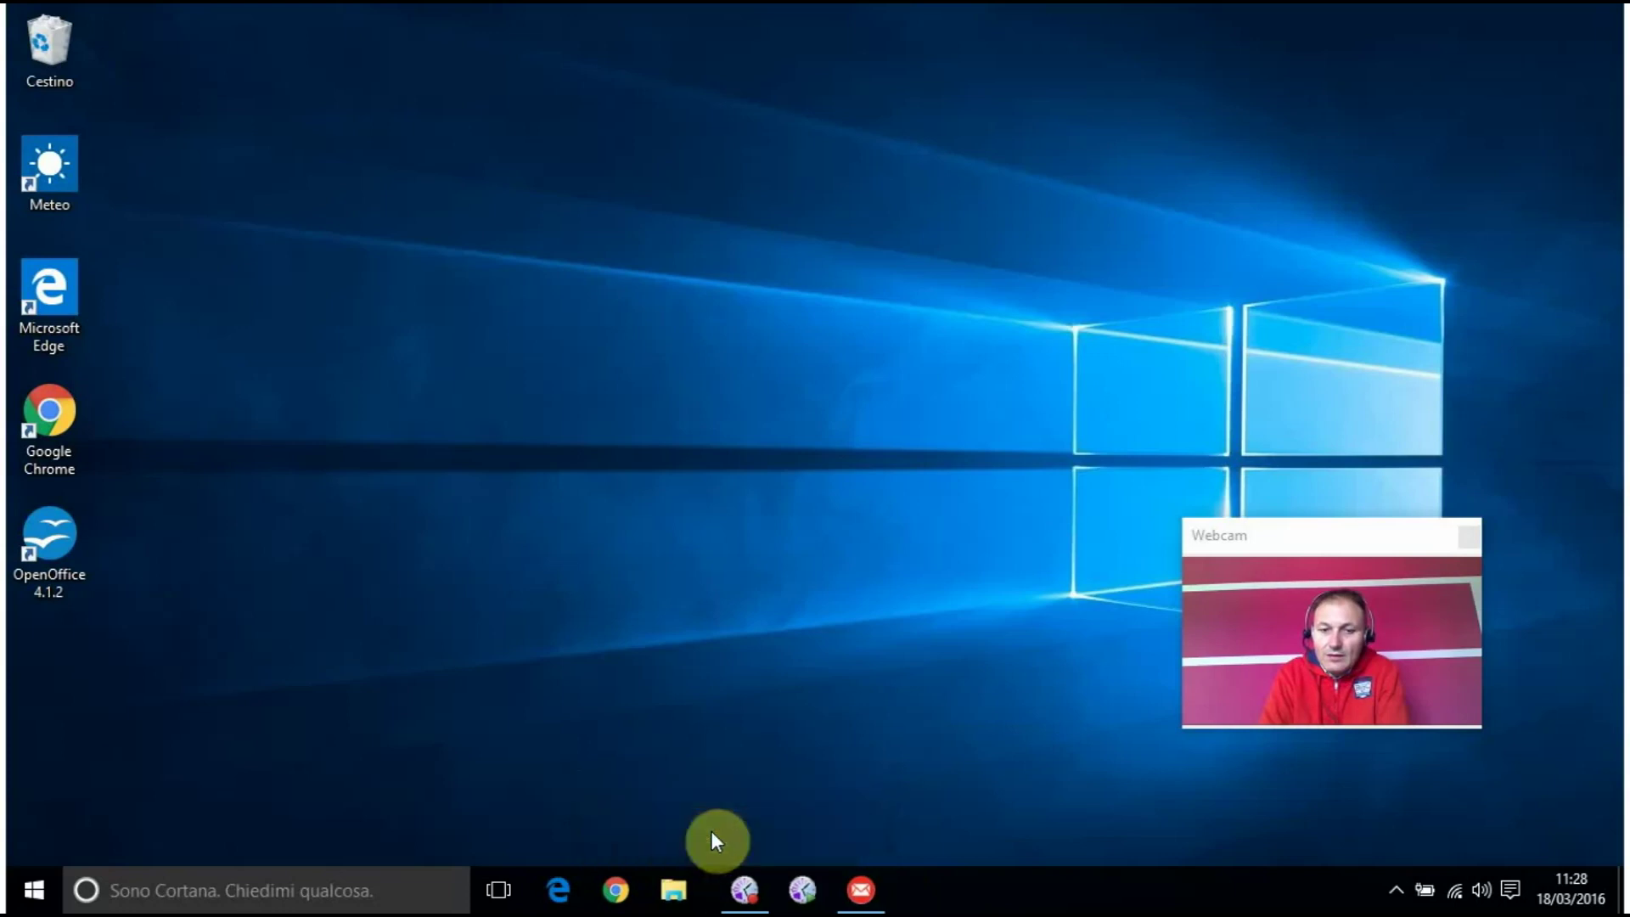
Step: Unpin Microsoft Edge from the taskbar and move the Meteo and Microsoft Edge desktop shortcuts to the Recycle Bin (Cestino)
{"action": "right_click", "coordinate": [563, 878]}
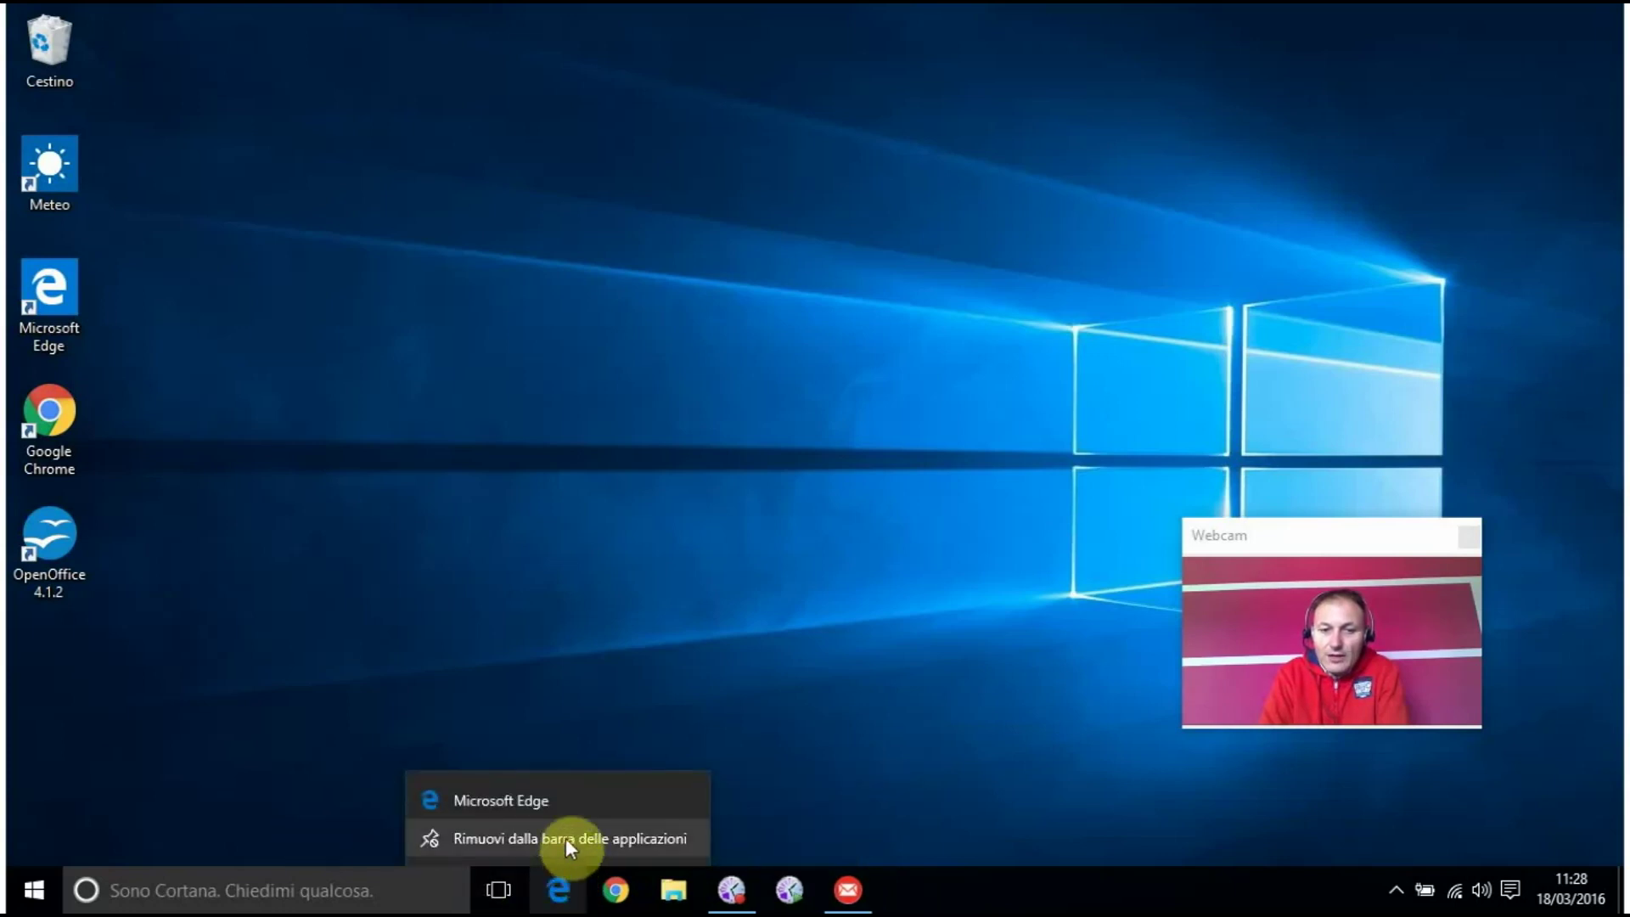
{"action": "left_click", "coordinate": [566, 838]}
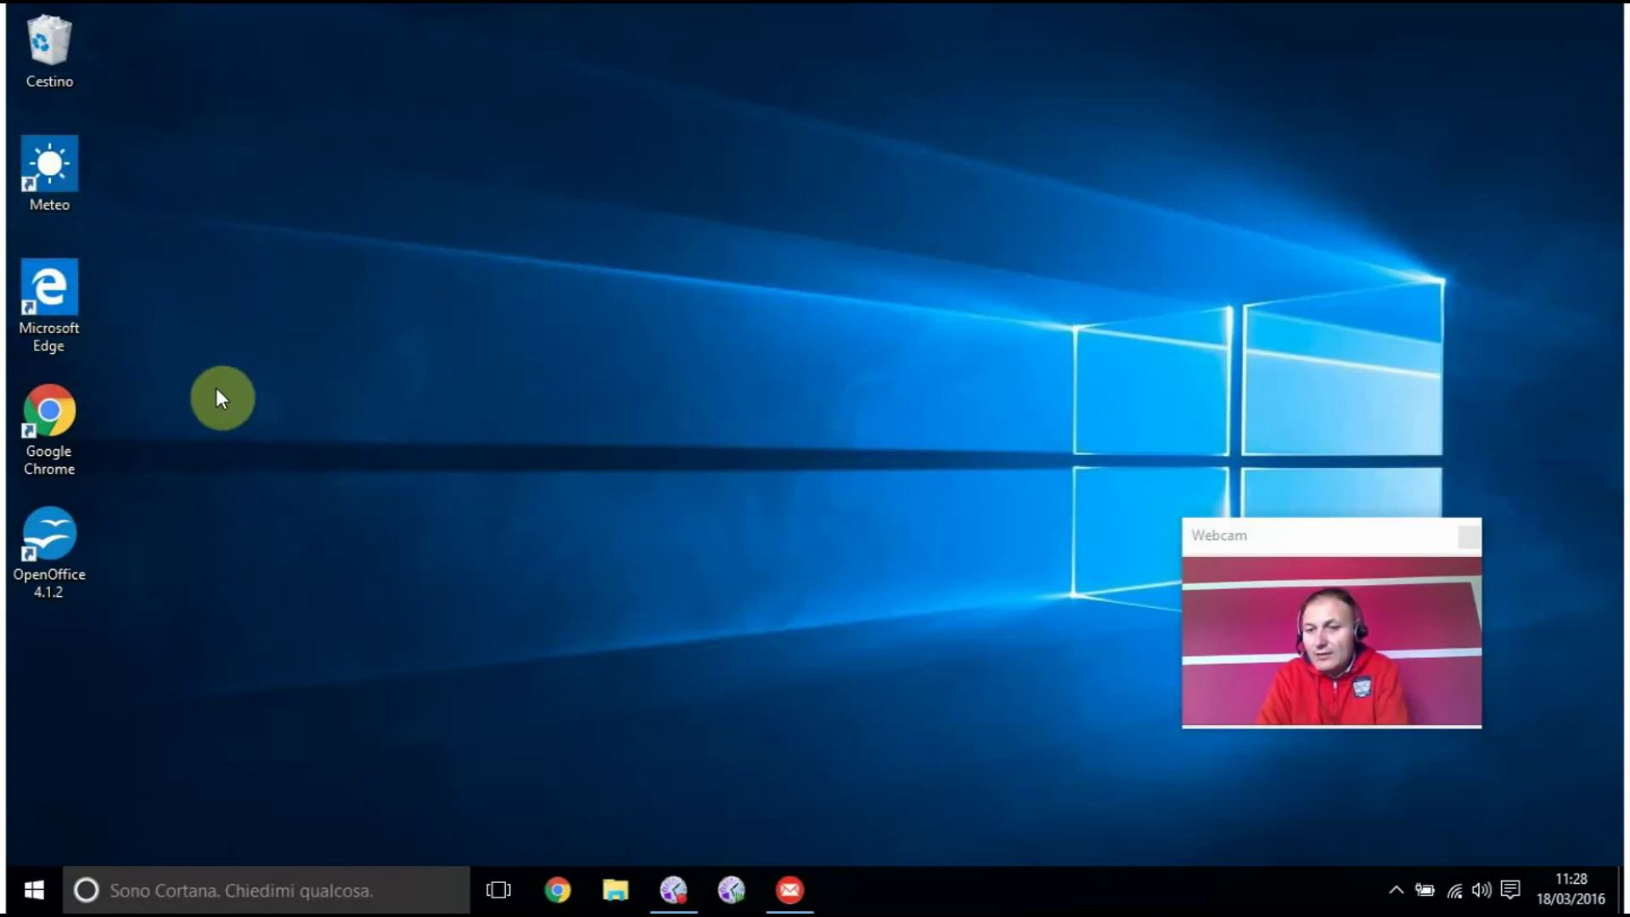
{"action": "left_click_drag", "start_coordinate": [25, 170], "coordinate": [49, 30]}
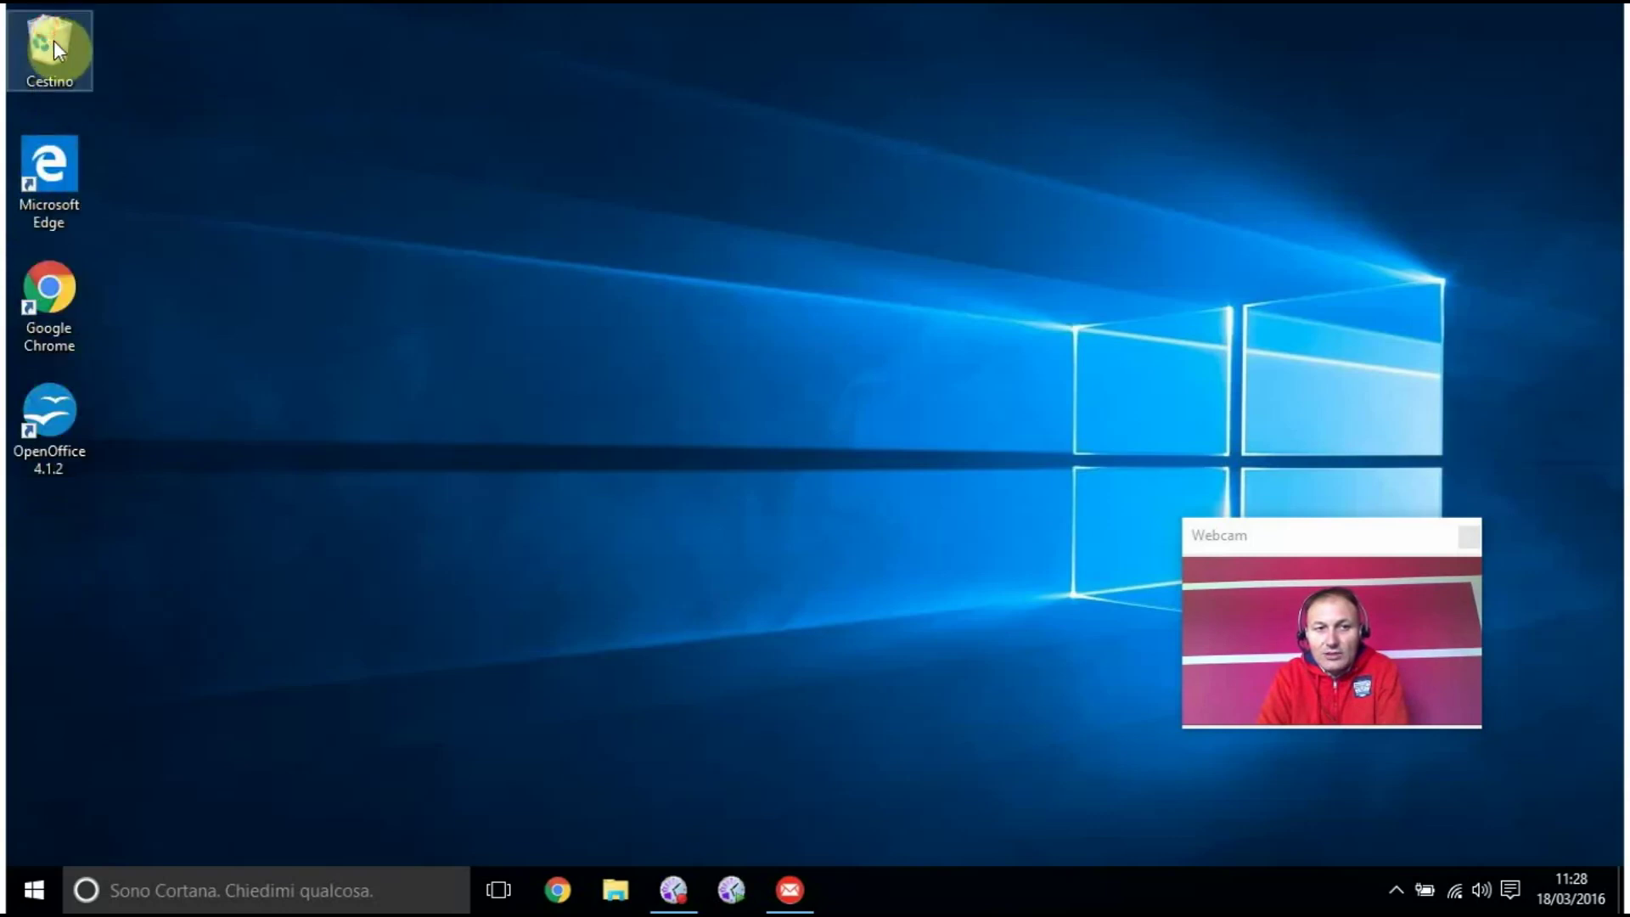
{"action": "left_click_drag", "start_coordinate": [56, 150], "coordinate": [65, 33]}
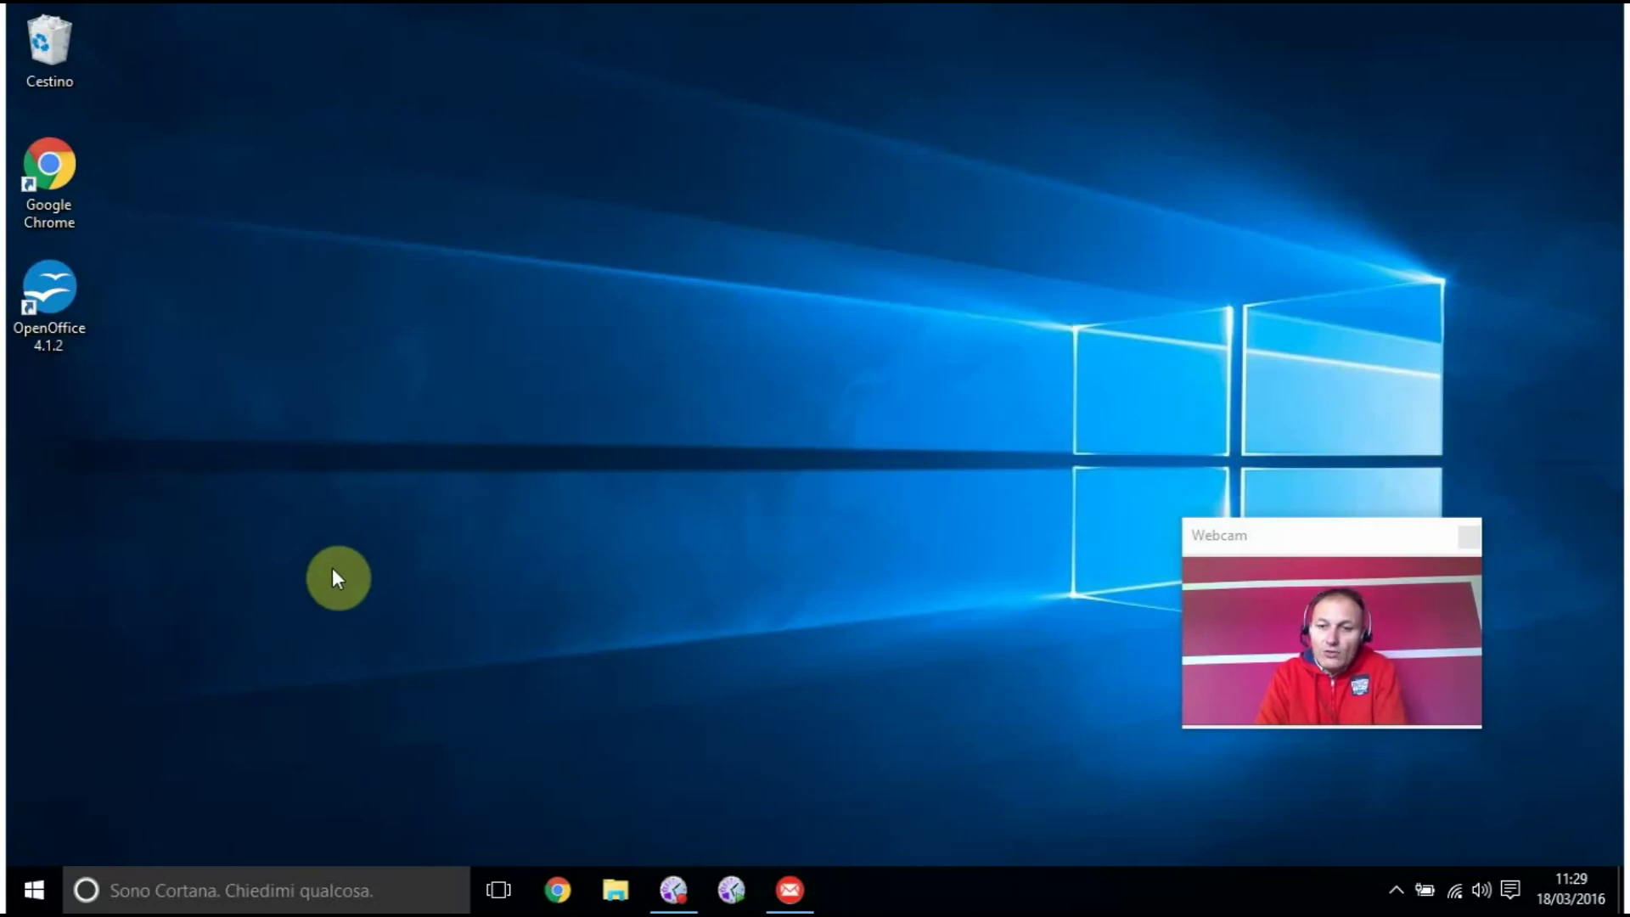
{"action": "left_click", "coordinate": [42, 873]}
{"action": "left_click", "coordinate": [49, 834]}
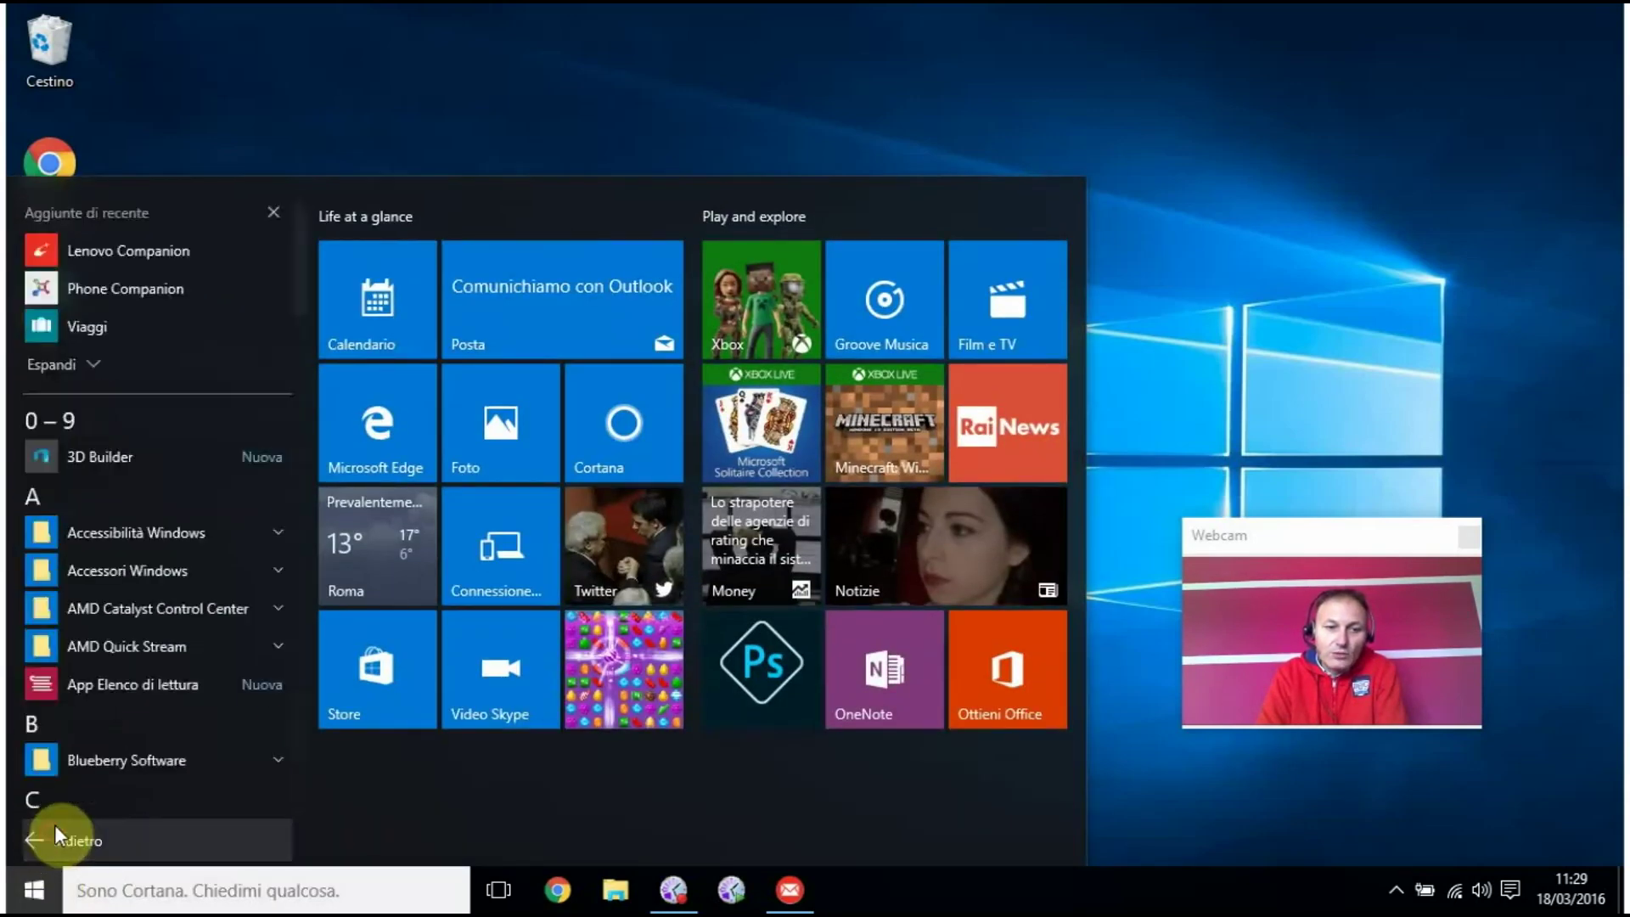
{"action": "scroll", "coordinate": [122, 467], "scroll_direction": "down", "scroll_amount": 10}
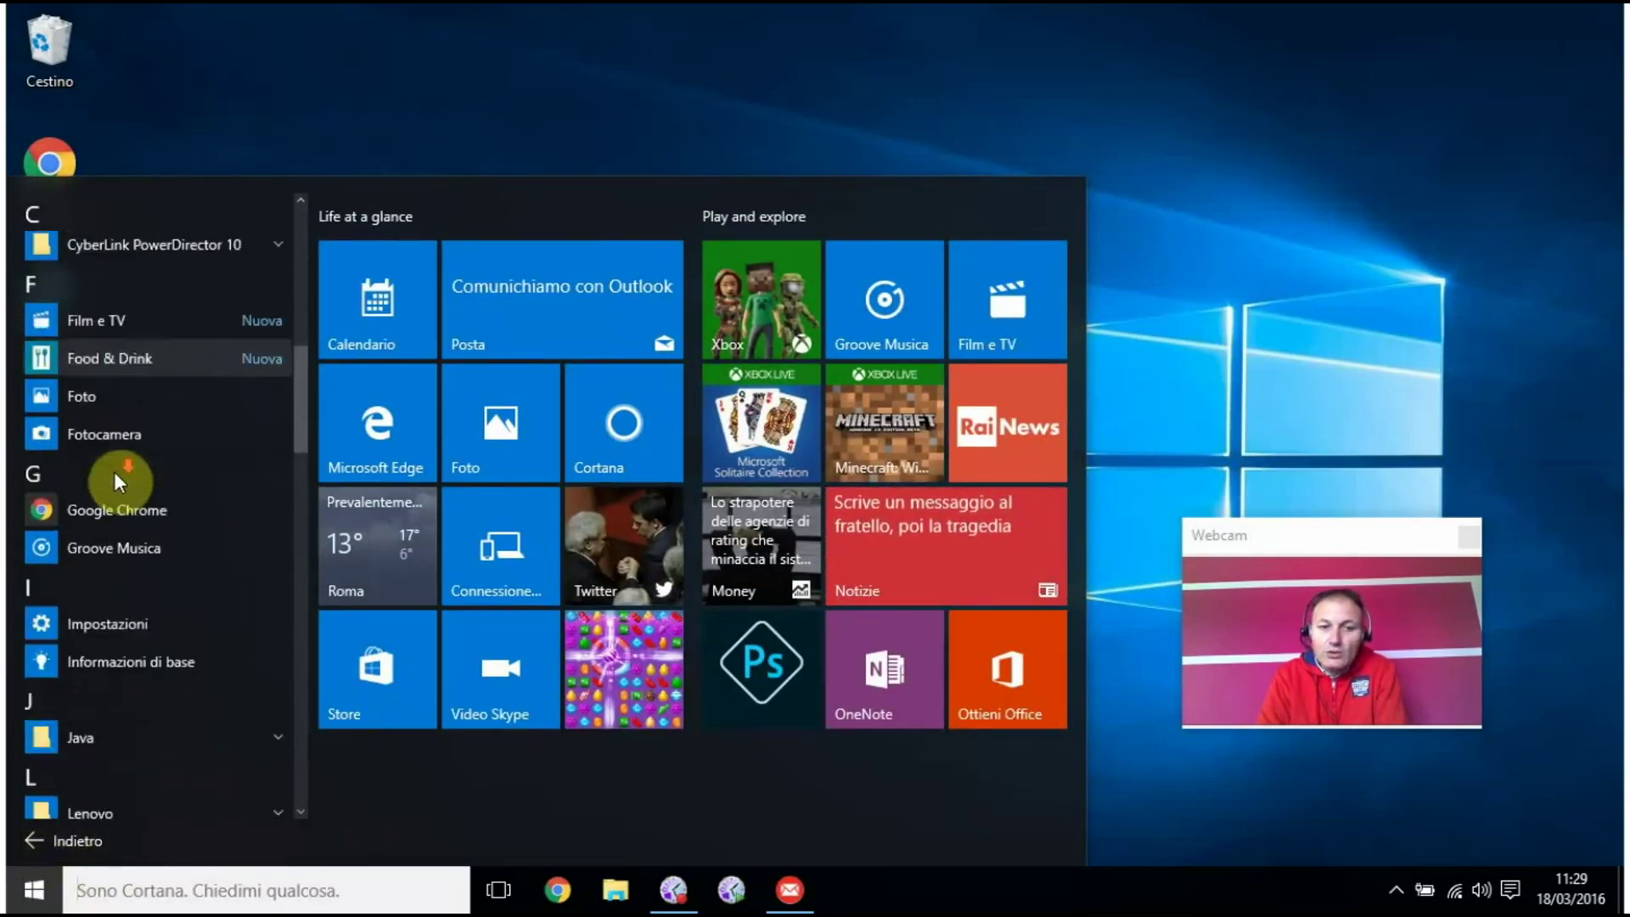
{"action": "scroll", "coordinate": [114, 471], "scroll_direction": "down", "scroll_amount": 3}
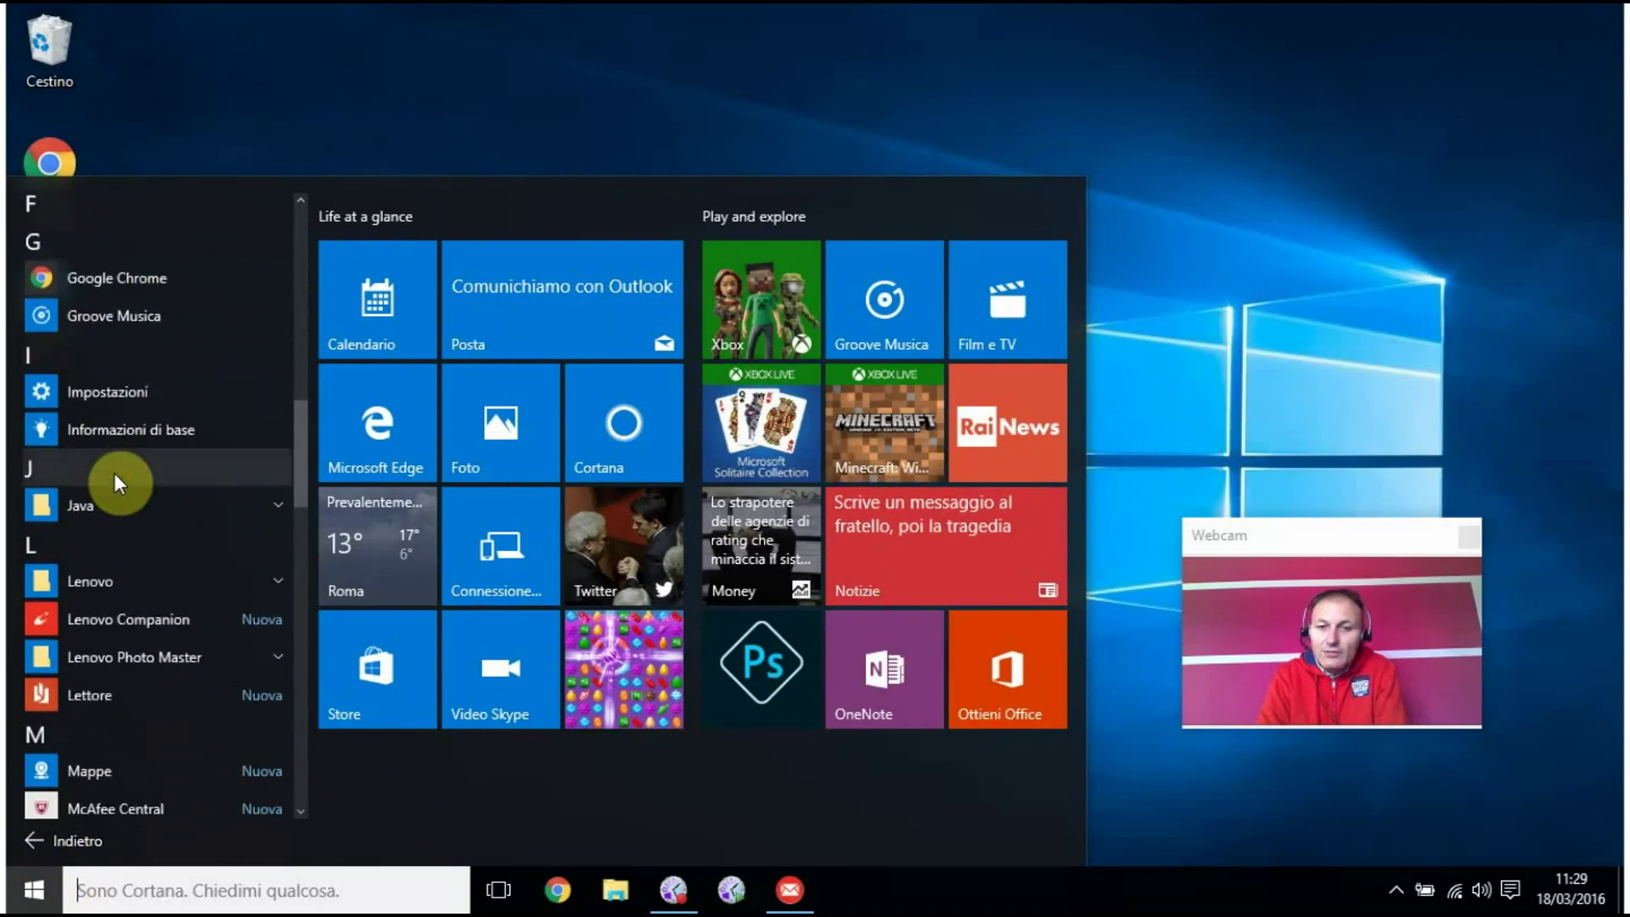
{"action": "left_click", "coordinate": [420, 17]}
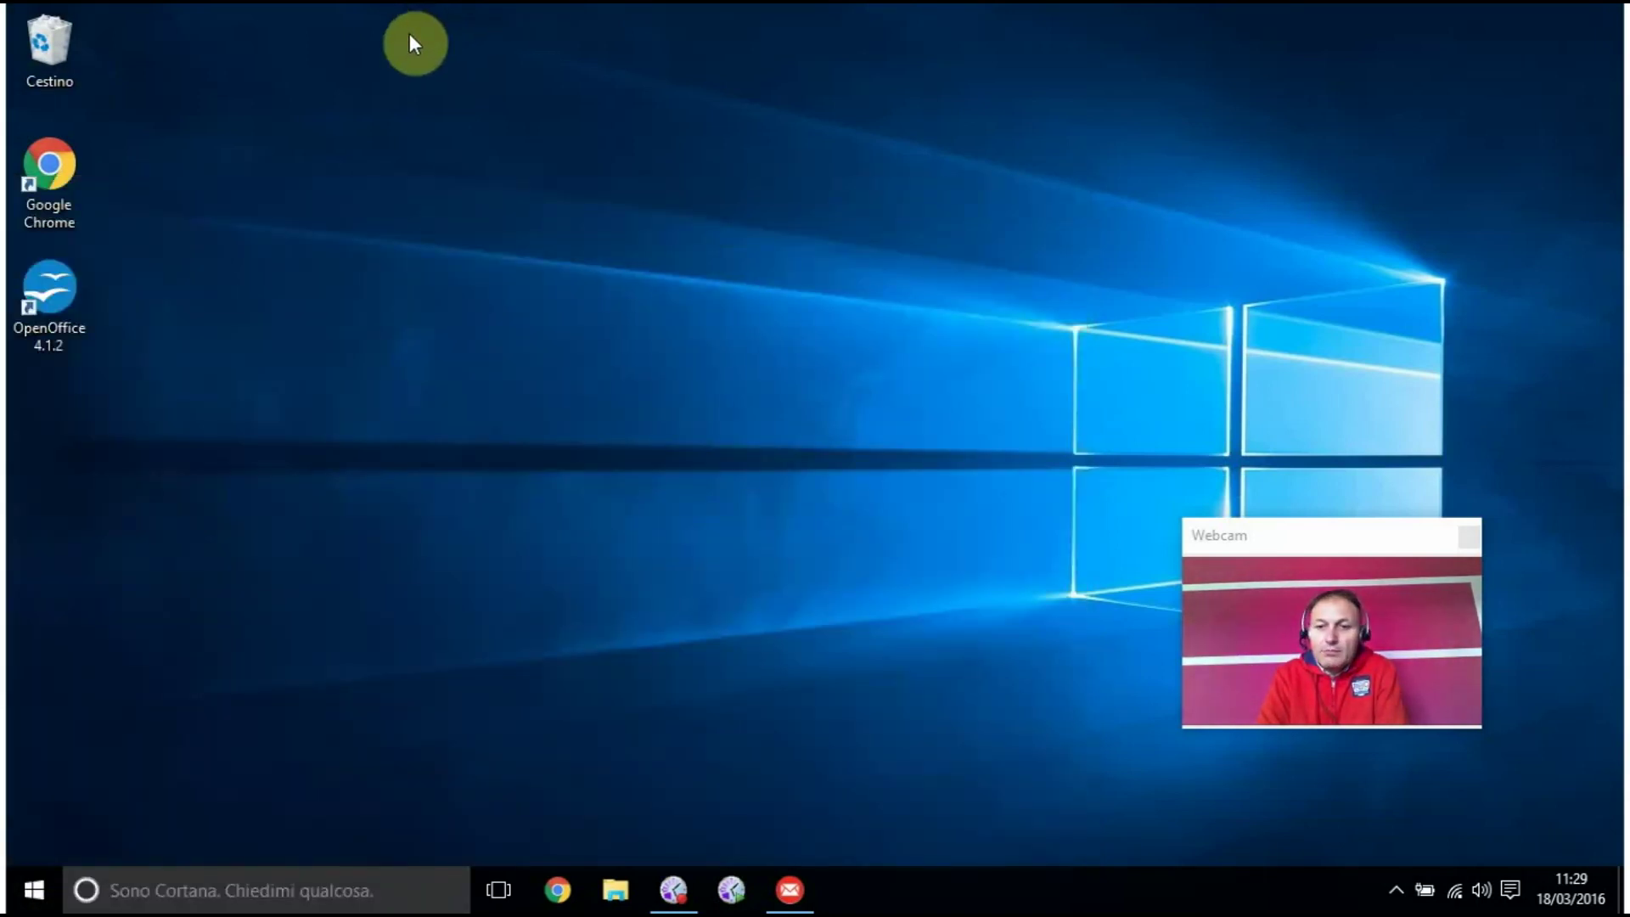